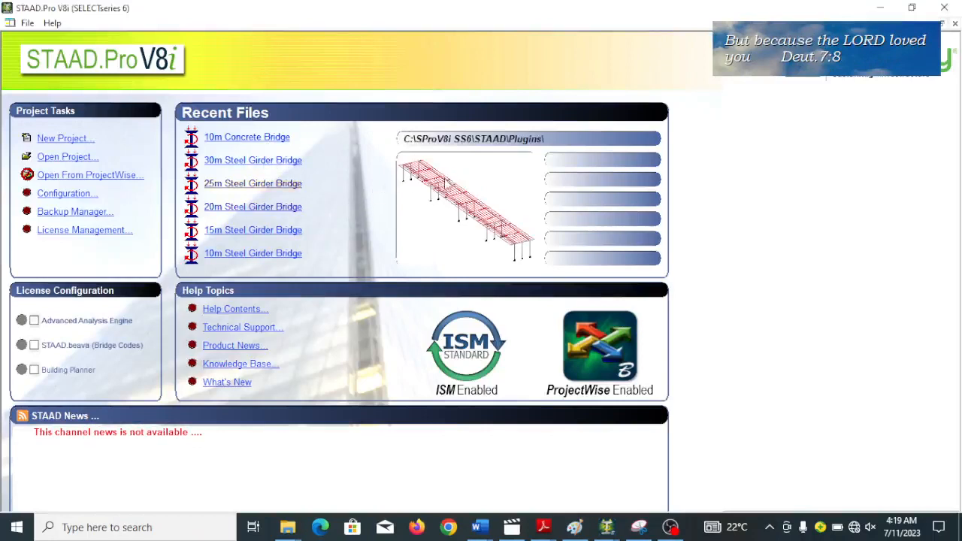
Create a new Space structure named "12m Concrete bridge", using meter and kilonewton units, and continue to the modeling workspace.
{"action": "left_click", "coordinate": [78, 146]}
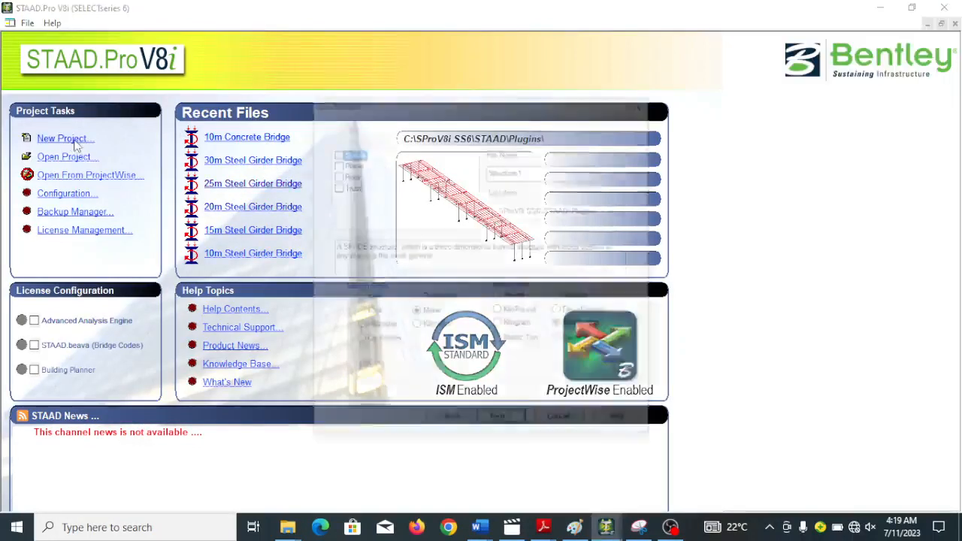
{"action": "left_click", "coordinate": [335, 152]}
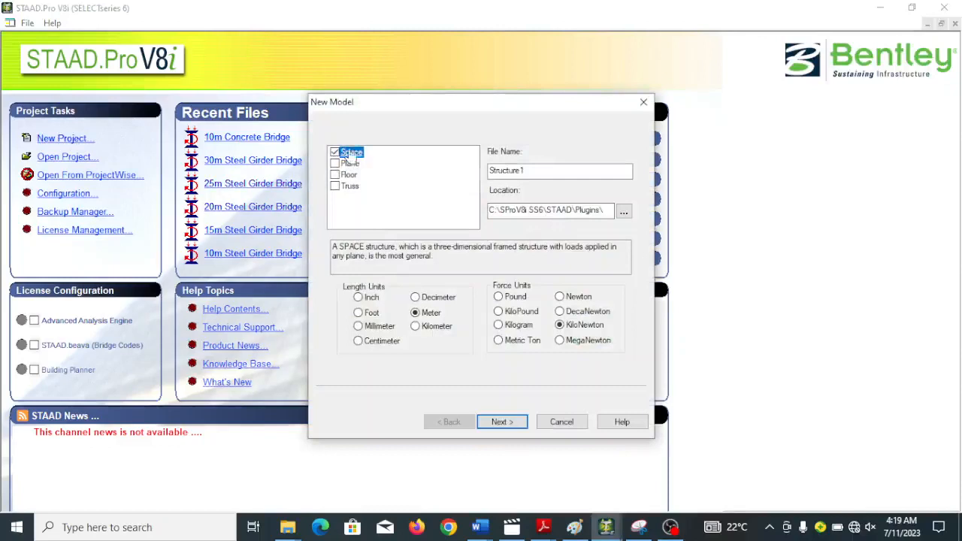
{"action": "left_click", "coordinate": [542, 172]}
{"action": "double_click", "coordinate": [541, 171]}
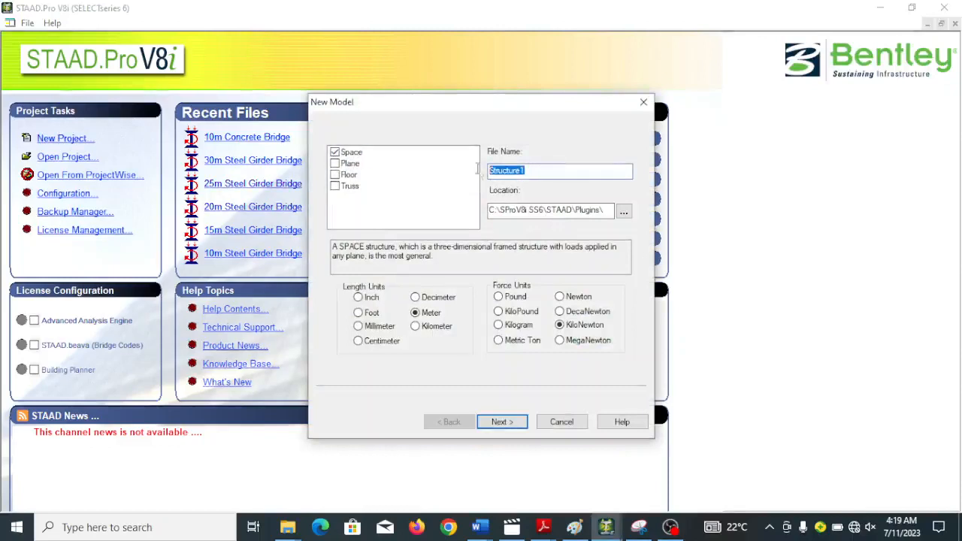
{"action": "type", "text": "12m bridge"}
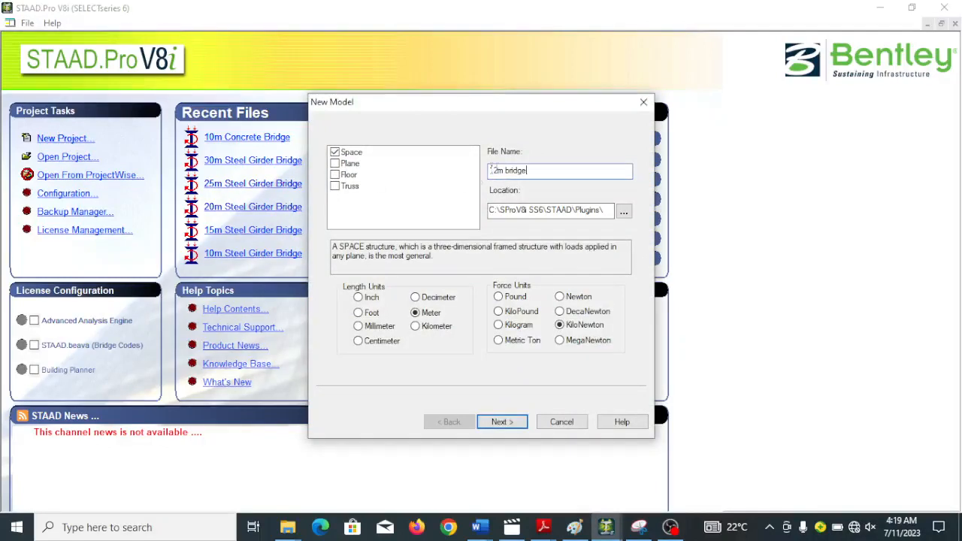
{"action": "left_click", "coordinate": [505, 170]}
{"action": "type", "text": "Concrete"}
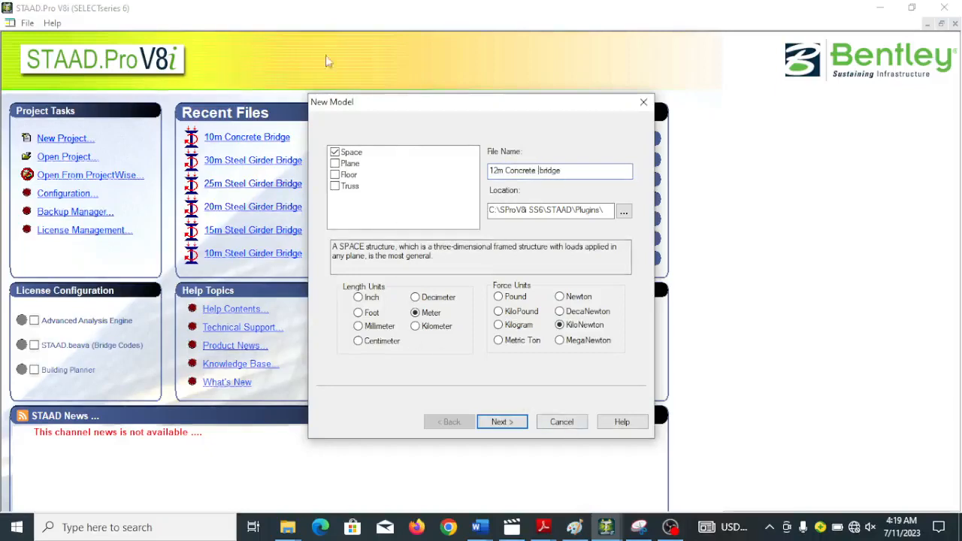
{"action": "left_click", "coordinate": [502, 423]}
{"action": "left_click", "coordinate": [510, 425]}
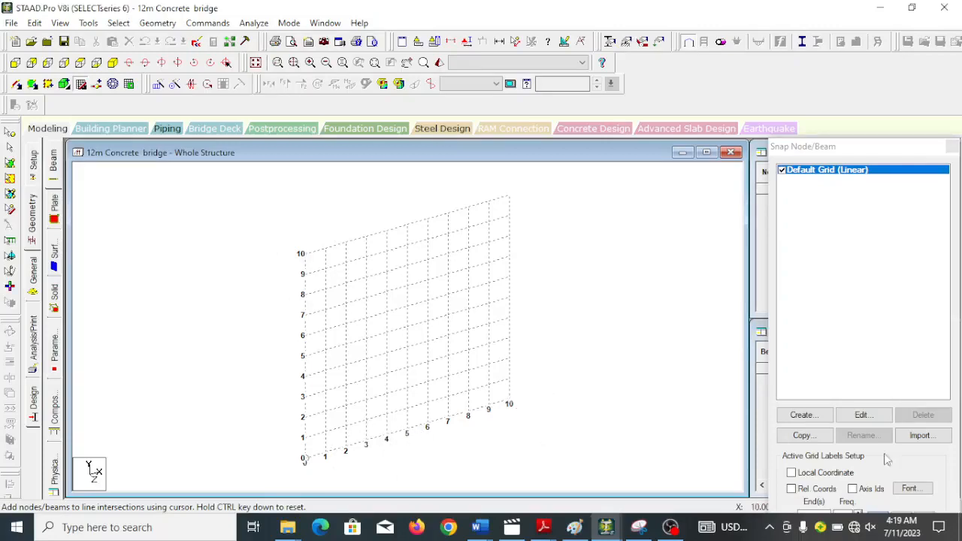
Edit the default linear grid so it has 12 construction lines in the X direction.
{"action": "left_click", "coordinate": [861, 415]}
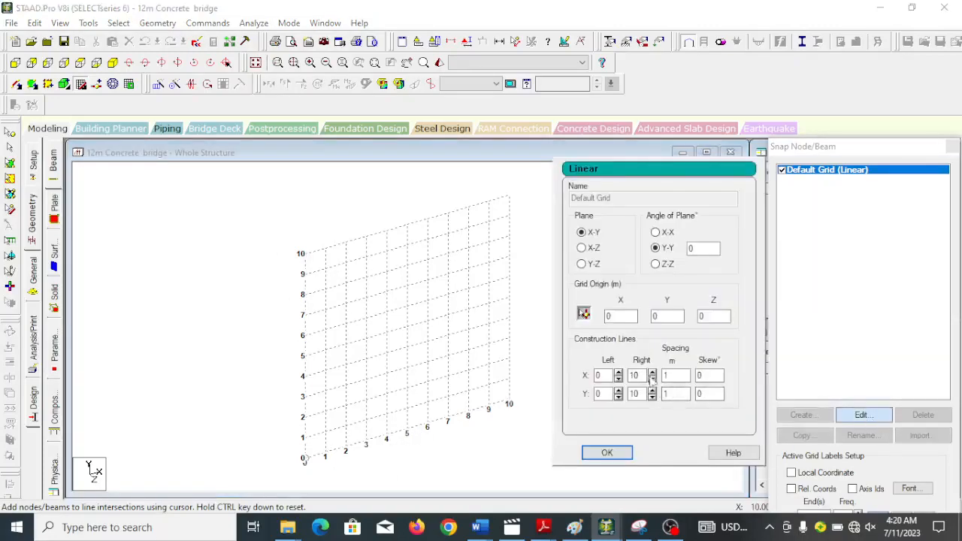
{"action": "left_click", "coordinate": [652, 372]}
{"action": "left_click", "coordinate": [652, 372]}
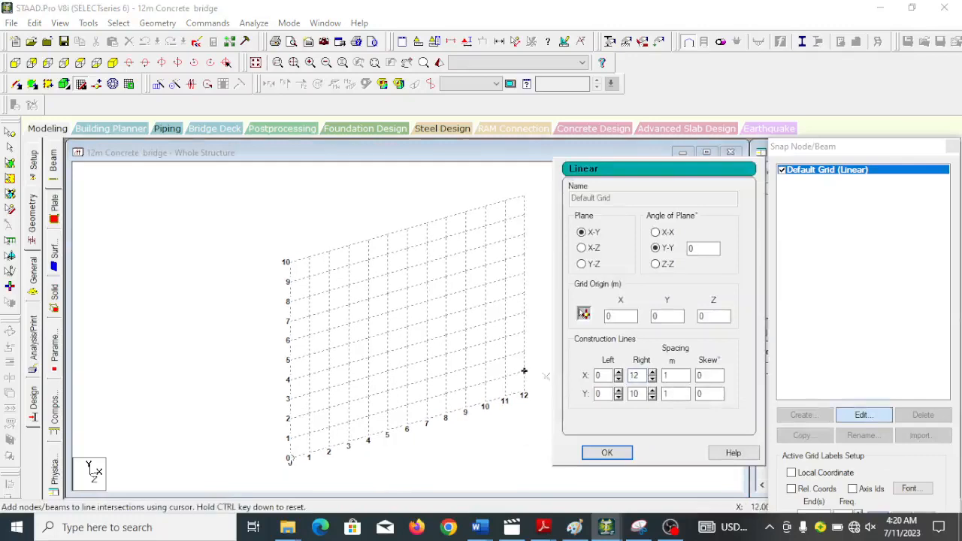
{"action": "left_click", "coordinate": [623, 455]}
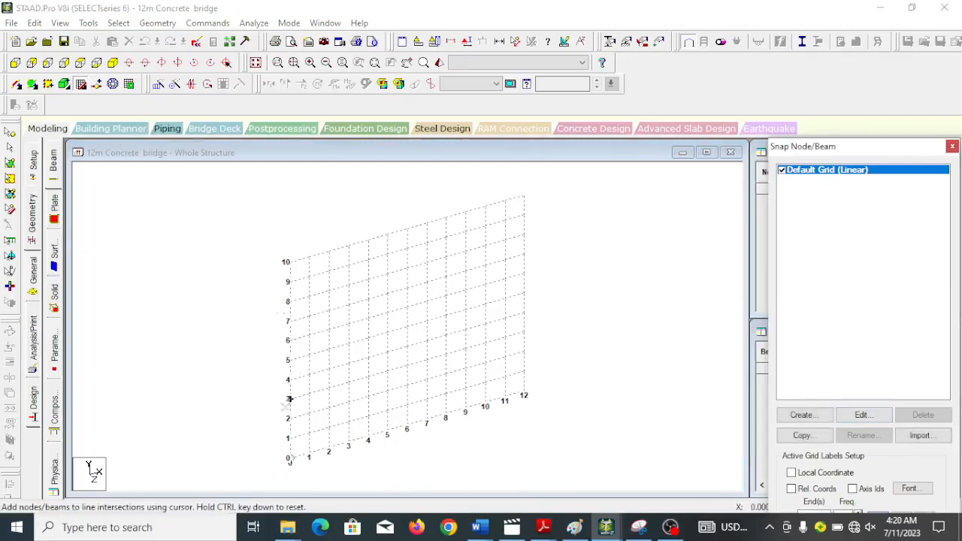
Draw the frame outline on the grid: 10 m columns at X = 0 and X = 12 m, joined by a 12 m top beam.
{"action": "left_click", "coordinate": [288, 459]}
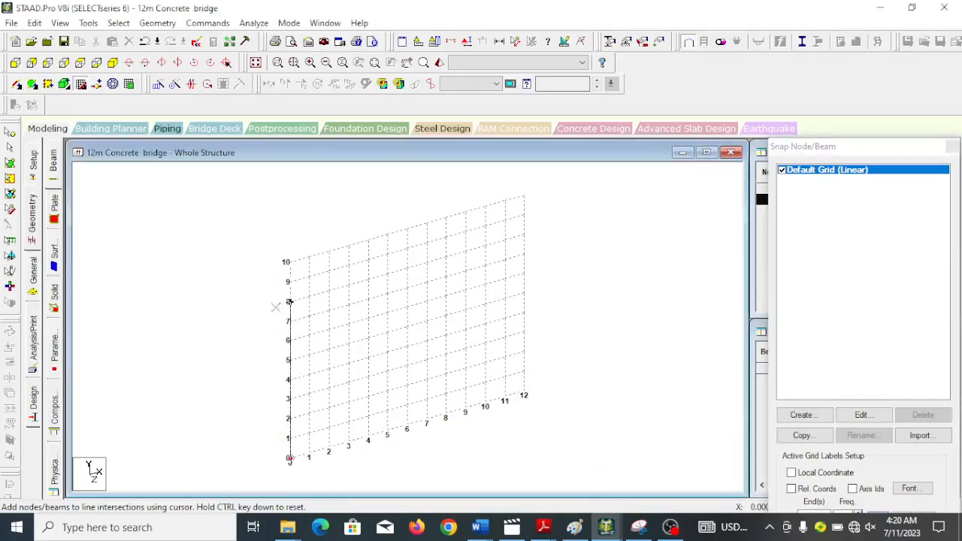
{"action": "left_click", "coordinate": [289, 260]}
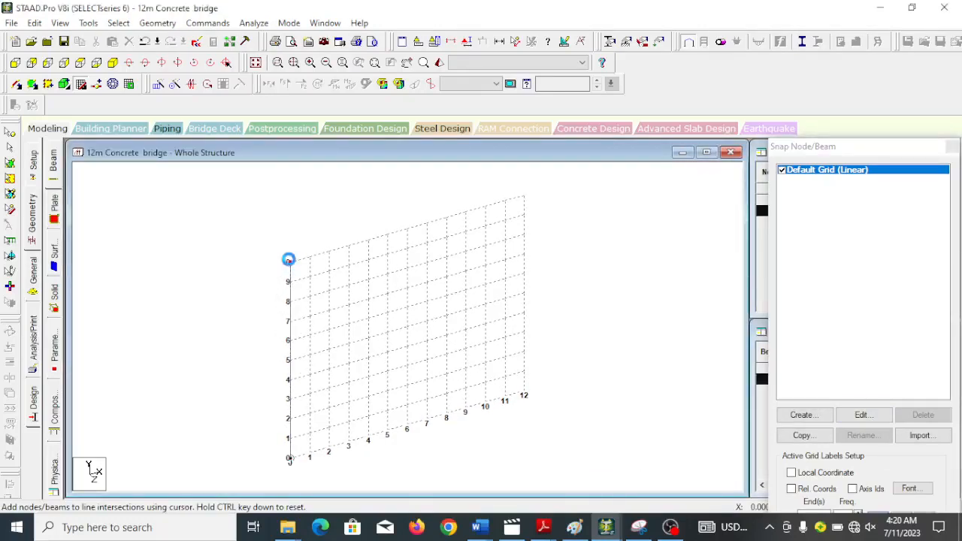
{"action": "left_click", "coordinate": [525, 196]}
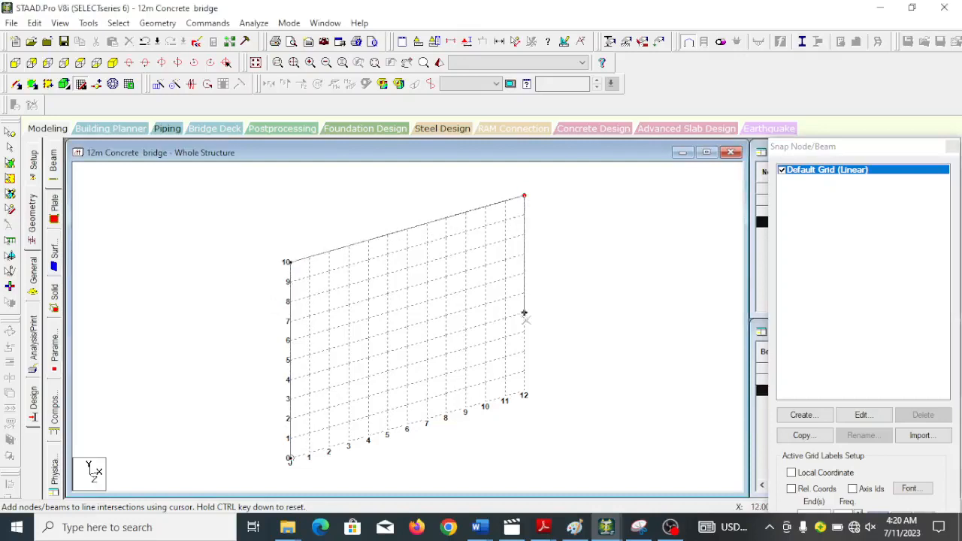
{"action": "left_click", "coordinate": [524, 392]}
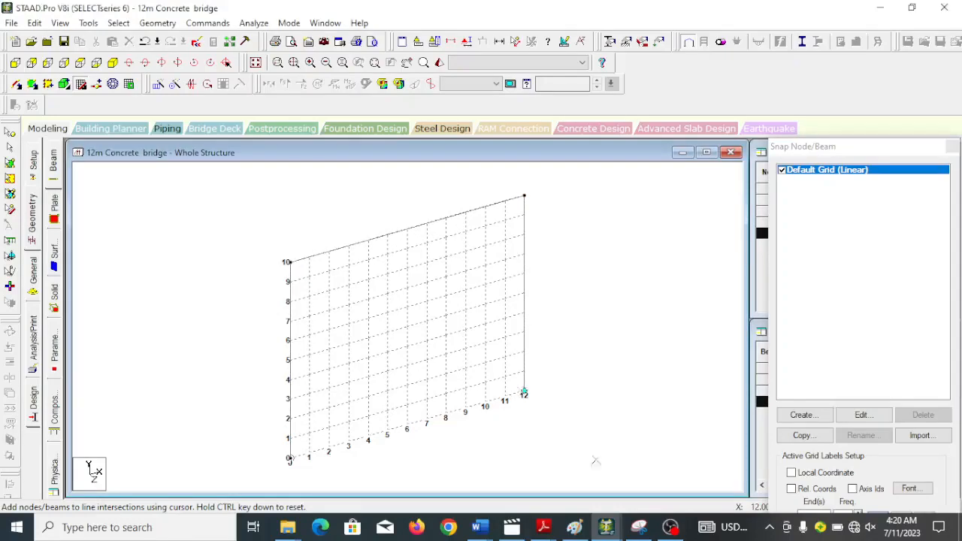
{"action": "left_click_drag", "start_coordinate": [827, 146], "coordinate": [826, 73]}
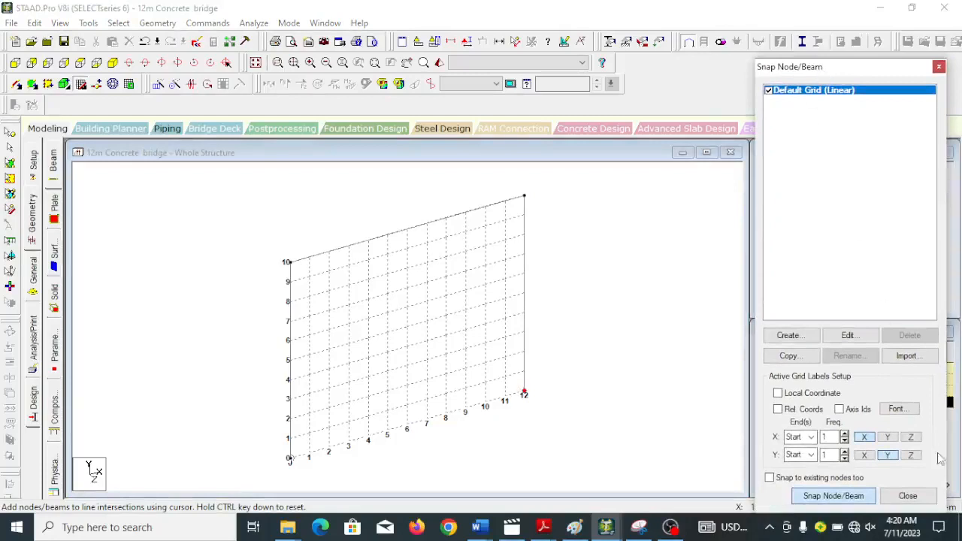
{"action": "left_click", "coordinate": [834, 502]}
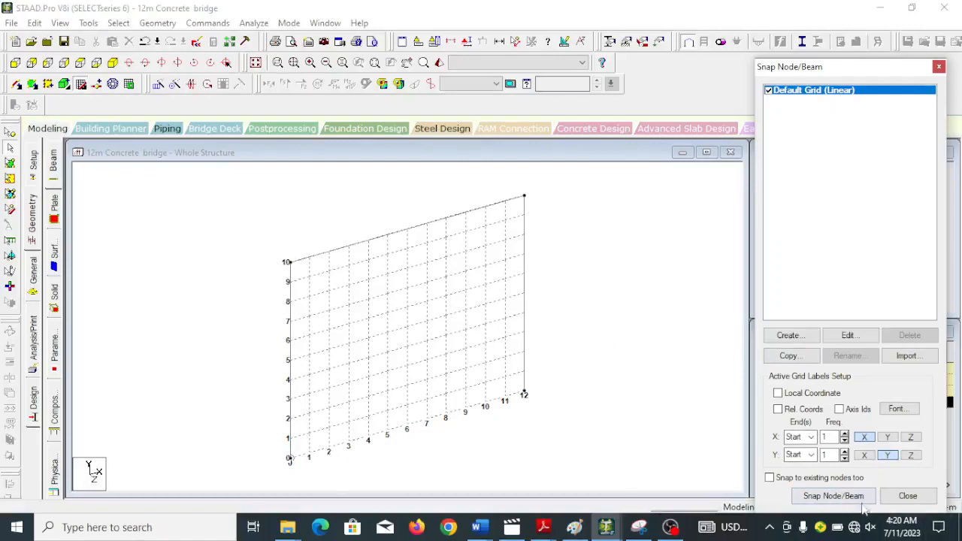
Add three separate 10 m columns from the base to the top beam at X = 2, 6 and 10 m.
{"action": "left_click", "coordinate": [832, 495]}
{"action": "left_click", "coordinate": [328, 448]}
{"action": "left_click", "coordinate": [328, 252]}
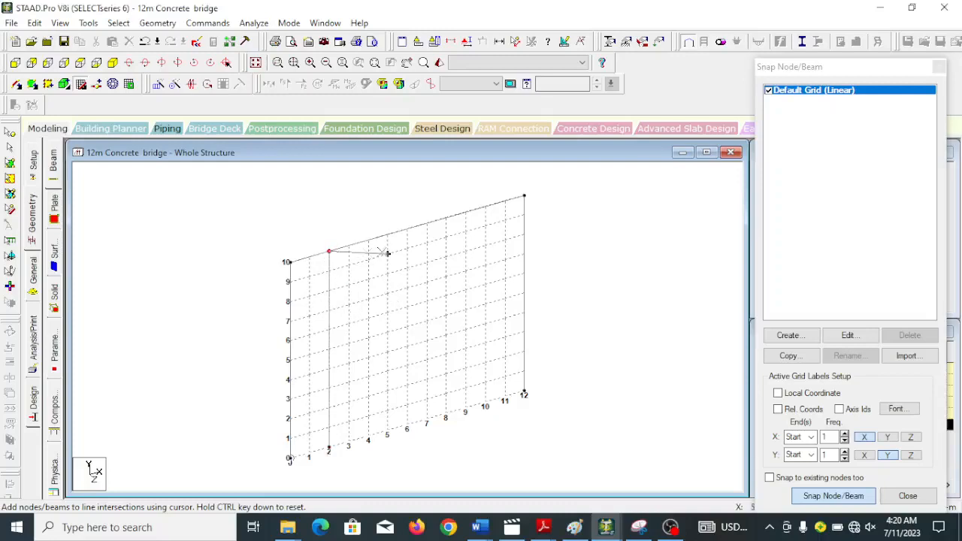
{"action": "left_click", "coordinate": [836, 497]}
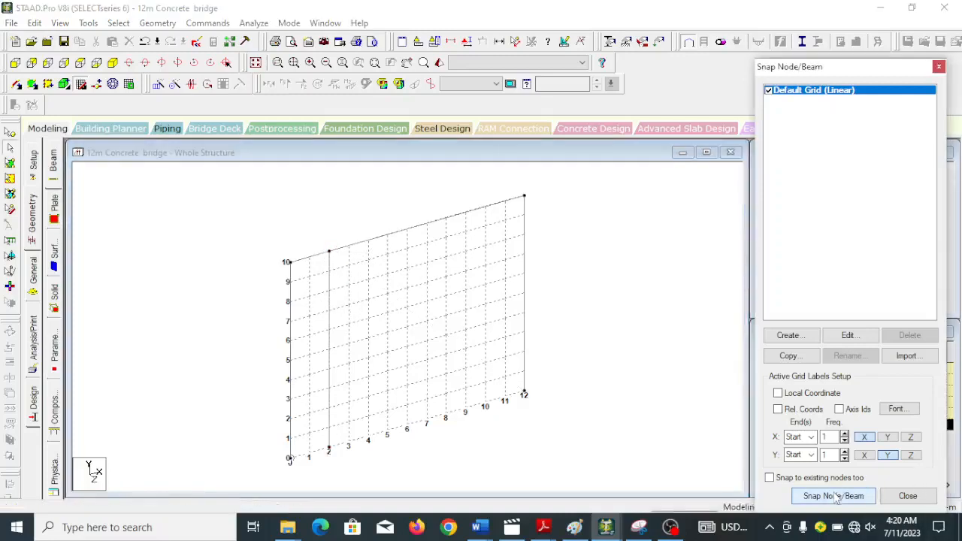
{"action": "left_click", "coordinate": [802, 495]}
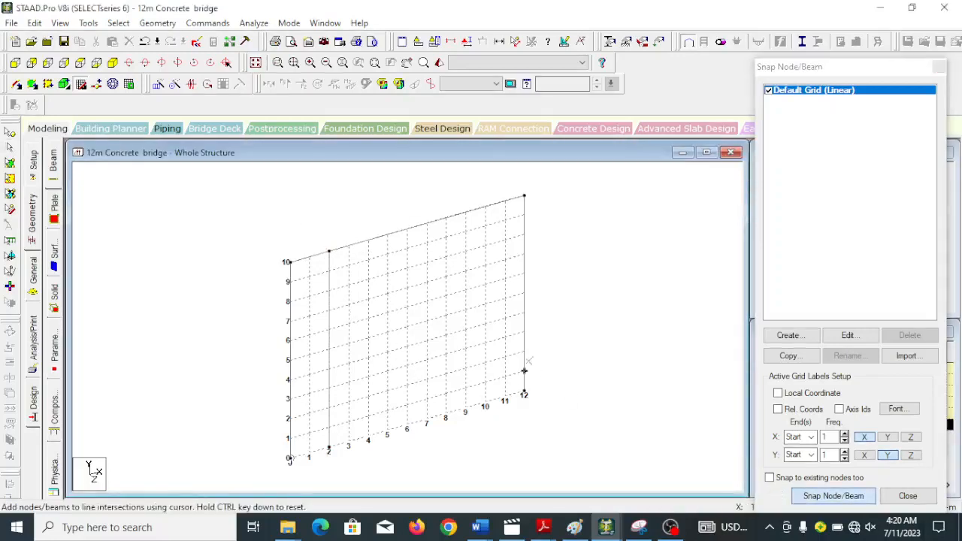
{"action": "left_click", "coordinate": [407, 426]}
{"action": "left_click", "coordinate": [406, 229]}
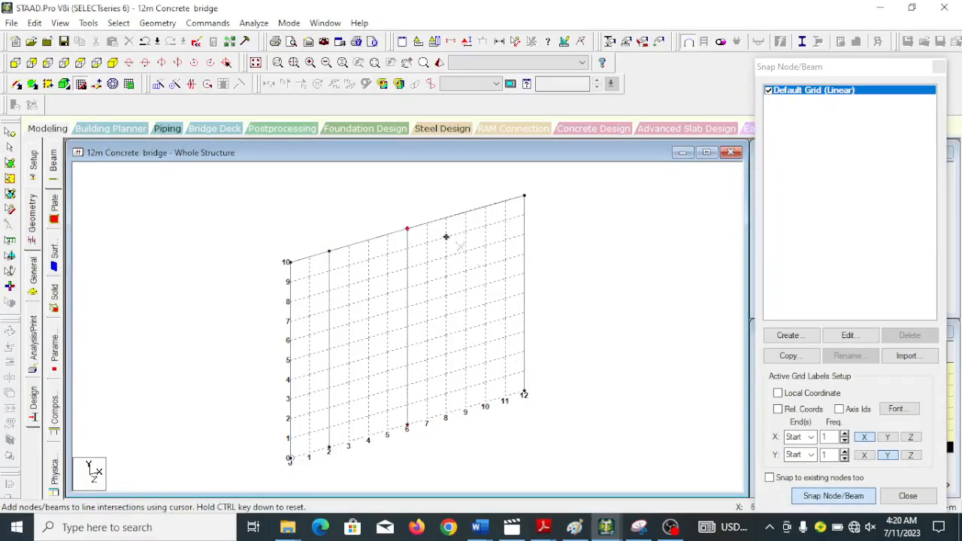
{"action": "left_click", "coordinate": [832, 497]}
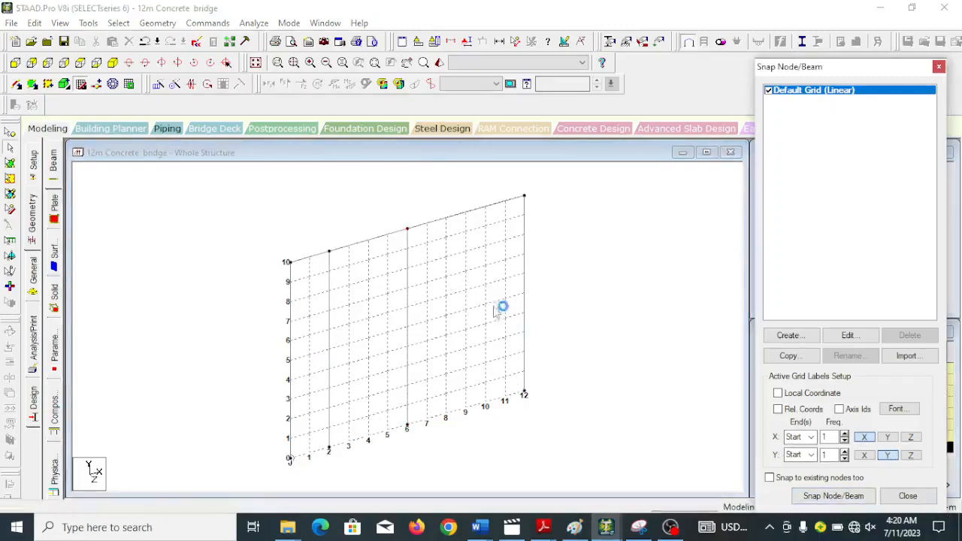
{"action": "left_click", "coordinate": [819, 497]}
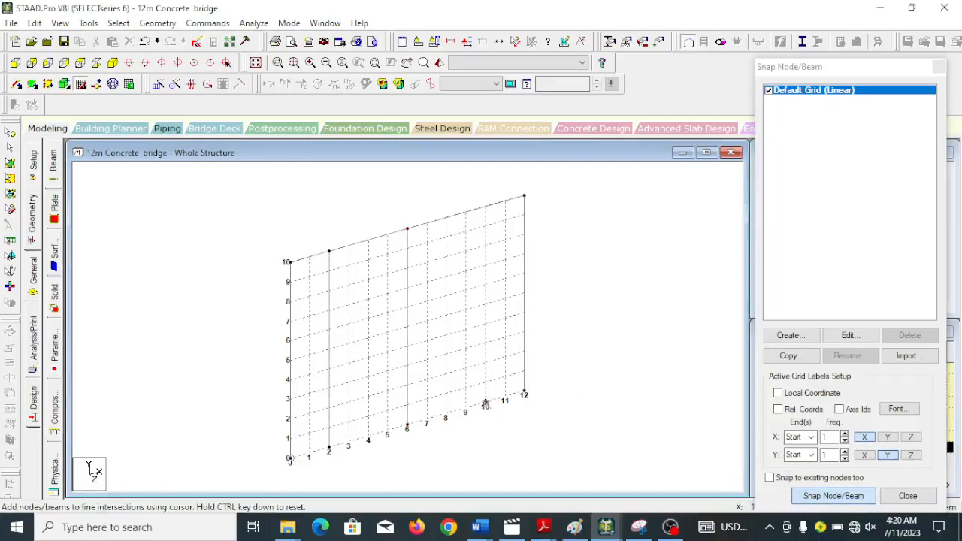
{"action": "left_click", "coordinate": [485, 404]}
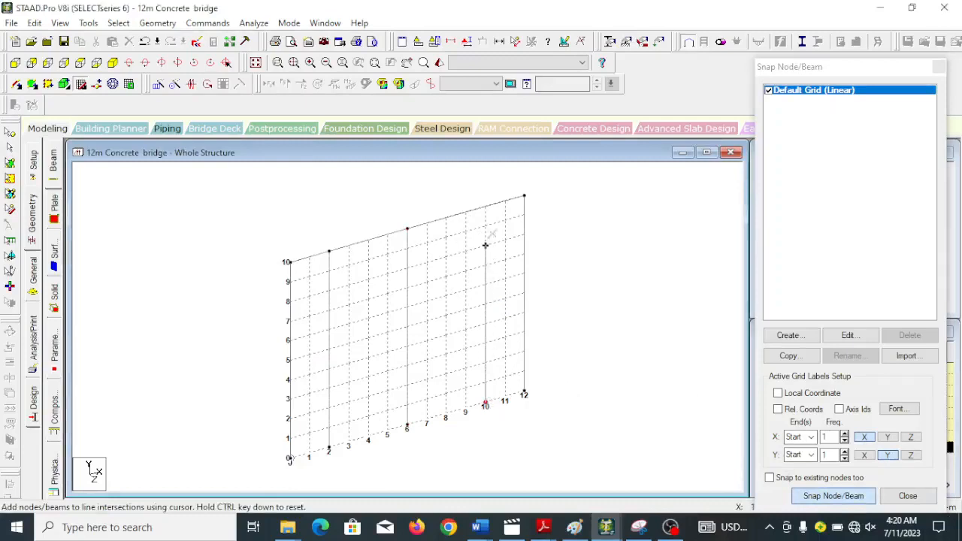
{"action": "left_click", "coordinate": [484, 204]}
{"action": "left_click", "coordinate": [836, 495]}
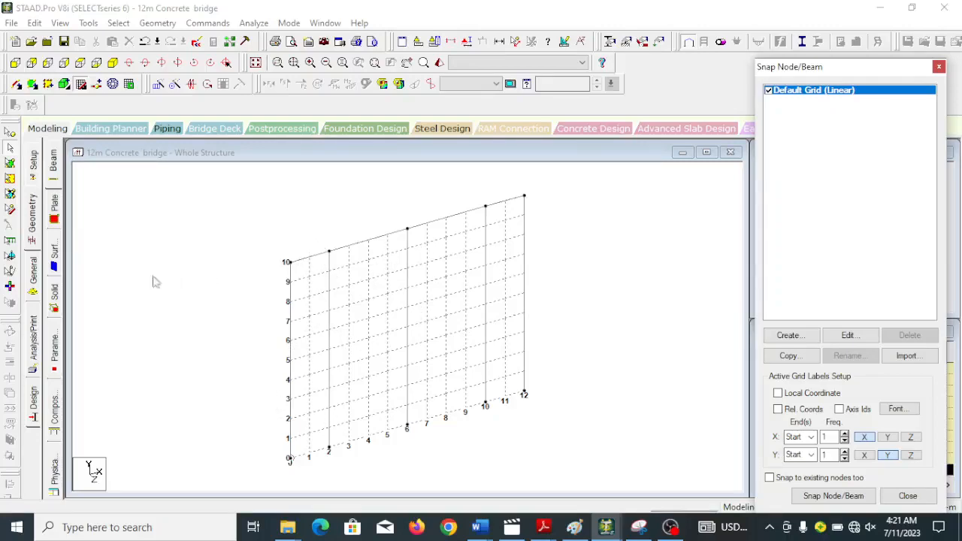
Delete the two outer columns at X = 0 and X = 12 m.
{"action": "left_click", "coordinate": [292, 340]}
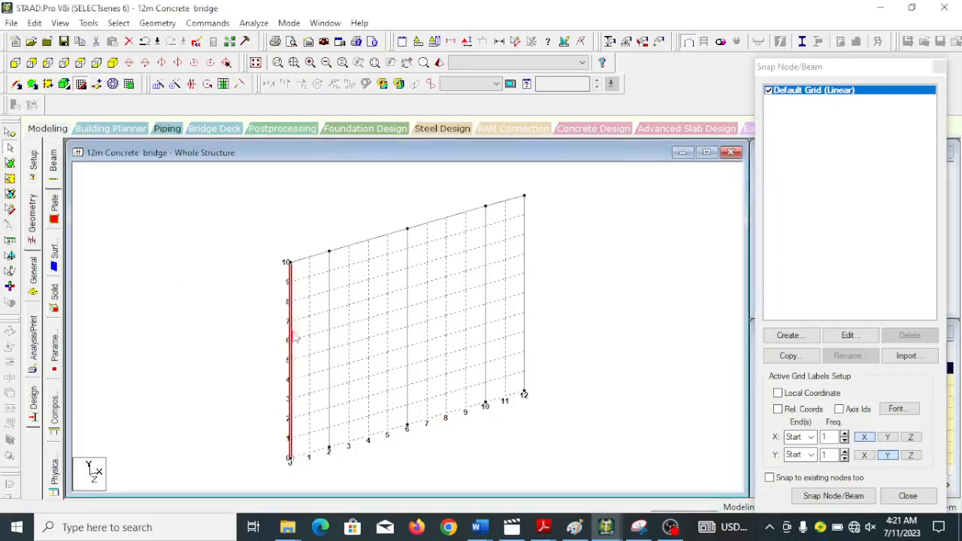
{"action": "left_click", "coordinate": [526, 267], "text": "ctrl"}
{"action": "right_click", "coordinate": [528, 268]}
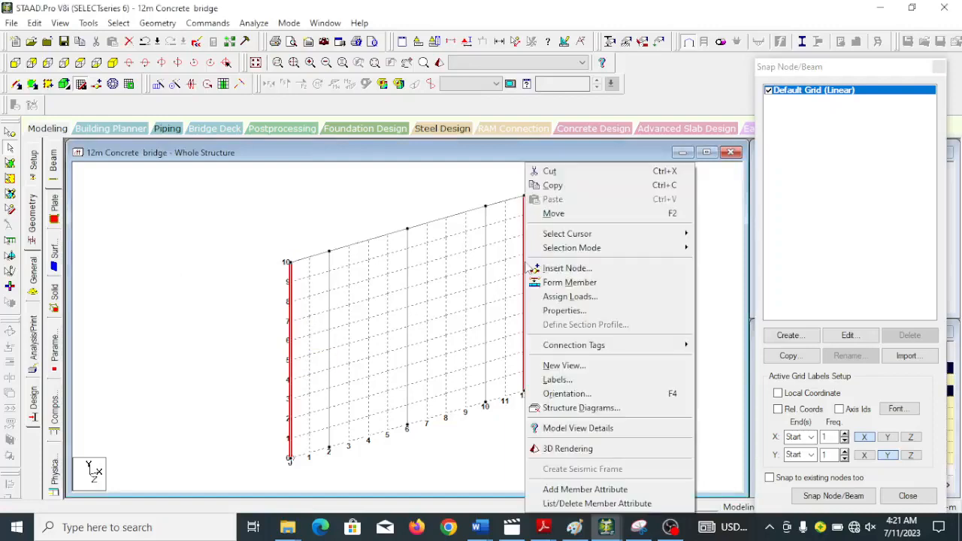
{"action": "left_click", "coordinate": [37, 23]}
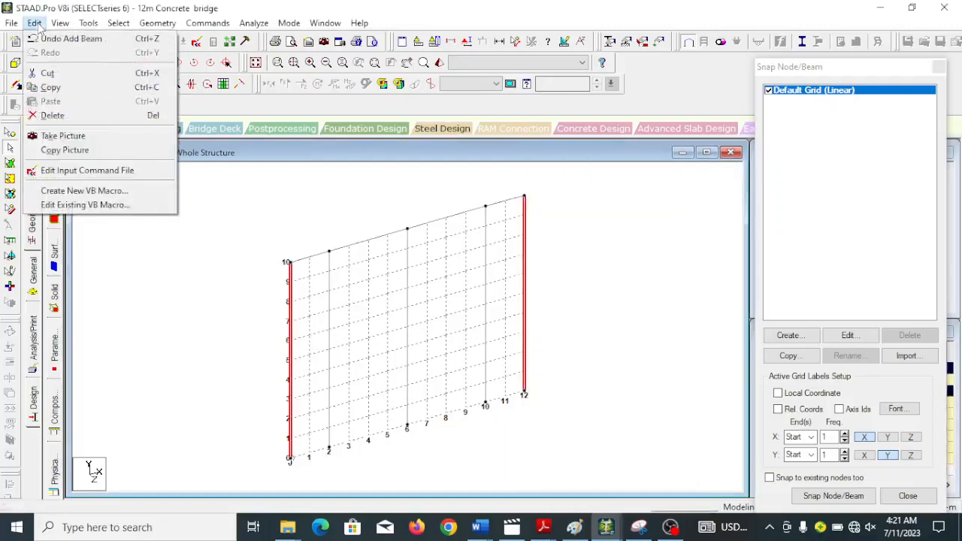
{"action": "left_click", "coordinate": [80, 118]}
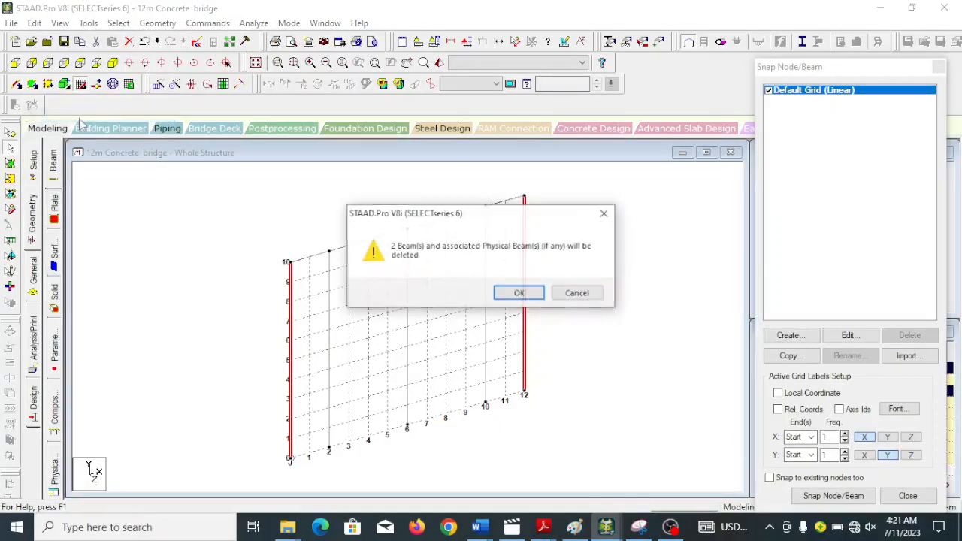
{"action": "left_click", "coordinate": [519, 292]}
{"action": "left_click", "coordinate": [519, 292]}
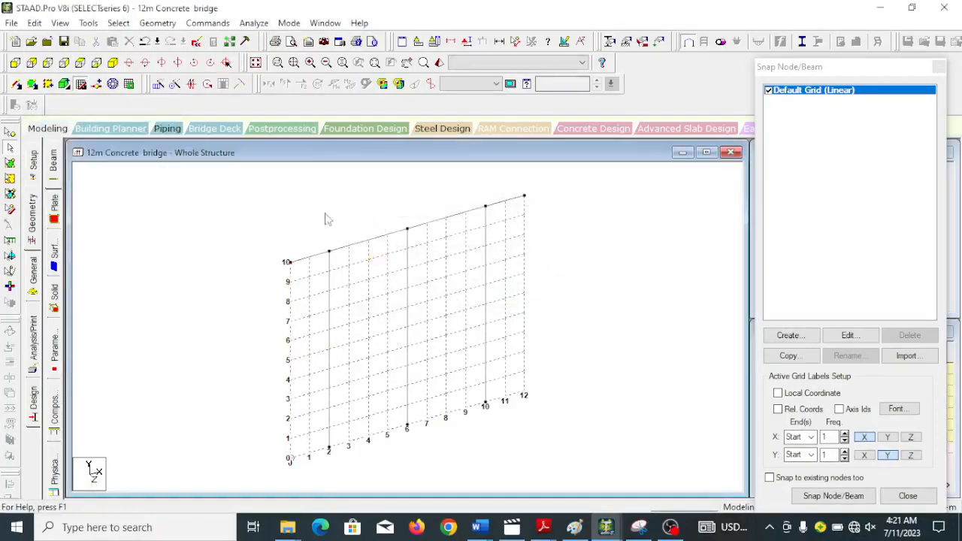
Translationally repeat all columns and top beam segments in the Z direction, with 4 steps at 17 m spacing and linked steps.
{"action": "left_click", "coordinate": [328, 364]}
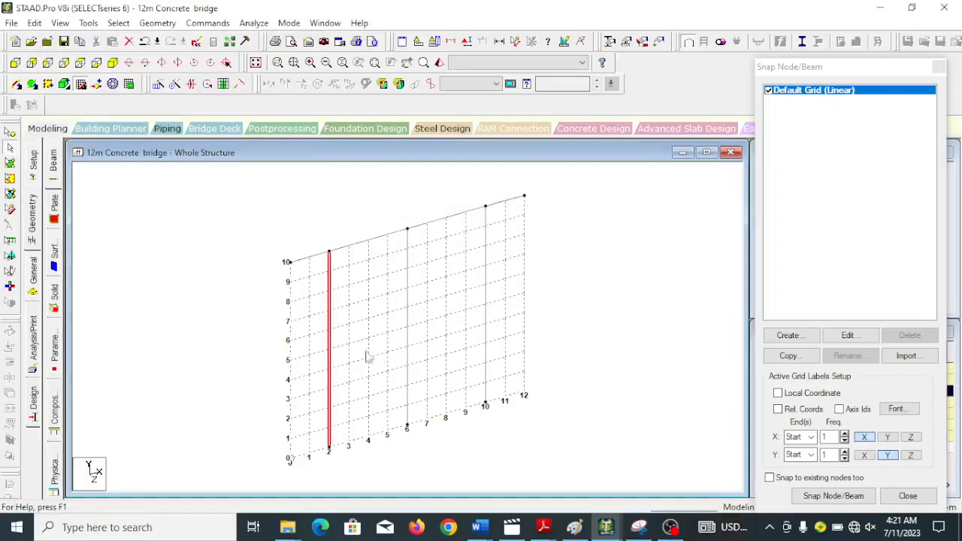
{"action": "left_click", "coordinate": [407, 353], "text": "ctrl"}
{"action": "left_click", "coordinate": [486, 321], "text": "ctrl"}
{"action": "left_click", "coordinate": [309, 257], "text": "ctrl"}
{"action": "left_click", "coordinate": [359, 244], "text": "ctrl"}
{"action": "left_click", "coordinate": [445, 218], "text": "ctrl"}
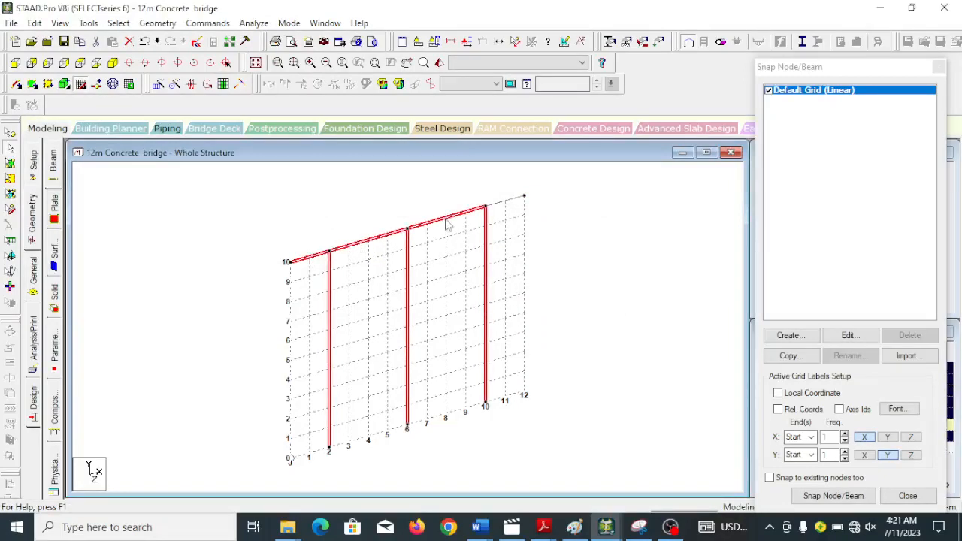
{"action": "left_click", "coordinate": [519, 200], "text": "ctrl"}
{"action": "left_click", "coordinate": [158, 85]}
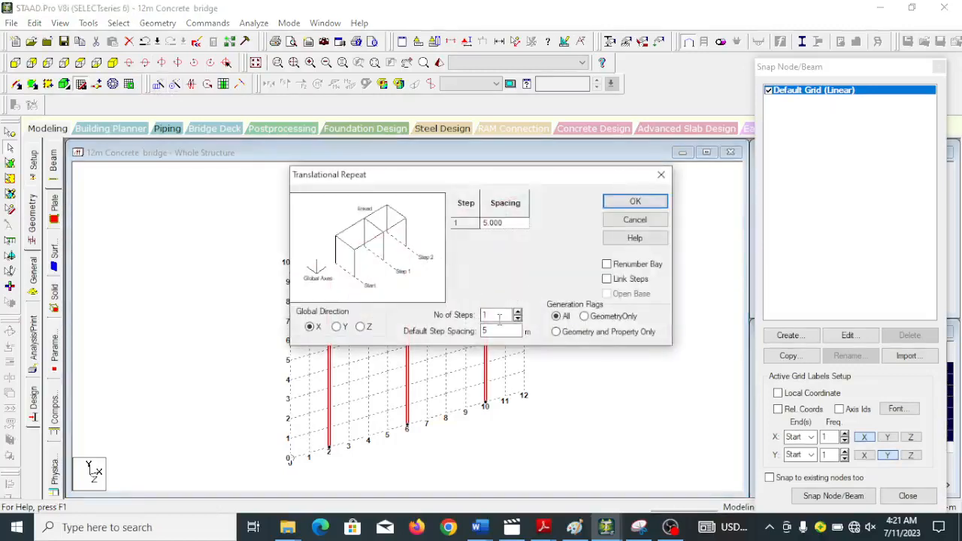
{"action": "type", "text": "4"}
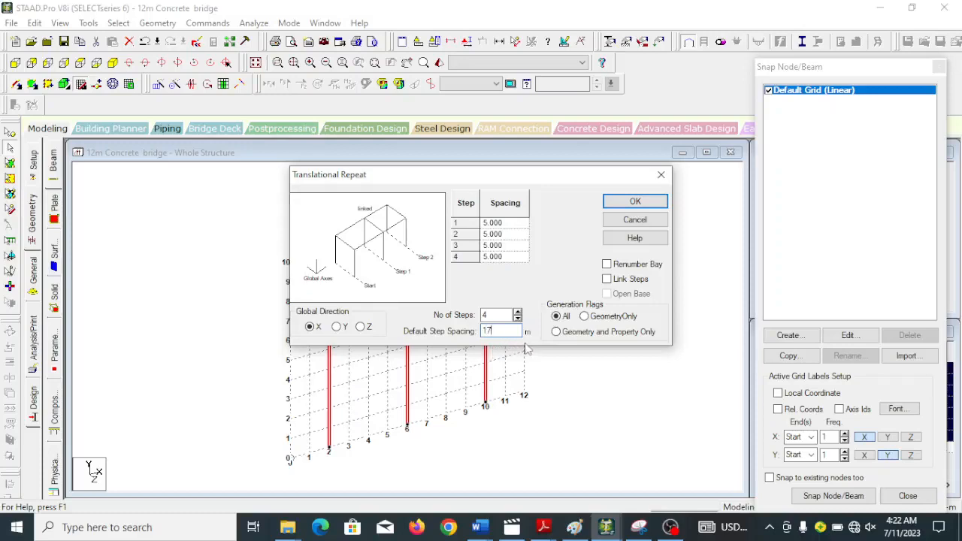
{"action": "left_click", "coordinate": [361, 326]}
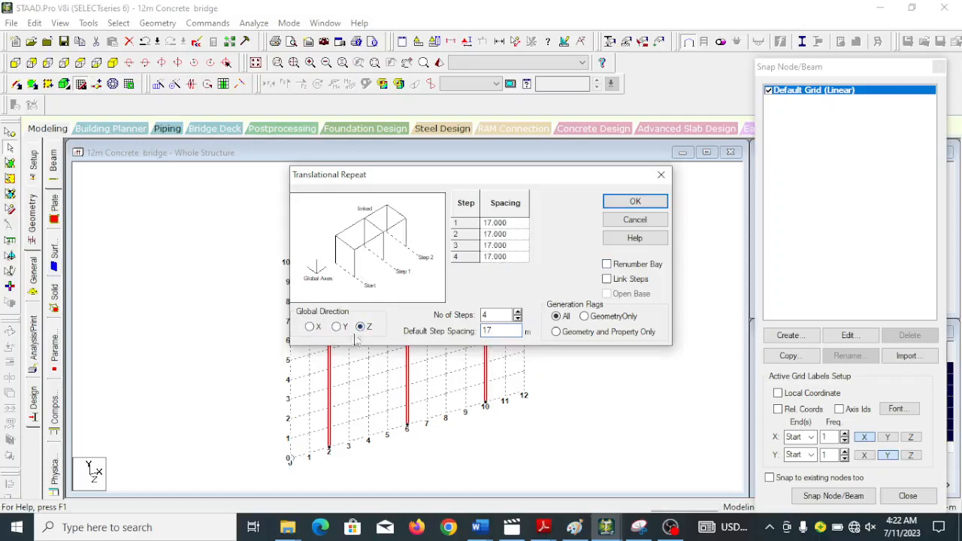
{"action": "left_click", "coordinate": [610, 278]}
{"action": "left_click", "coordinate": [636, 201]}
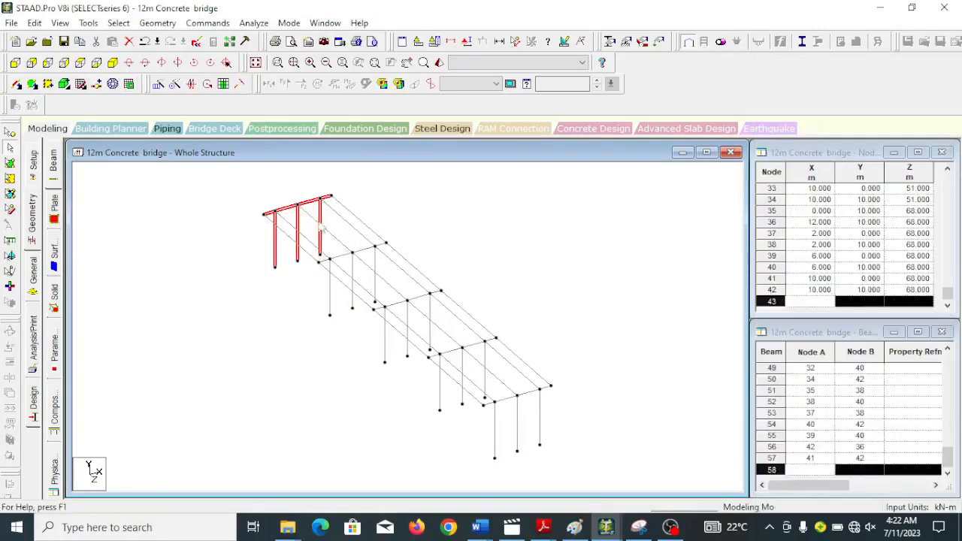
Generate a quadrilateral plate mesh over the whole 12 m by 68 m deck at Y = 10 m, with 10 divisions per side.
{"action": "left_click", "coordinate": [271, 284]}
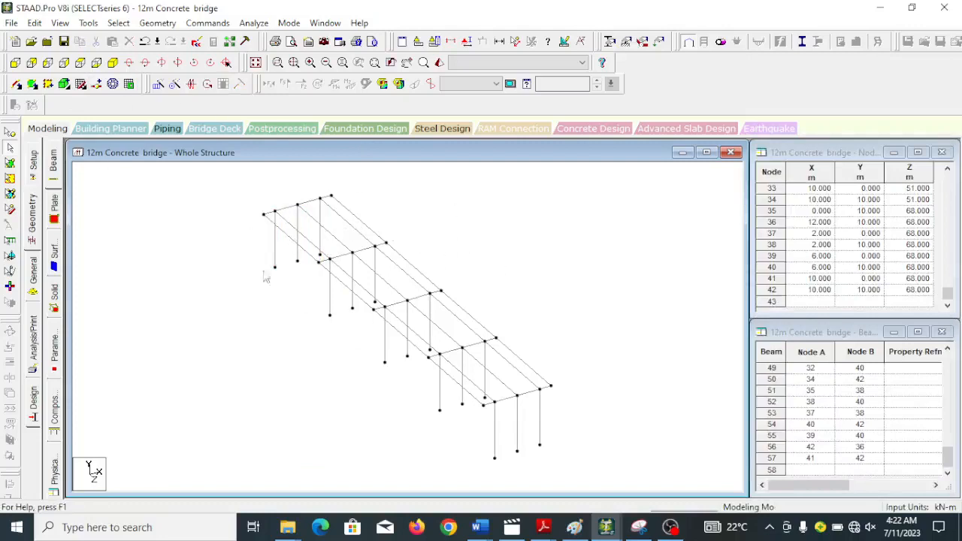
{"action": "left_click", "coordinate": [113, 84]}
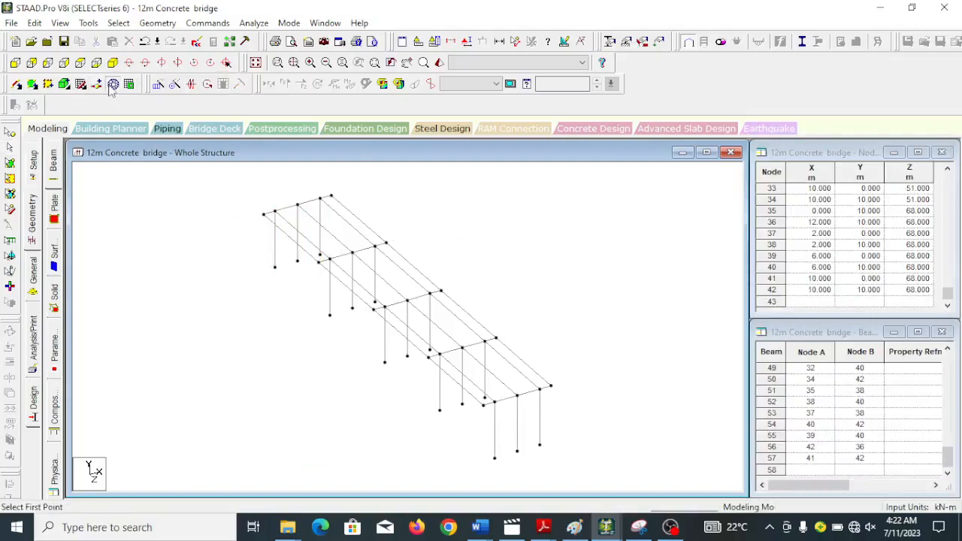
{"action": "left_click", "coordinate": [263, 214]}
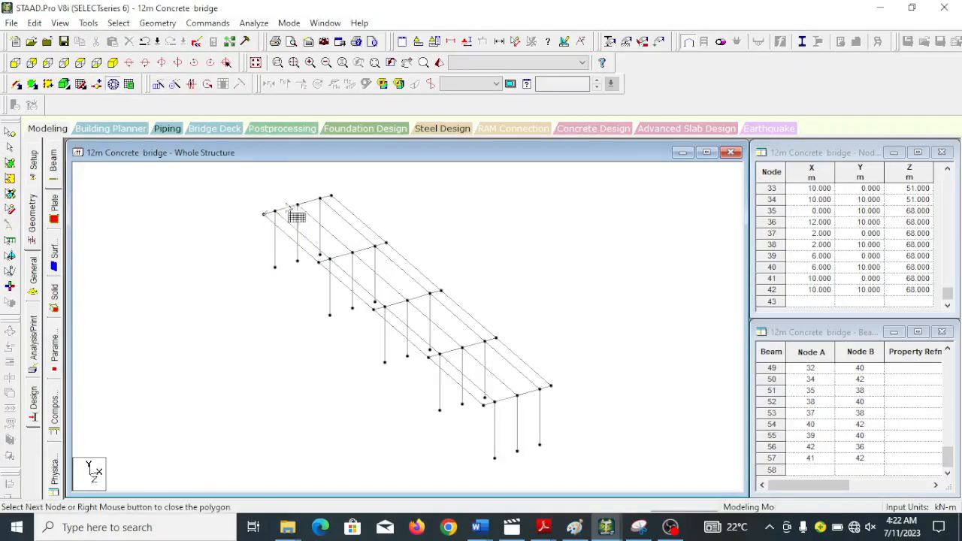
{"action": "left_click", "coordinate": [331, 197]}
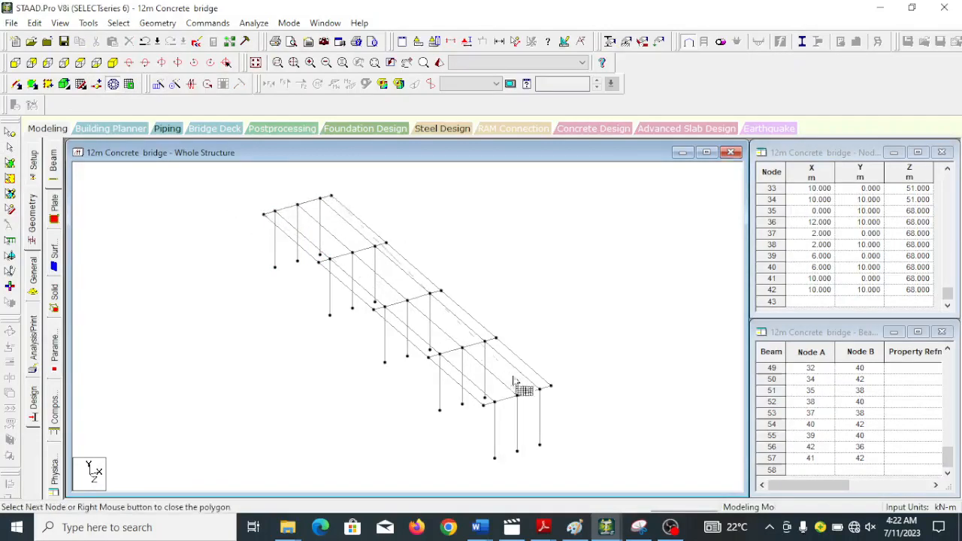
{"action": "left_click", "coordinate": [549, 384]}
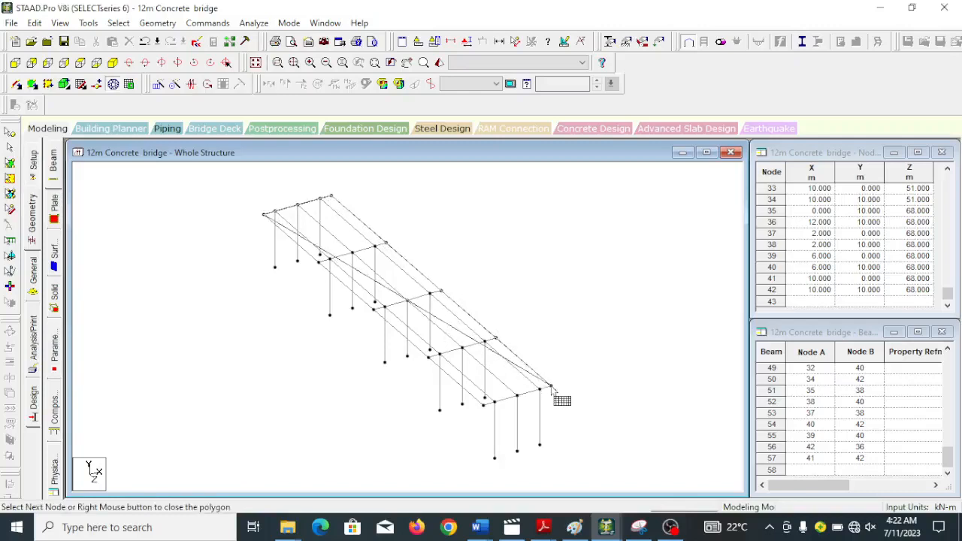
{"action": "left_click", "coordinate": [483, 405]}
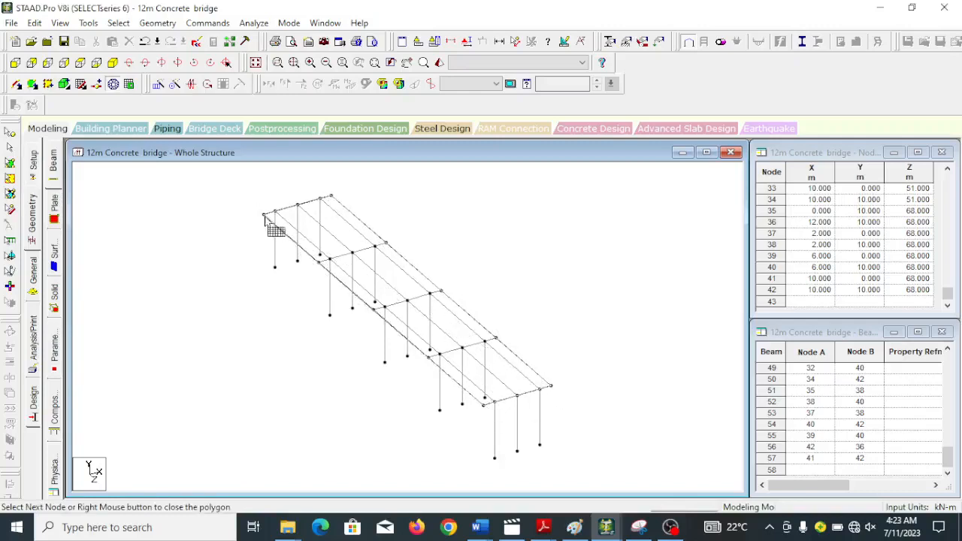
{"action": "left_click", "coordinate": [265, 214]}
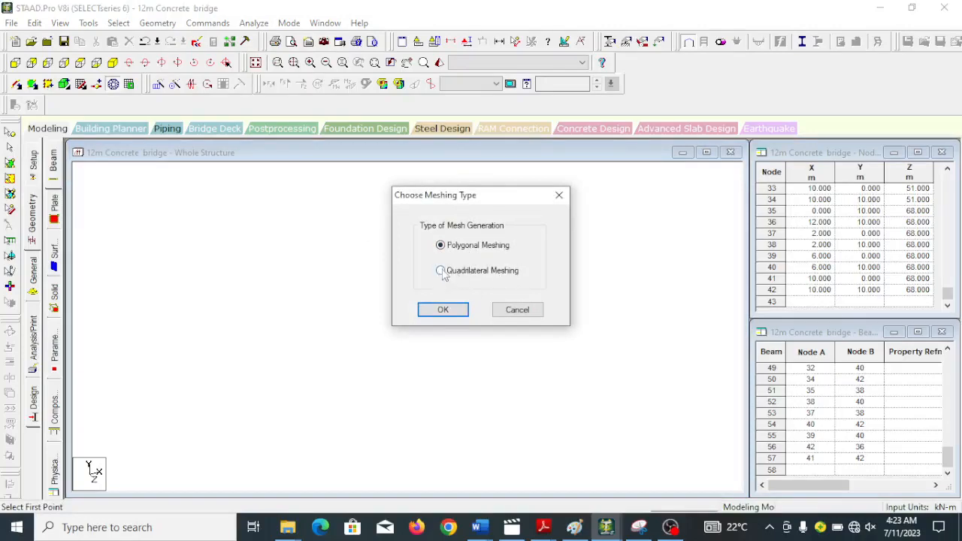
{"action": "left_click", "coordinate": [443, 312]}
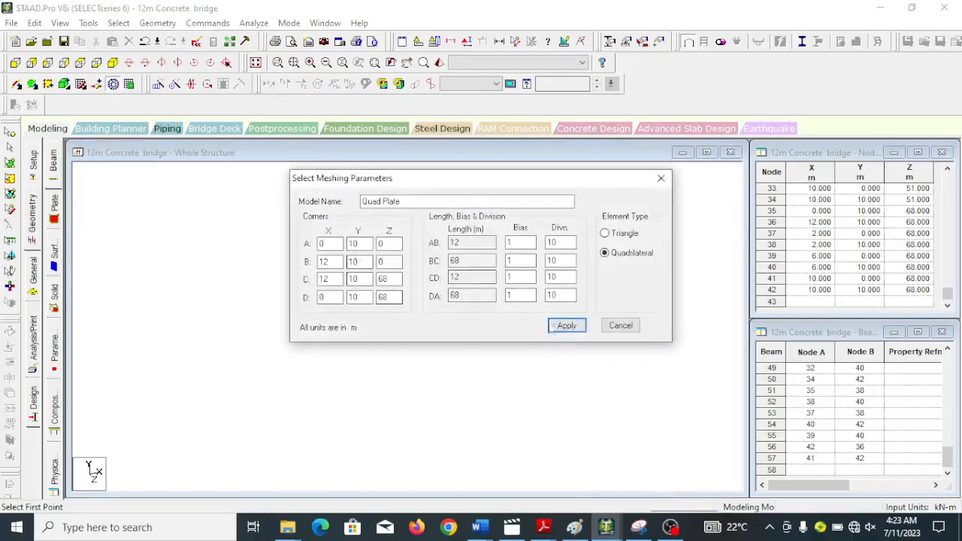
{"action": "left_click", "coordinate": [565, 328]}
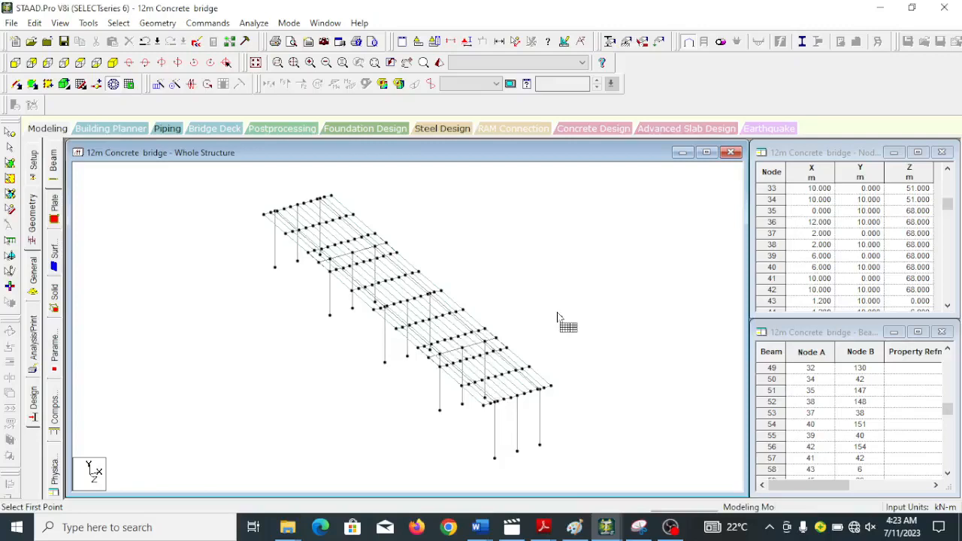
Create a fixed support and assign it to all column base nodes of the pier frames.
{"action": "left_click", "coordinate": [28, 64]}
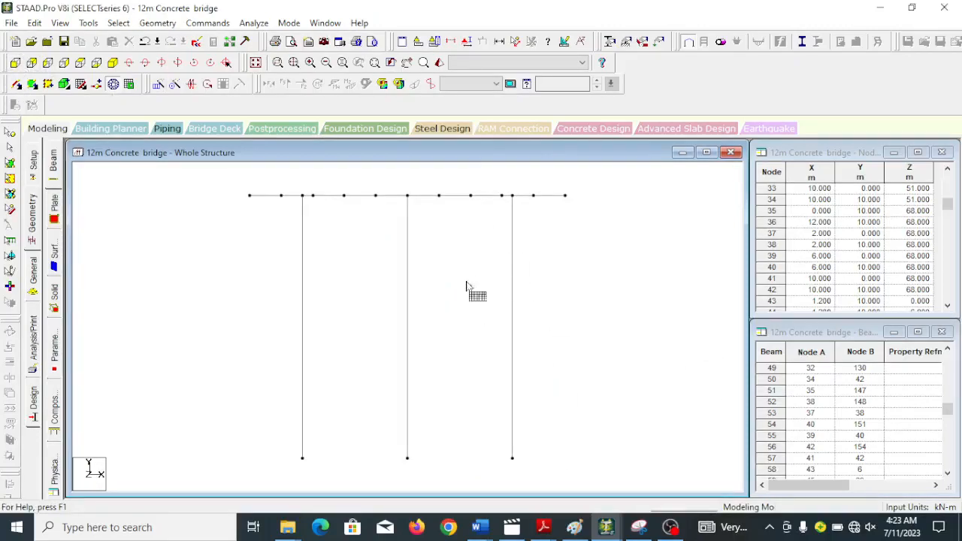
{"action": "left_click", "coordinate": [625, 42]}
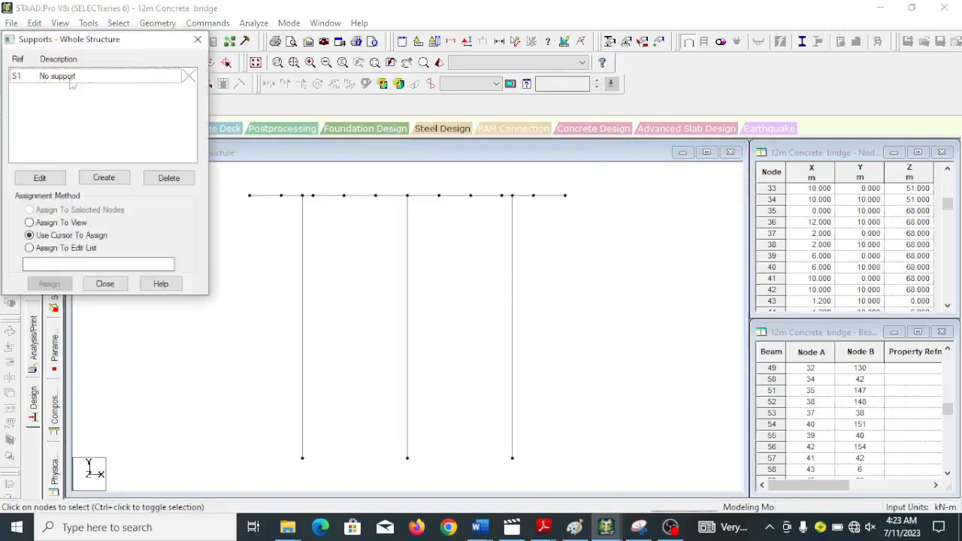
{"action": "left_click", "coordinate": [110, 179]}
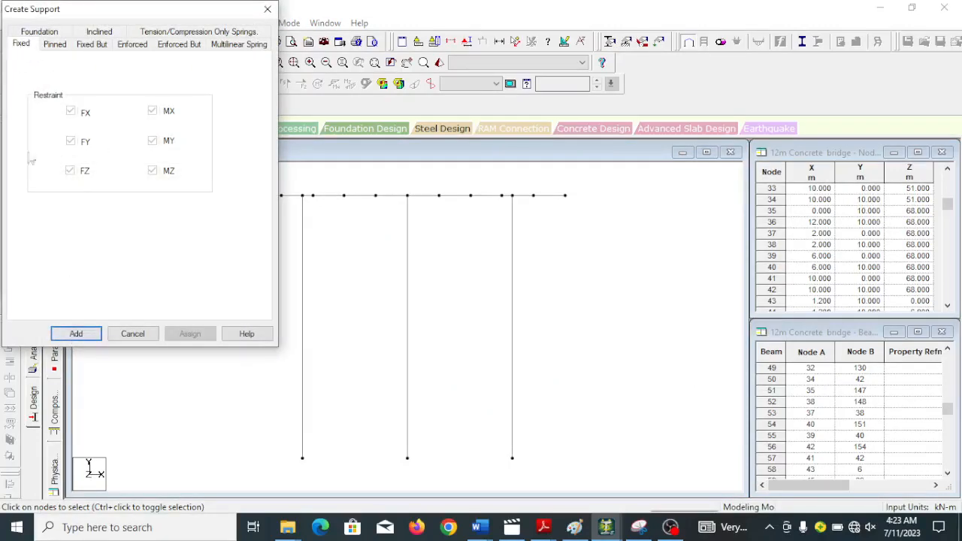
{"action": "left_click", "coordinate": [85, 338]}
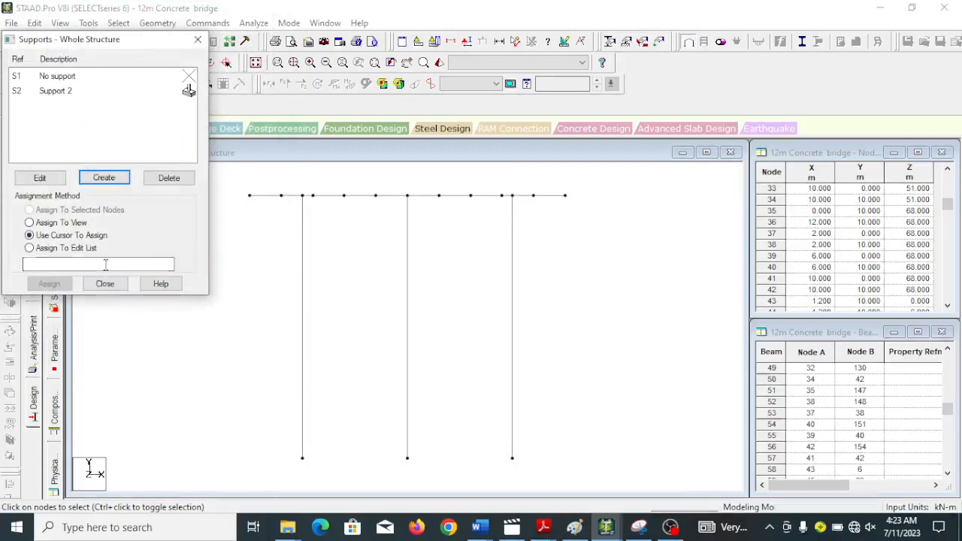
{"action": "left_click", "coordinate": [57, 94]}
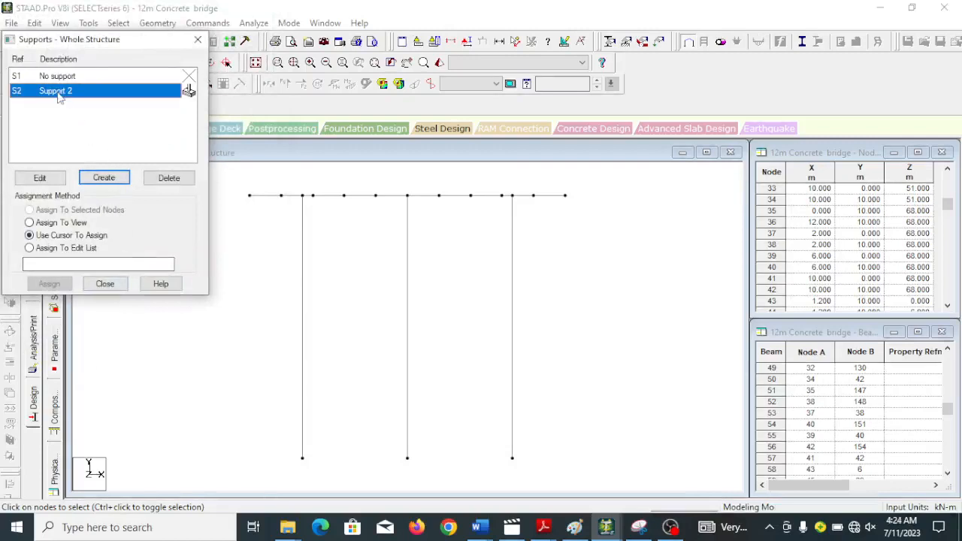
{"action": "left_click_drag", "start_coordinate": [264, 434], "coordinate": [547, 487]}
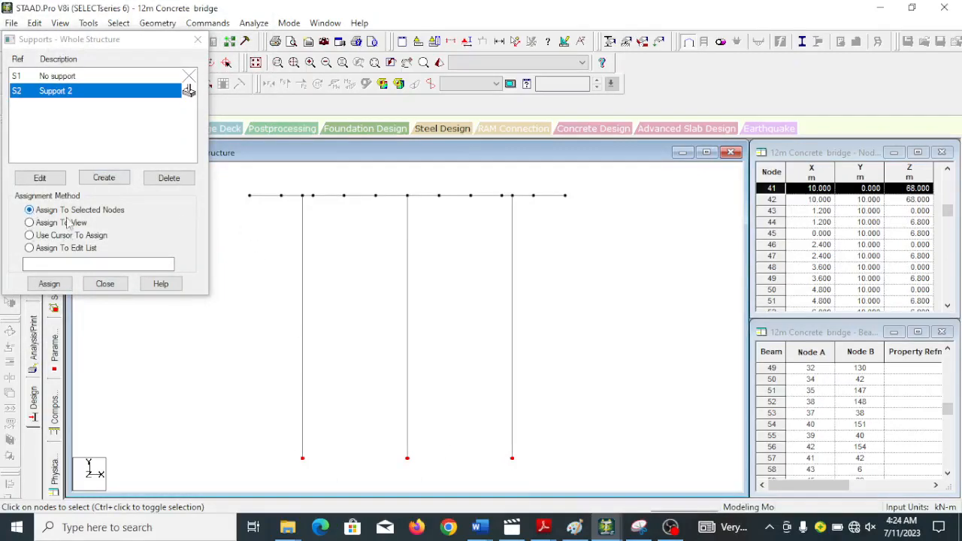
{"action": "left_click", "coordinate": [50, 284]}
{"action": "left_click", "coordinate": [156, 202]}
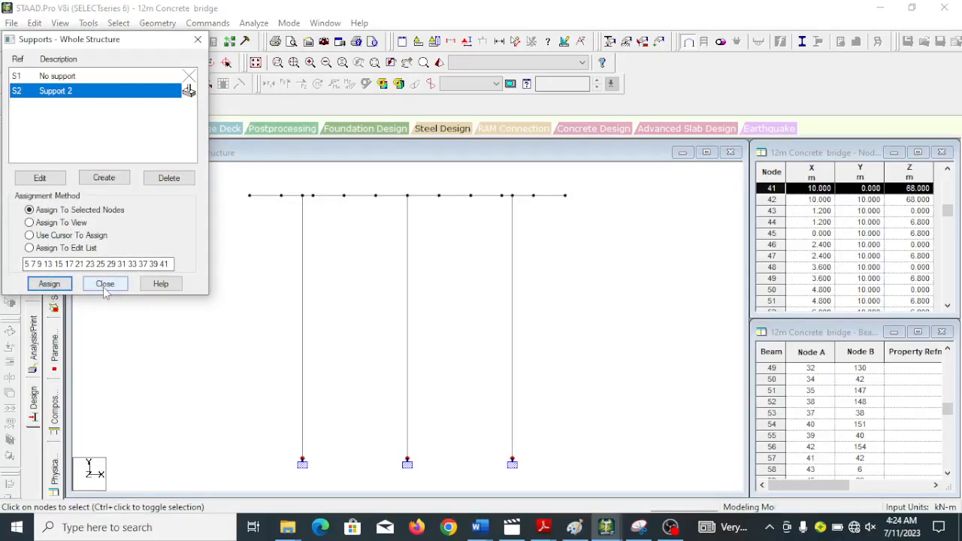
{"action": "left_click", "coordinate": [105, 289]}
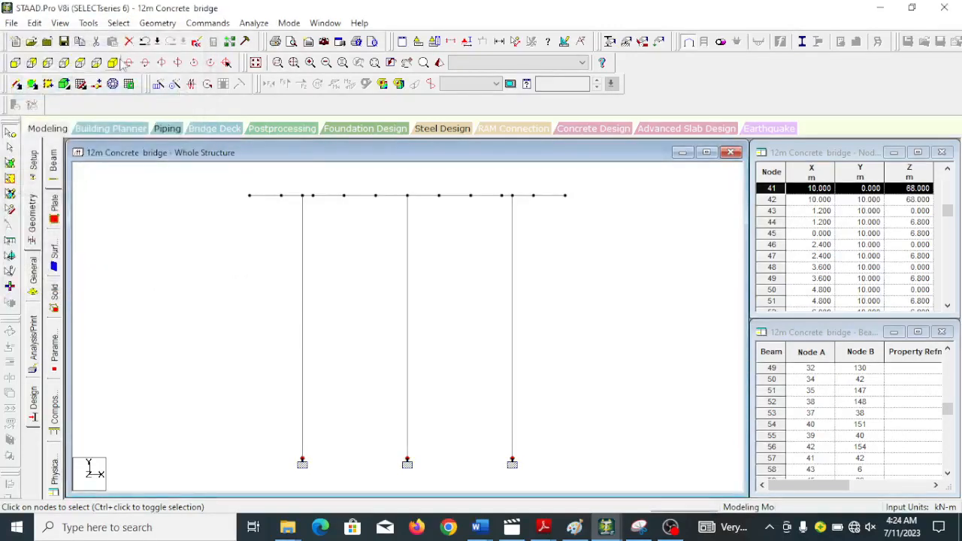
Accept the auto save and save the modified structure to the existing file.
{"action": "left_click", "coordinate": [114, 62]}
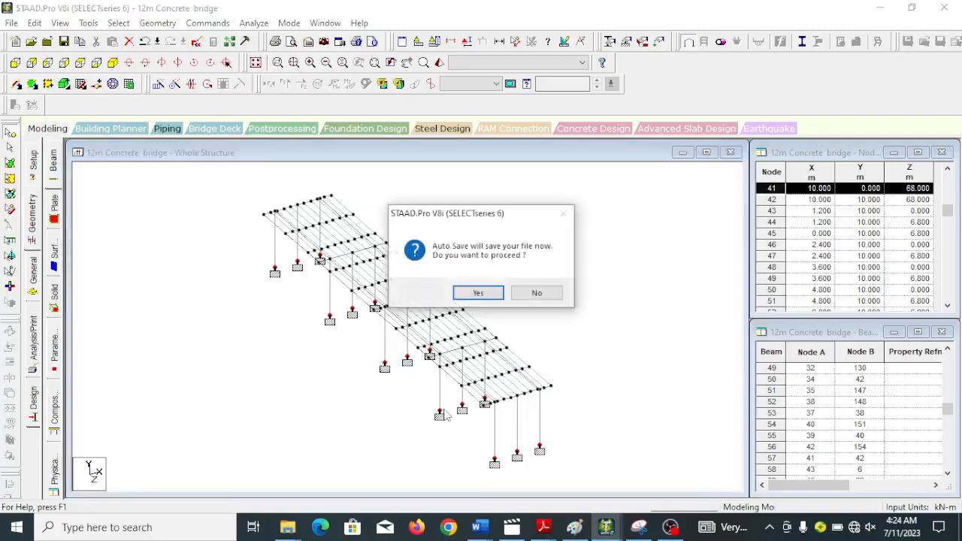
{"action": "left_click", "coordinate": [478, 293]}
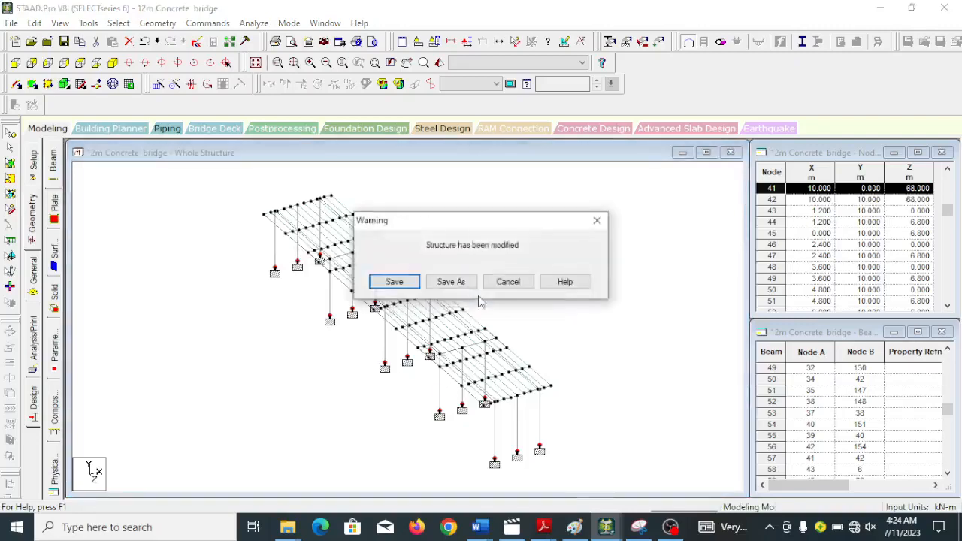
{"action": "left_click", "coordinate": [409, 284]}
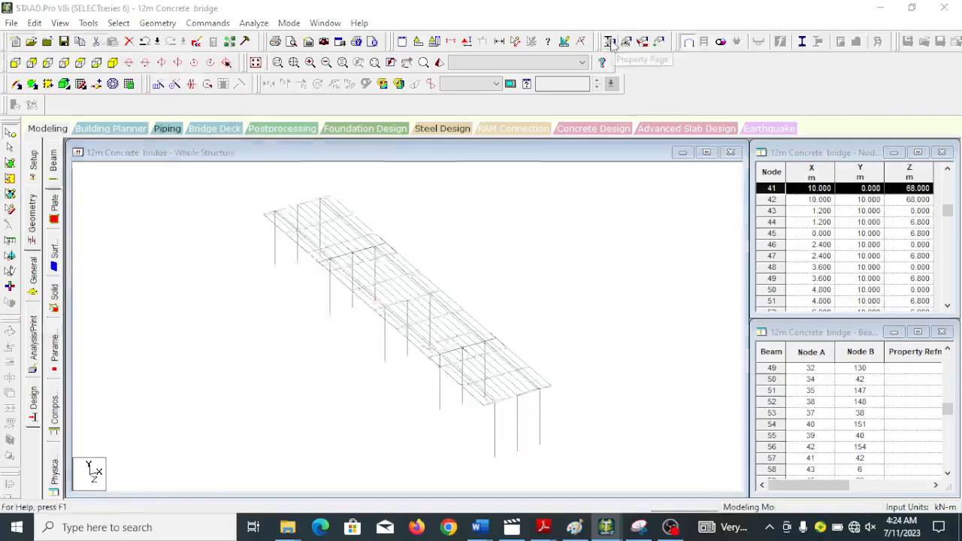
Define a circular concrete section property with a diameter (YD) of 1.2 m.
{"action": "left_click", "coordinate": [609, 41]}
{"action": "left_click", "coordinate": [192, 218]}
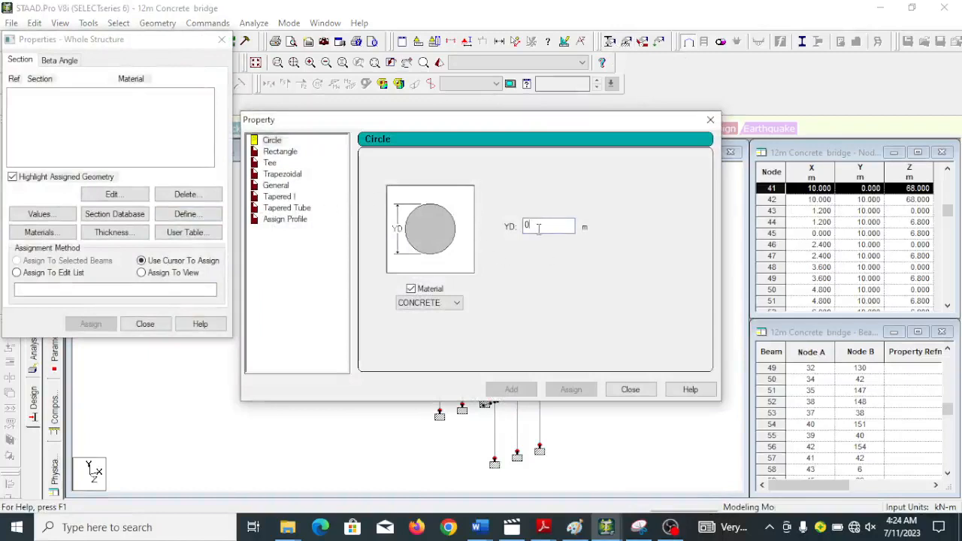
{"action": "left_click_drag", "start_coordinate": [538, 229], "coordinate": [481, 213]}
{"action": "type", "text": "1.2"}
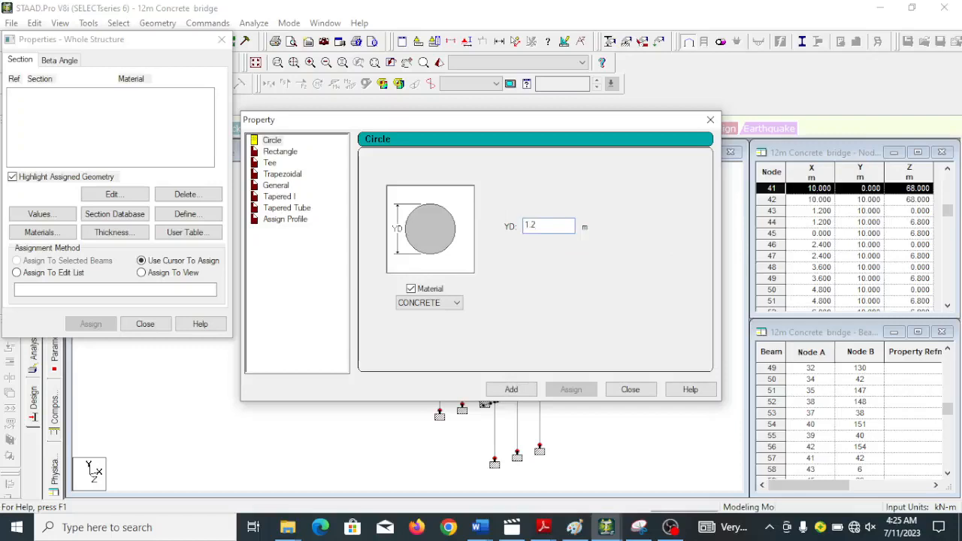
{"action": "left_click", "coordinate": [510, 389]}
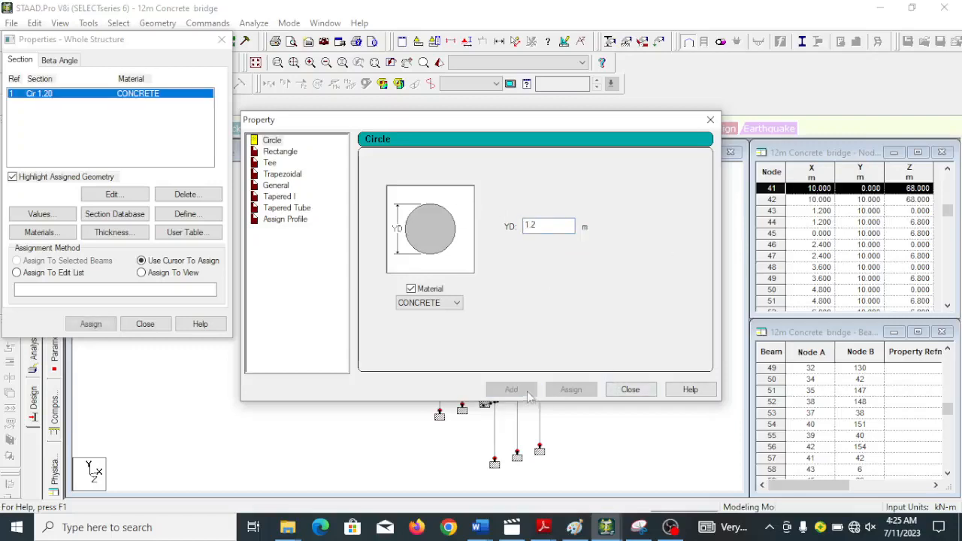
Define a rectangular concrete section property with YD 0.6 m and ZD 0.45 m.
{"action": "left_click", "coordinate": [284, 153]}
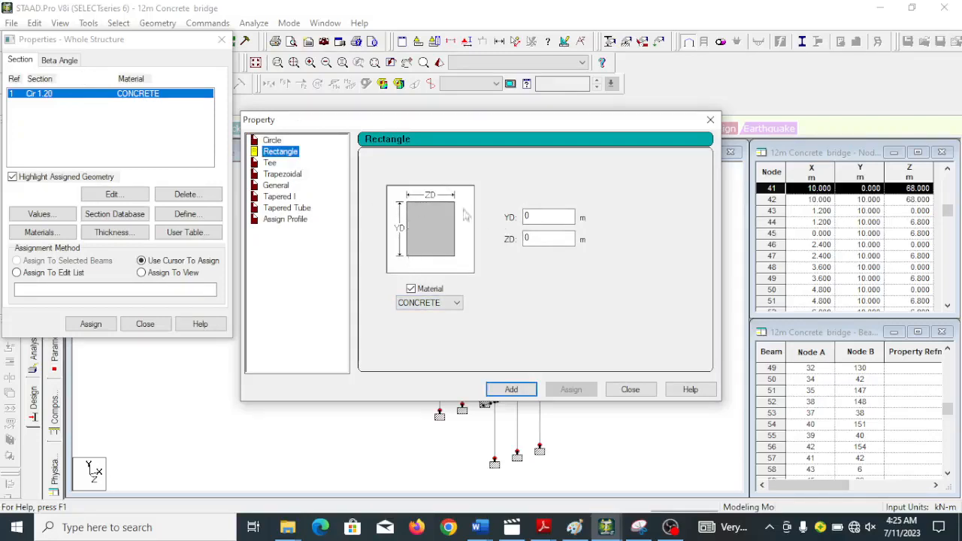
{"action": "left_click", "coordinate": [540, 217]}
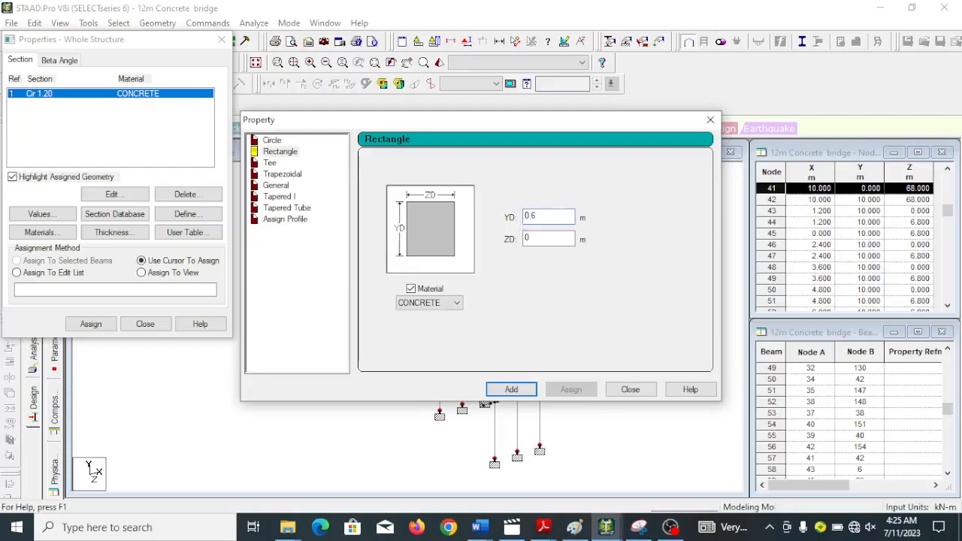
{"action": "type", "text": ".45"}
{"action": "left_click", "coordinate": [512, 389]}
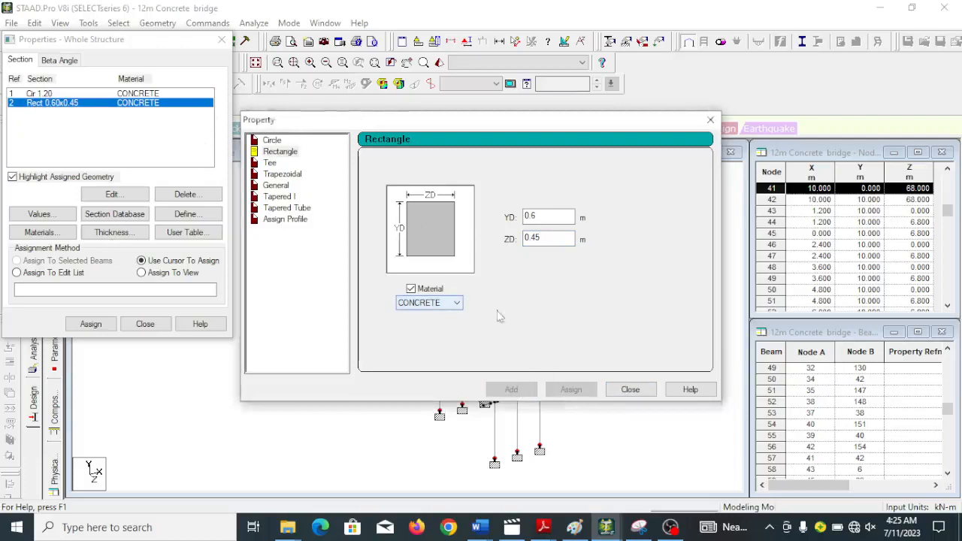
{"action": "left_click", "coordinate": [628, 389]}
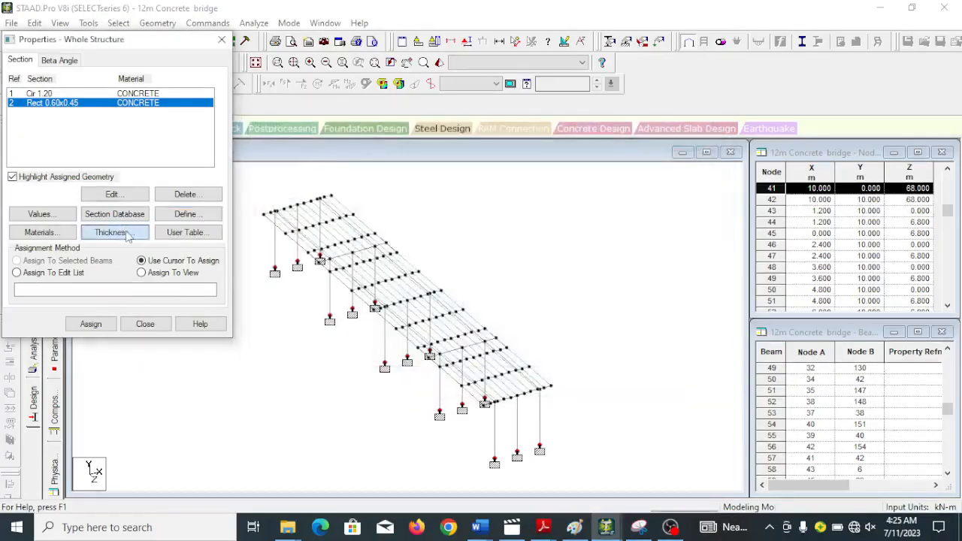
Define a concrete plate element thickness of 0.25 m at all four nodes.
{"action": "left_click", "coordinate": [115, 232]}
{"action": "left_click", "coordinate": [589, 208]}
{"action": "left_click_drag", "start_coordinate": [588, 208], "coordinate": [570, 207]}
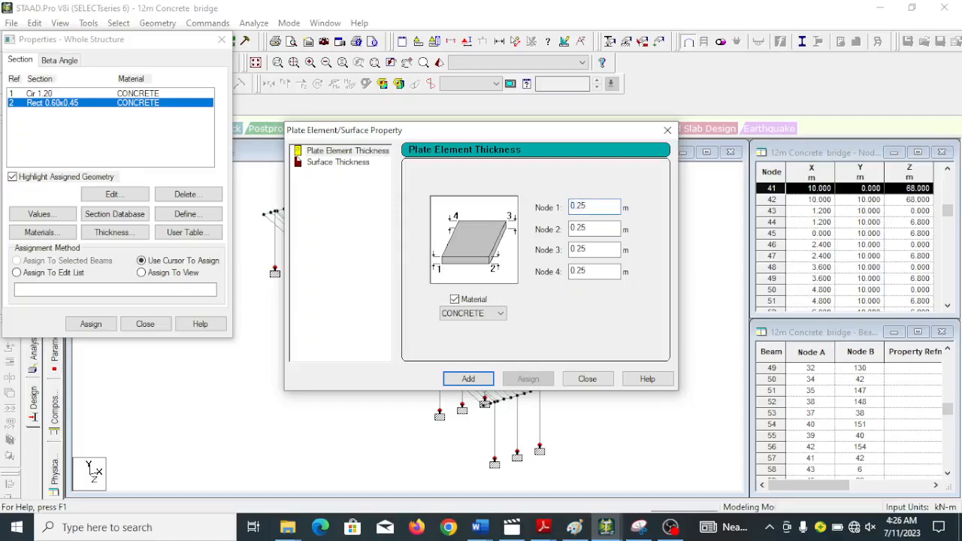
{"action": "left_click", "coordinate": [460, 378]}
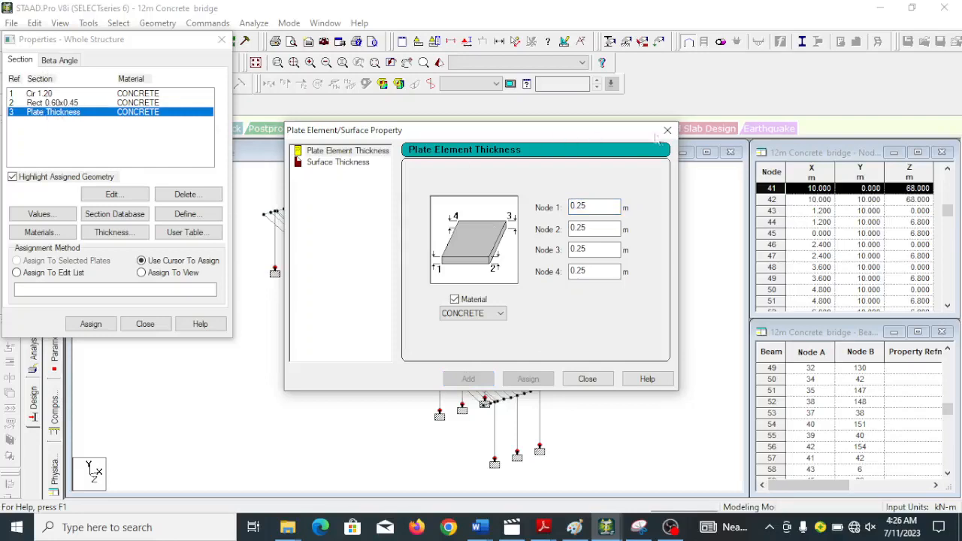
{"action": "left_click", "coordinate": [587, 379]}
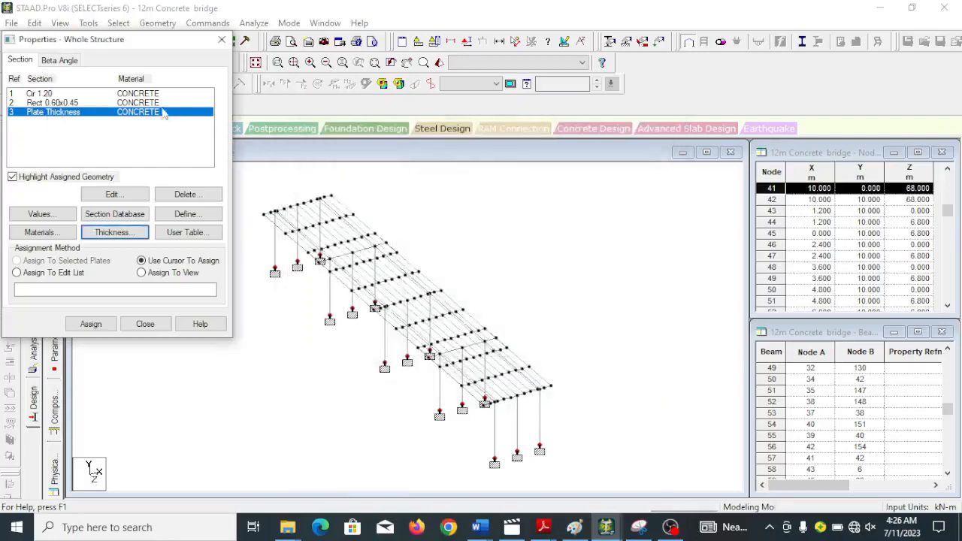
Assign the circular 1.20 m concrete section to all beams parallel to Y, the pier columns.
{"action": "left_click_drag", "start_coordinate": [131, 43], "coordinate": [801, 105]}
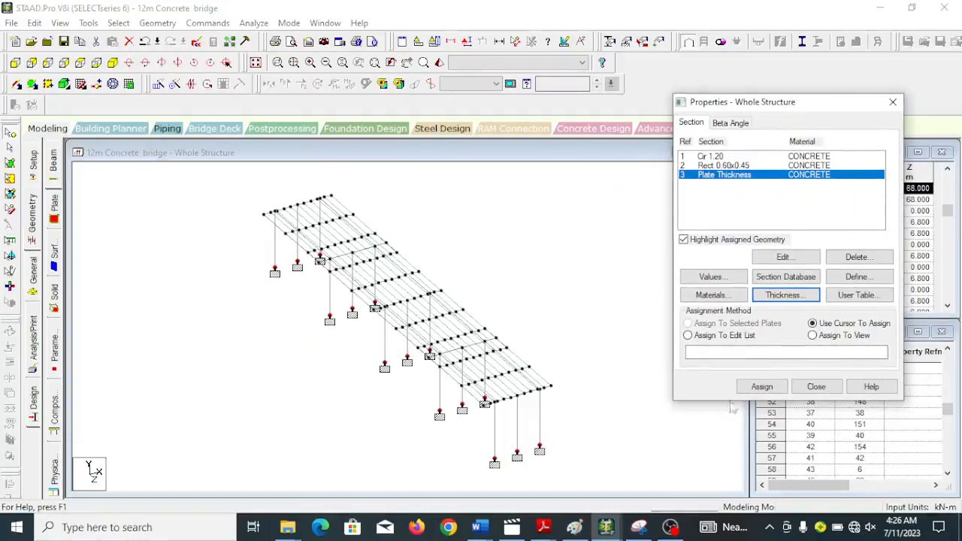
{"action": "left_click", "coordinate": [710, 156]}
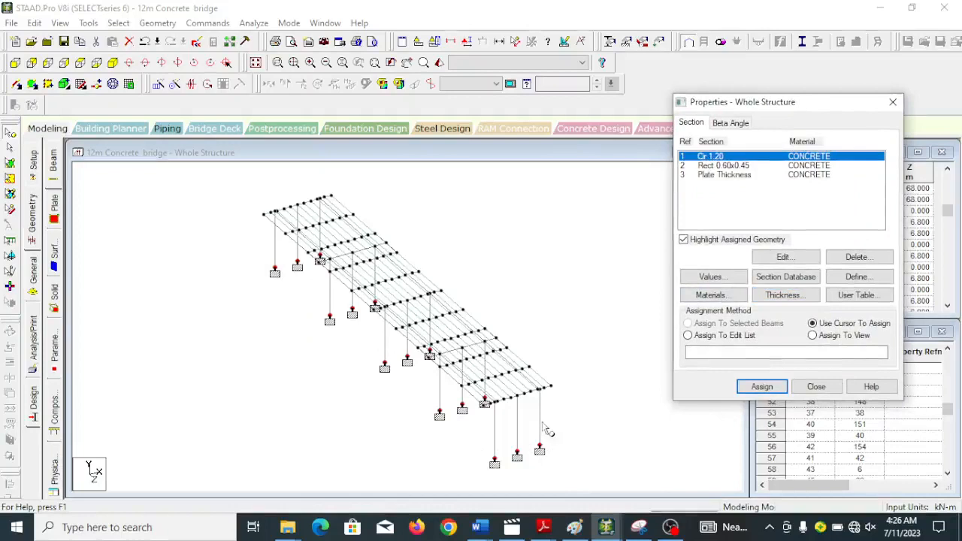
{"action": "left_click", "coordinate": [118, 23]}
{"action": "mouse_move", "coordinate": [166, 281]}
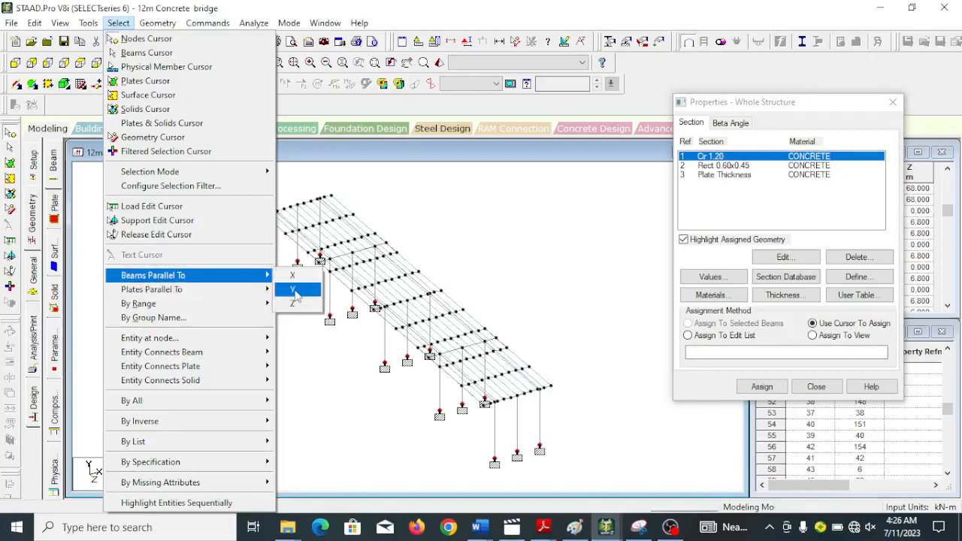
{"action": "left_click", "coordinate": [295, 291]}
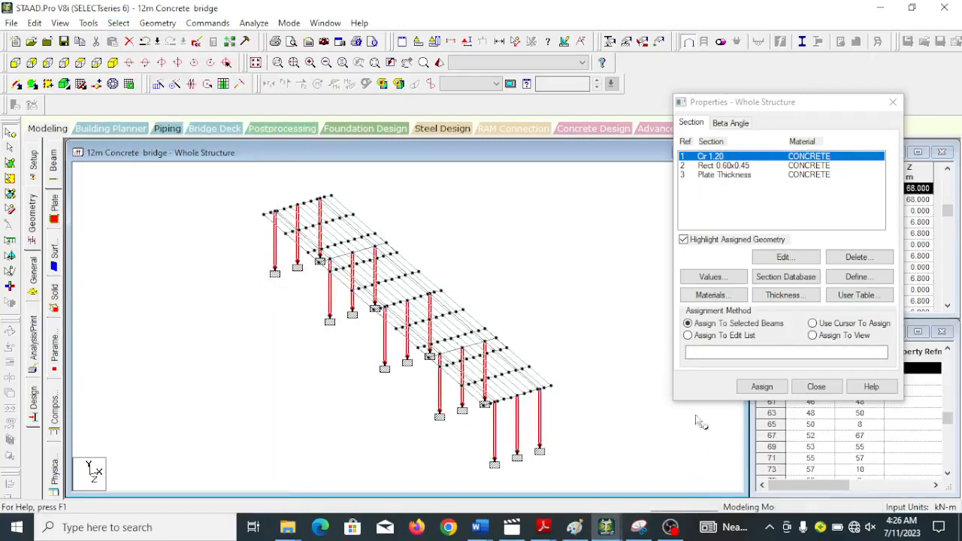
{"action": "left_click", "coordinate": [761, 386]}
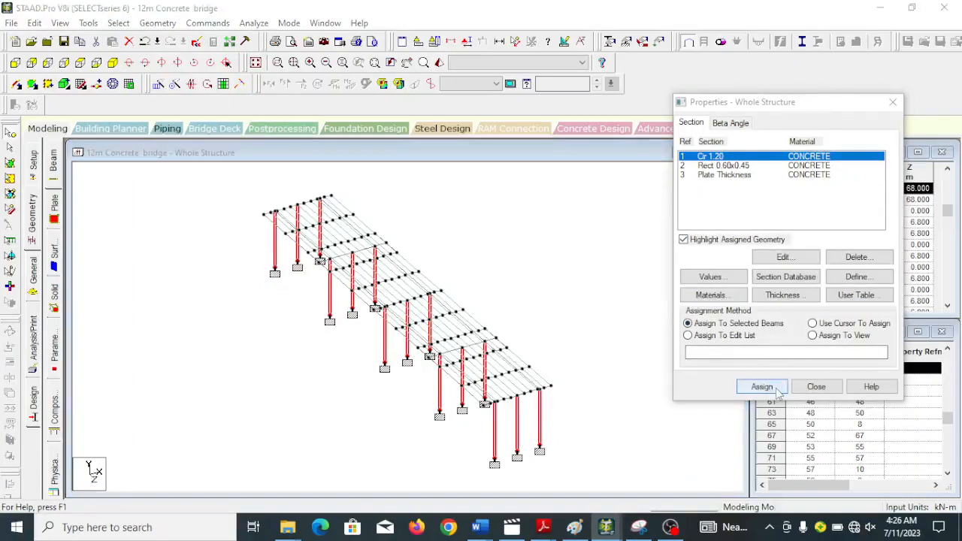
{"action": "left_click", "coordinate": [821, 287]}
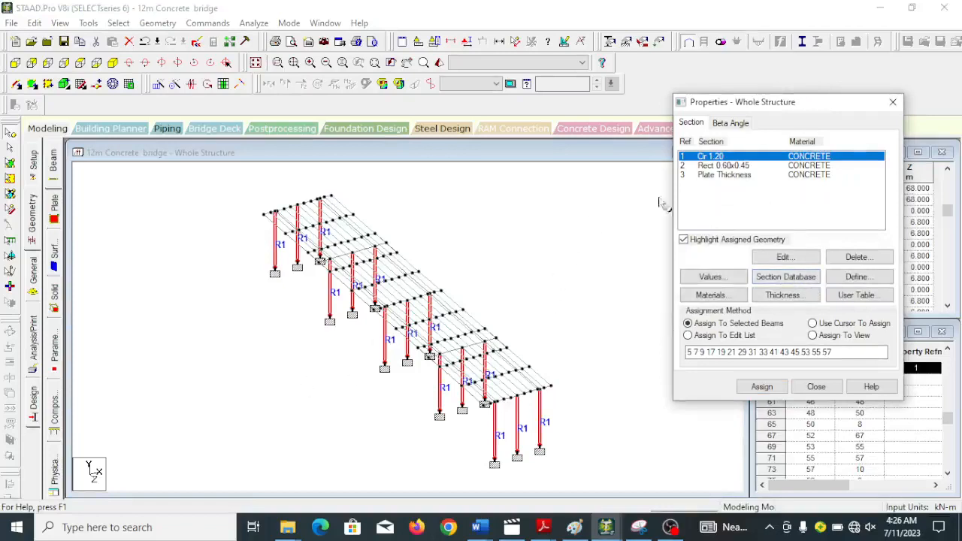
Assign the rectangular 0.60x0.45 concrete section to all beams parallel to X and Z.
{"action": "left_click", "coordinate": [712, 165]}
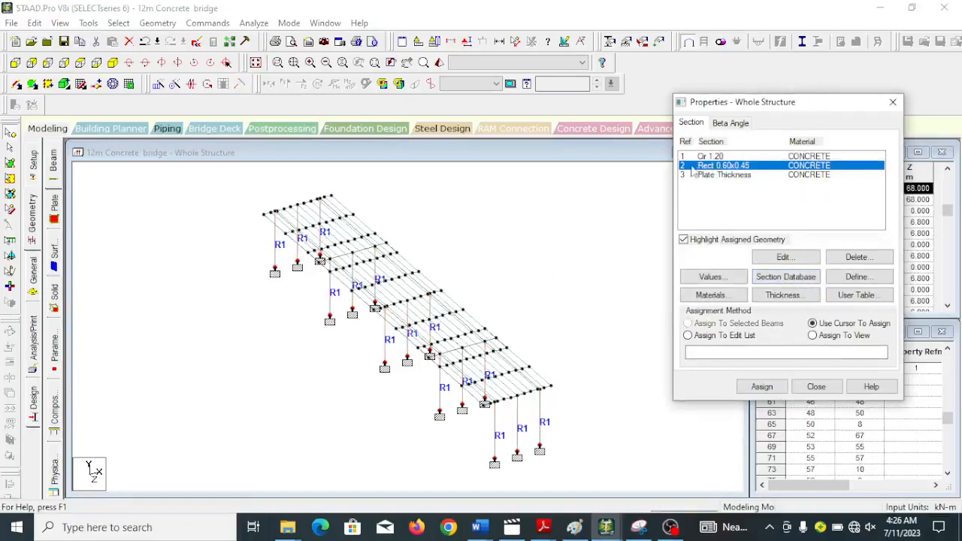
{"action": "left_click", "coordinate": [120, 18]}
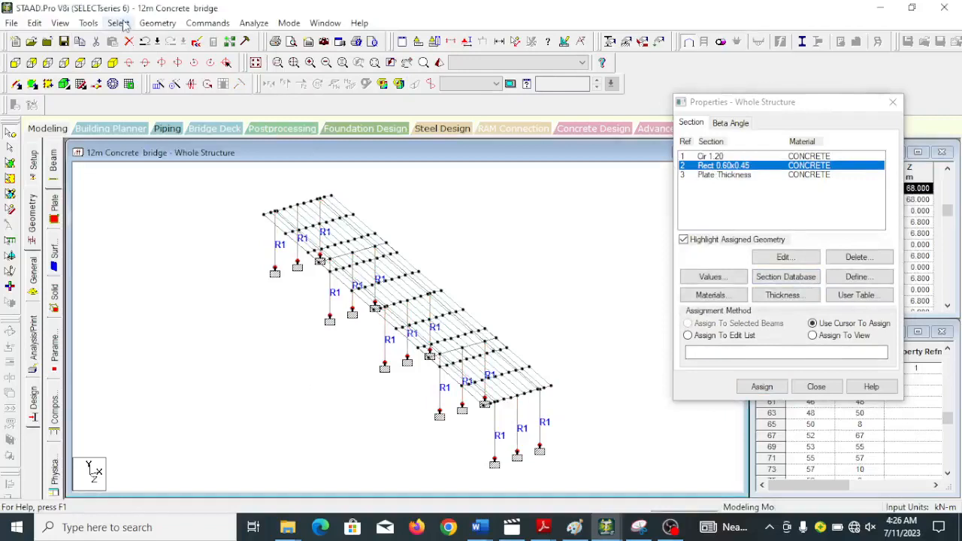
{"action": "left_click", "coordinate": [120, 23]}
{"action": "mouse_move", "coordinate": [183, 277]}
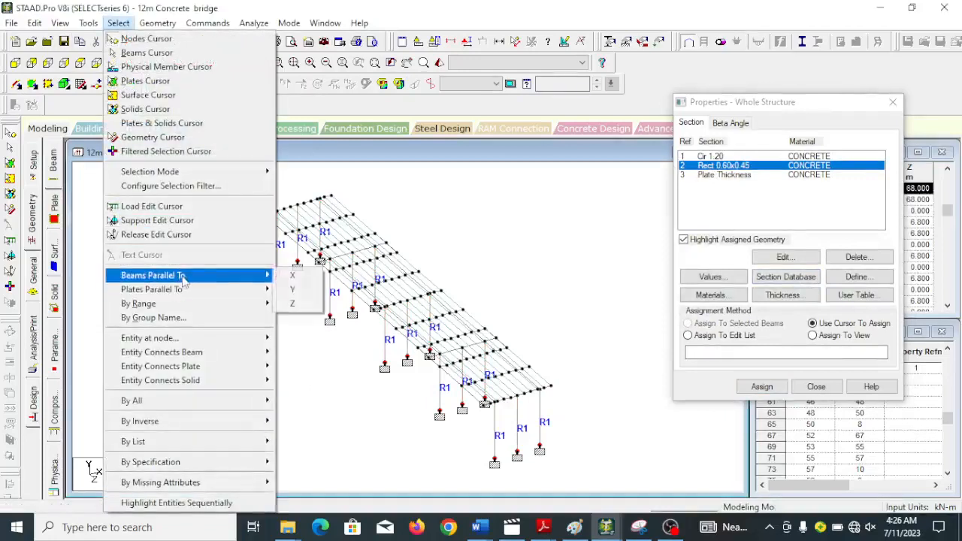
{"action": "left_click", "coordinate": [293, 276]}
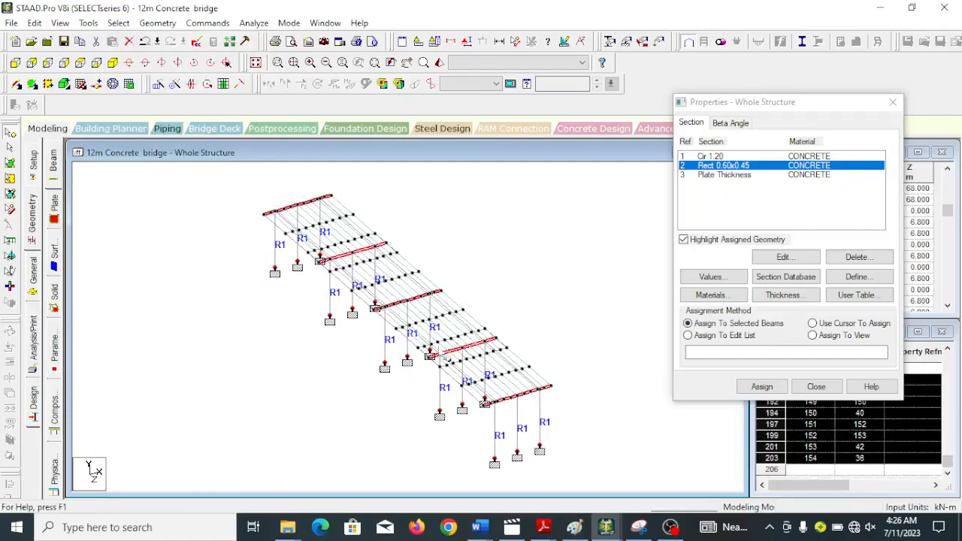
{"action": "left_click", "coordinate": [118, 23]}
{"action": "mouse_move", "coordinate": [148, 278]}
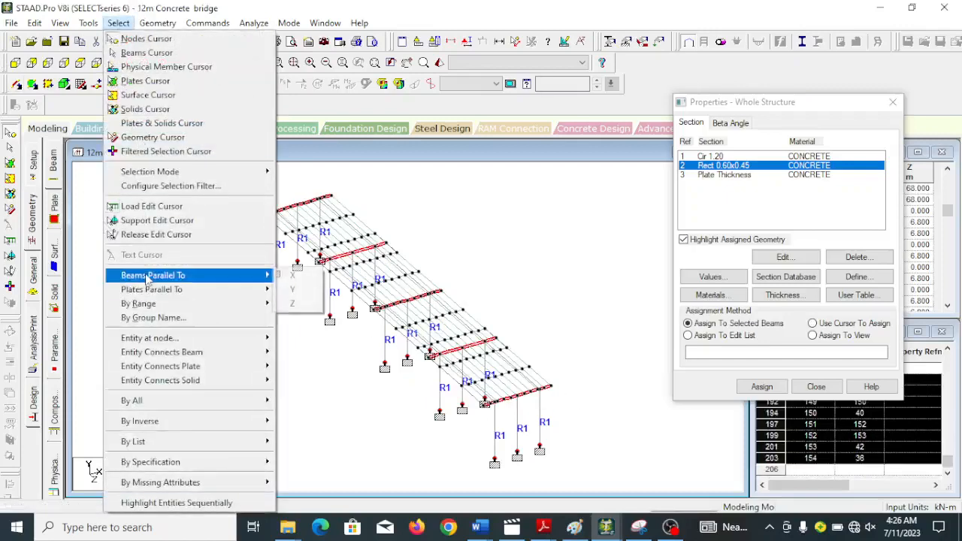
{"action": "left_click", "coordinate": [297, 304]}
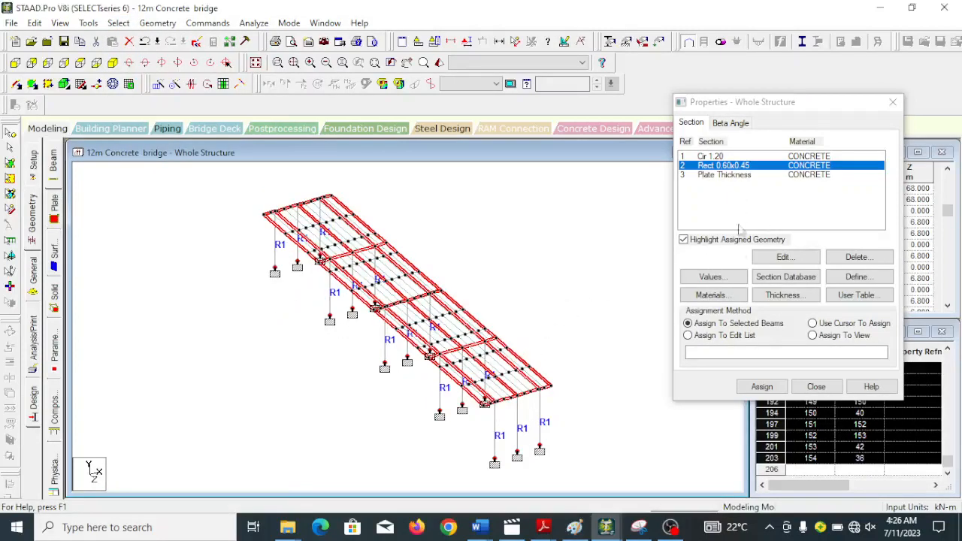
{"action": "left_click", "coordinate": [761, 386]}
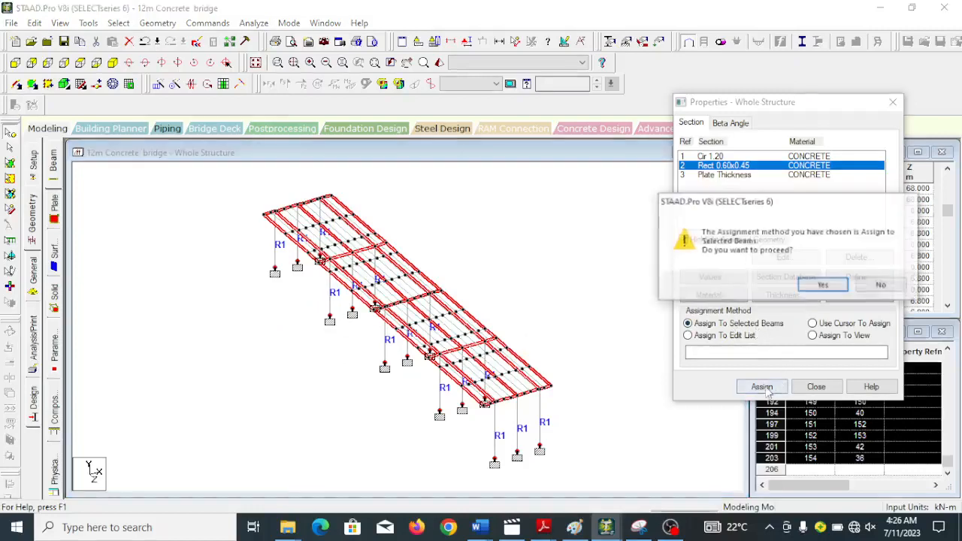
{"action": "left_click", "coordinate": [823, 285]}
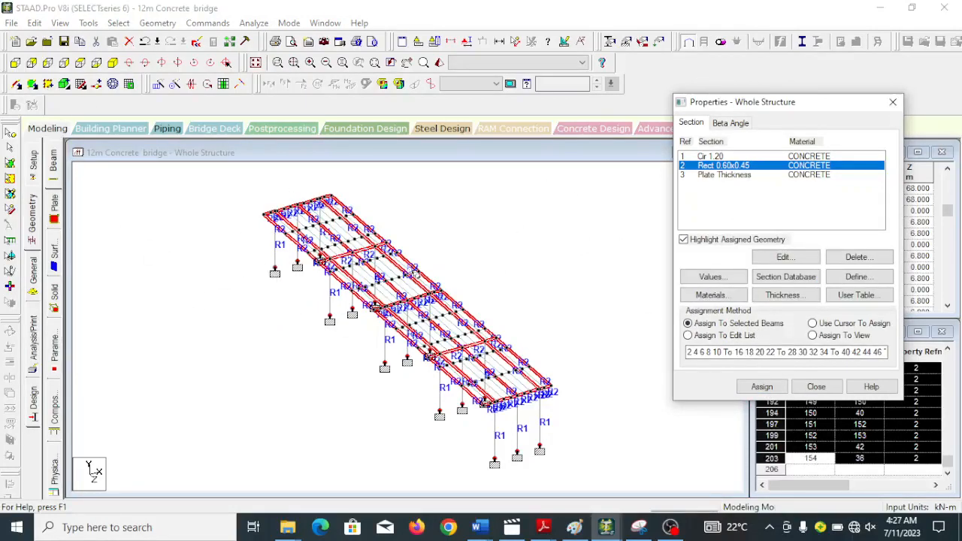
Assign the concrete plate thickness to all the deck plates and close the section properties.
{"action": "left_click", "coordinate": [725, 175]}
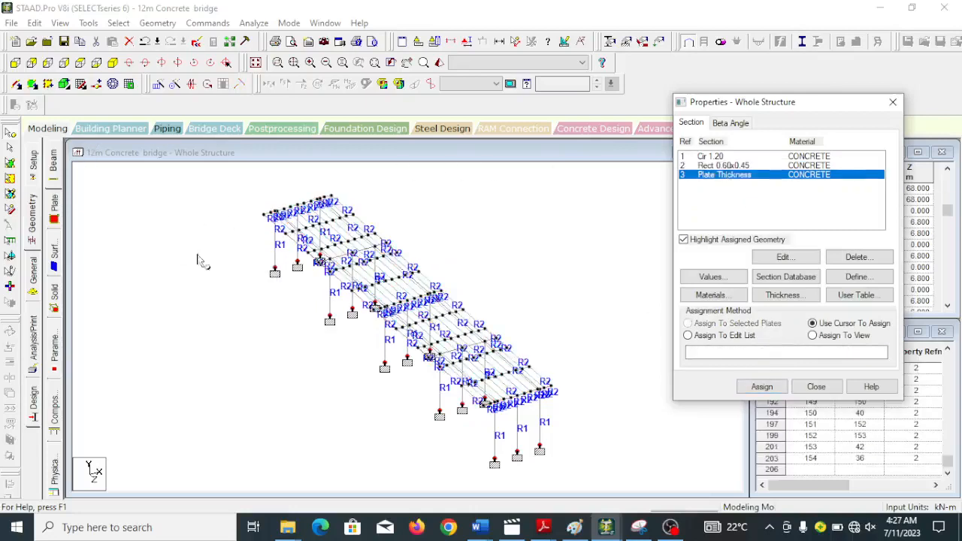
{"action": "left_click", "coordinate": [10, 163]}
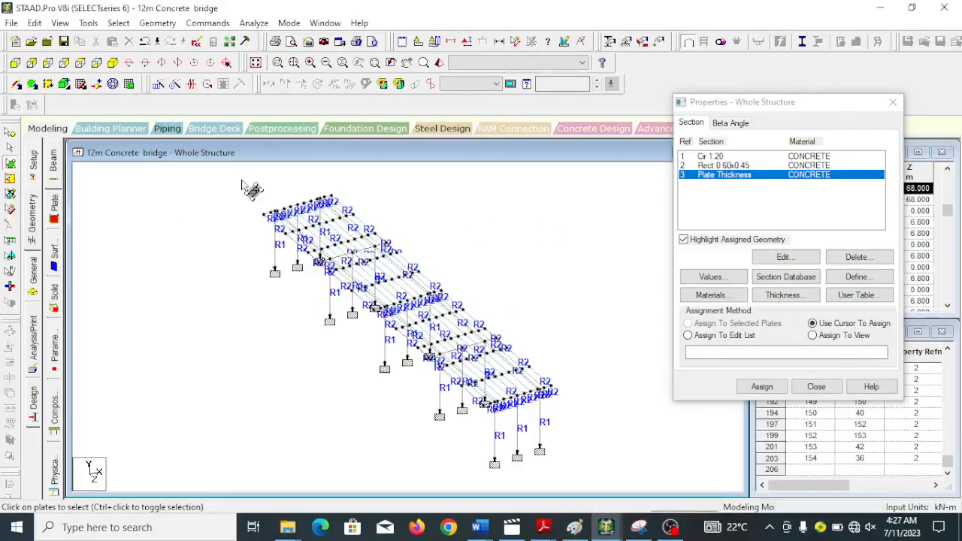
{"action": "left_click_drag", "start_coordinate": [241, 177], "coordinate": [594, 421]}
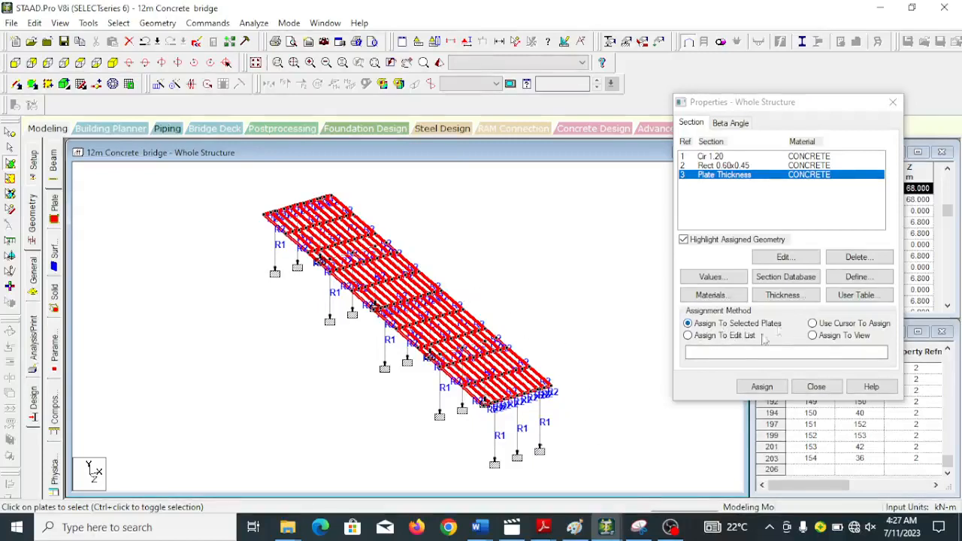
{"action": "left_click", "coordinate": [763, 387]}
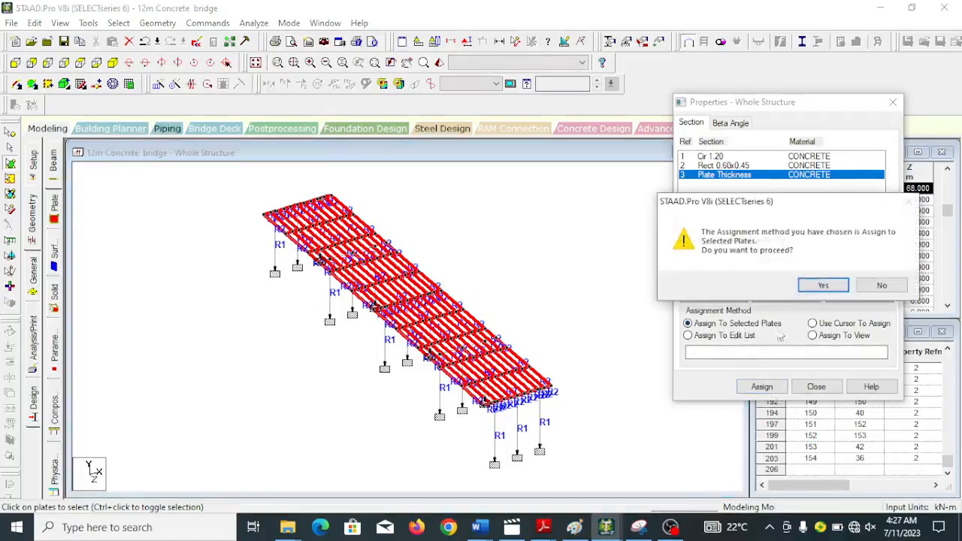
{"action": "left_click", "coordinate": [822, 285]}
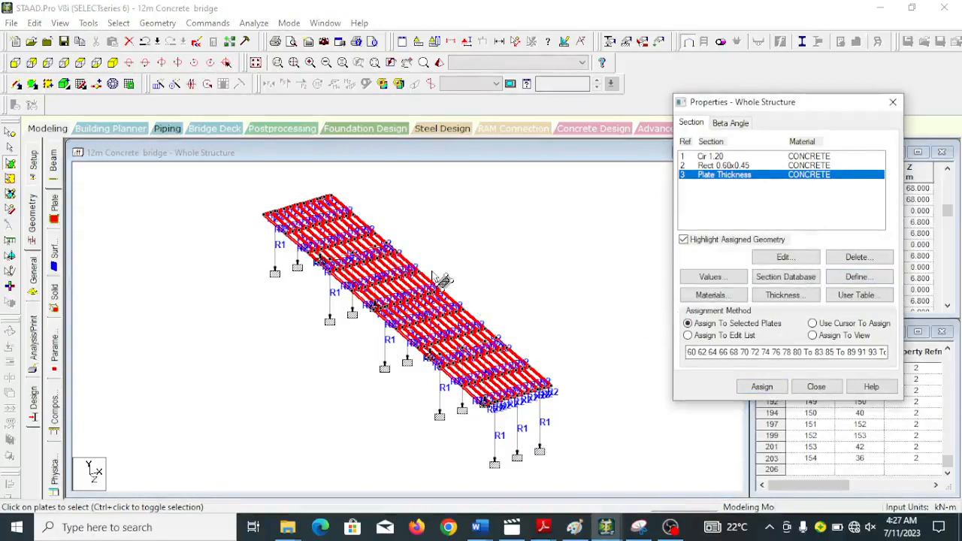
{"action": "left_click", "coordinate": [815, 387]}
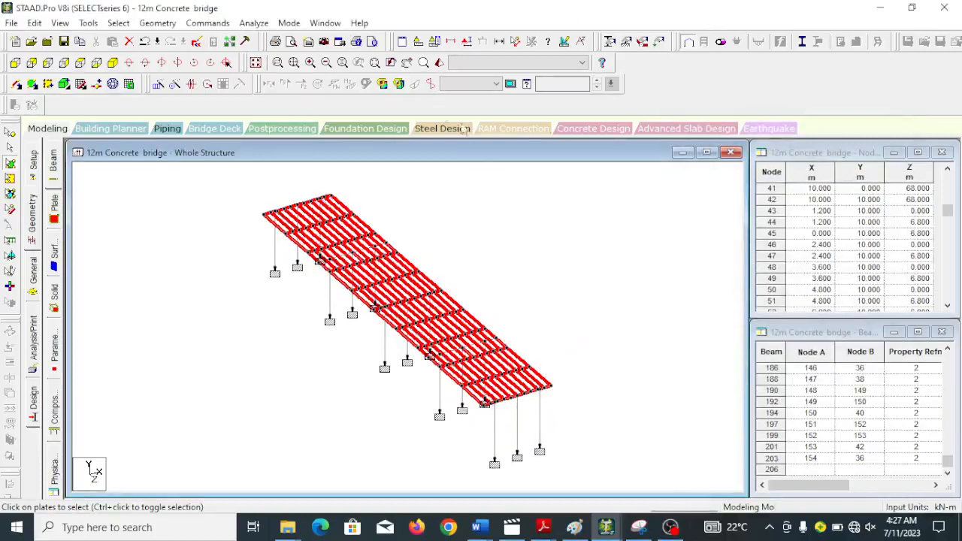
Inspect the whole bridge, with nothing selected, in an enlarged 3D rendered view and return to modeling.
{"action": "left_click", "coordinate": [438, 63]}
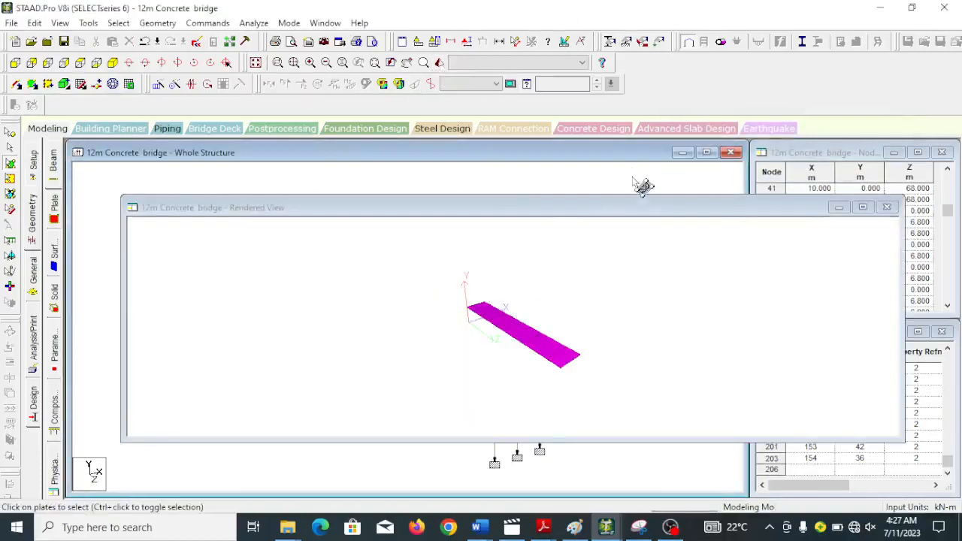
{"action": "left_click", "coordinate": [886, 208]}
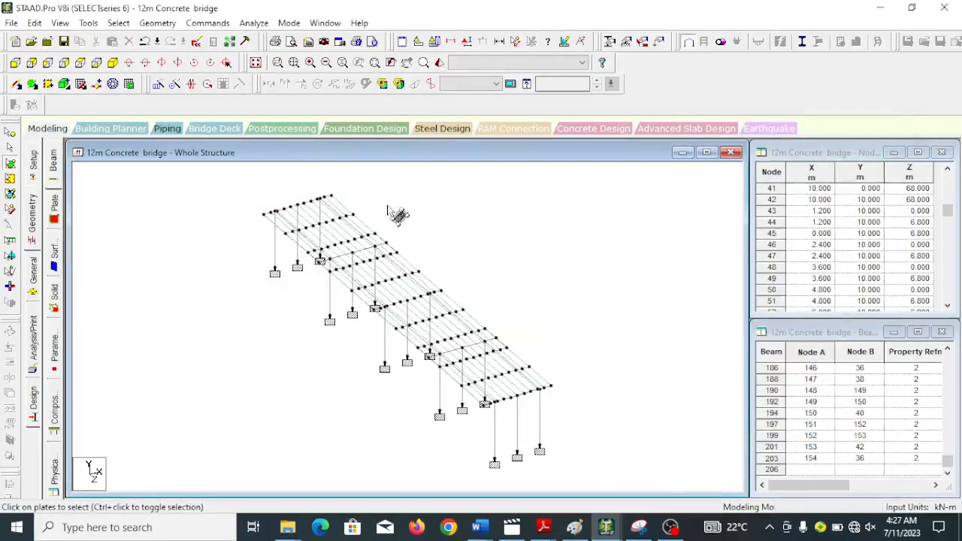
{"action": "left_click", "coordinate": [437, 64]}
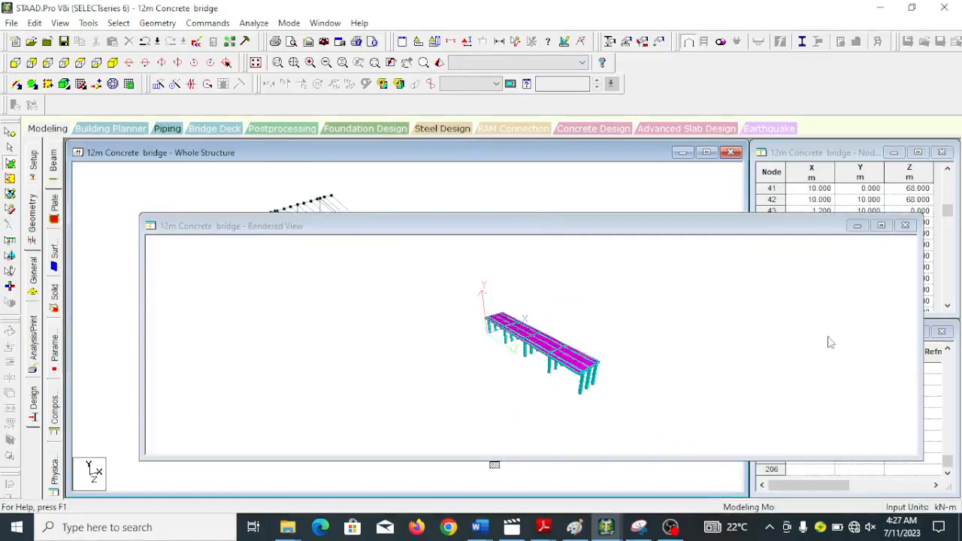
{"action": "left_click", "coordinate": [880, 226]}
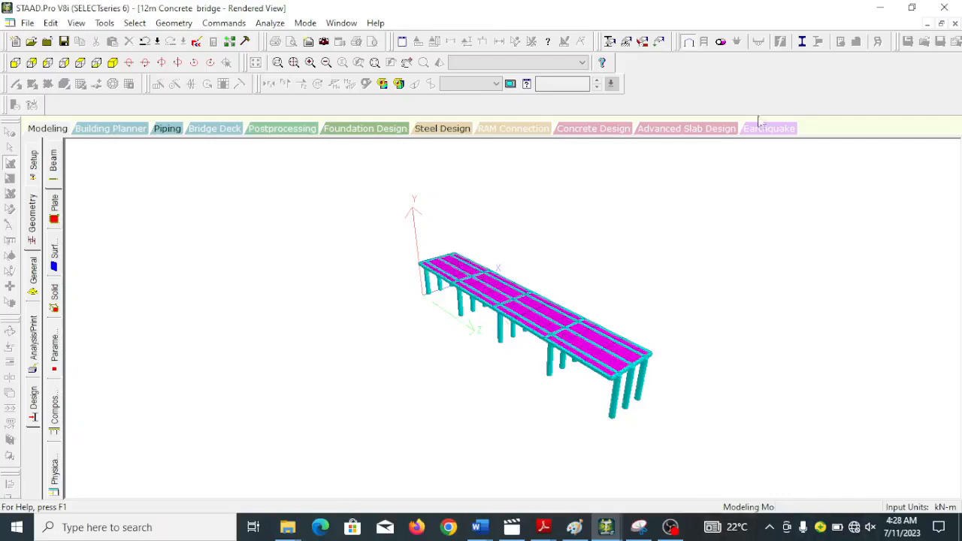
{"action": "left_click", "coordinate": [48, 128]}
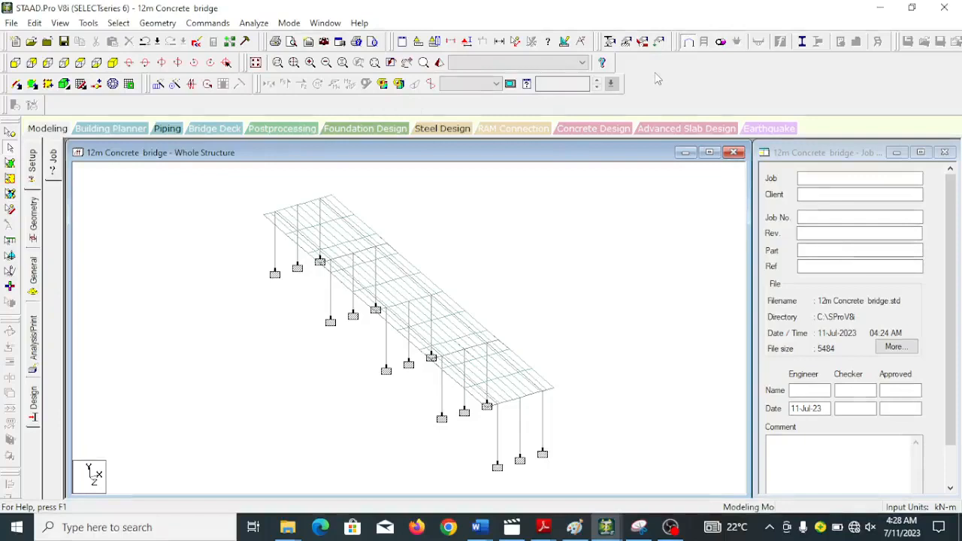
Start a moving vehicle load definition, type 1, with width 2 and two 300 kN axle loads spaced 2 m apart.
{"action": "left_click", "coordinate": [659, 42]}
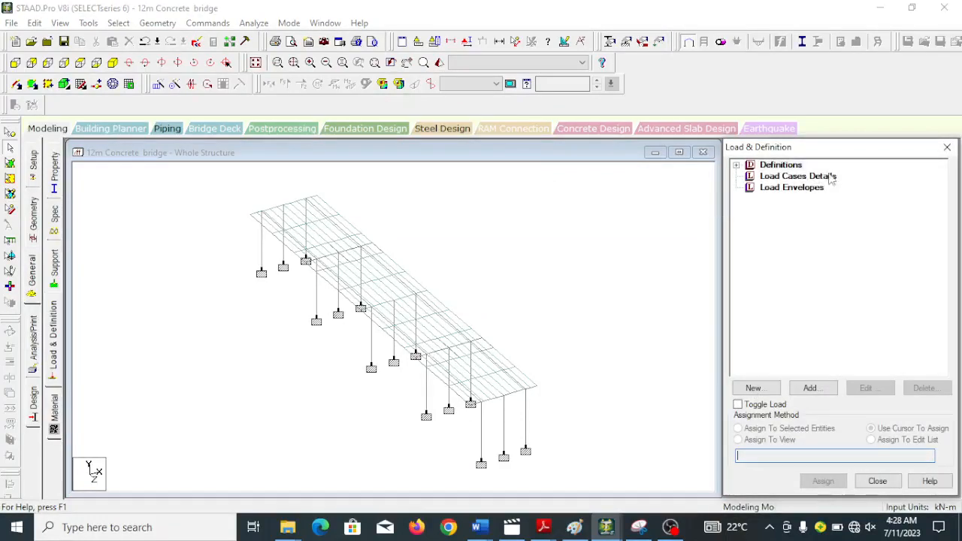
{"action": "left_click", "coordinate": [736, 166]}
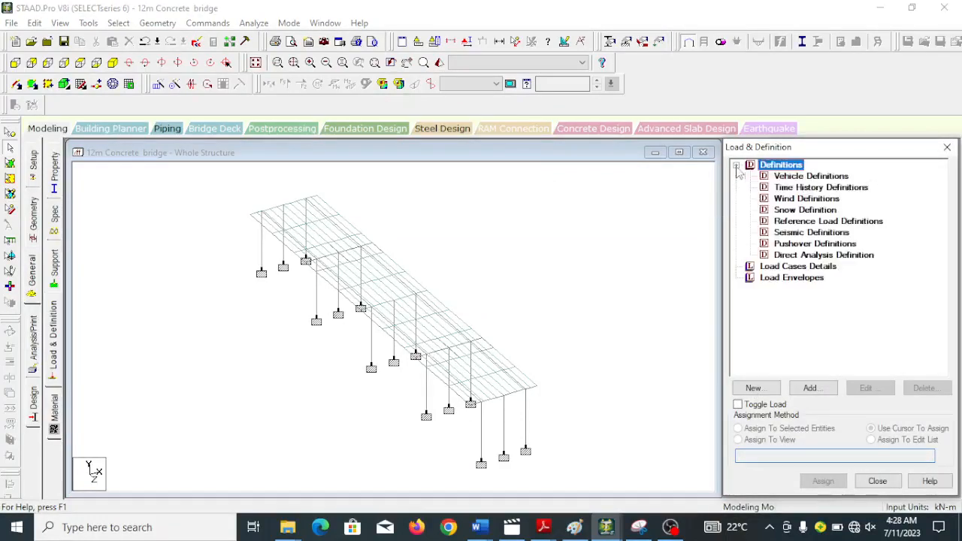
{"action": "left_click", "coordinate": [803, 177]}
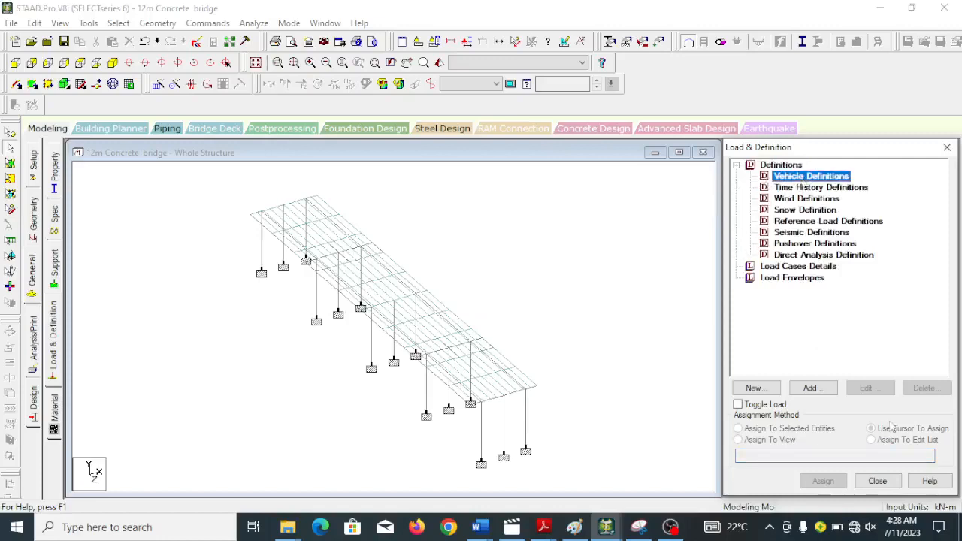
{"action": "left_click", "coordinate": [810, 388]}
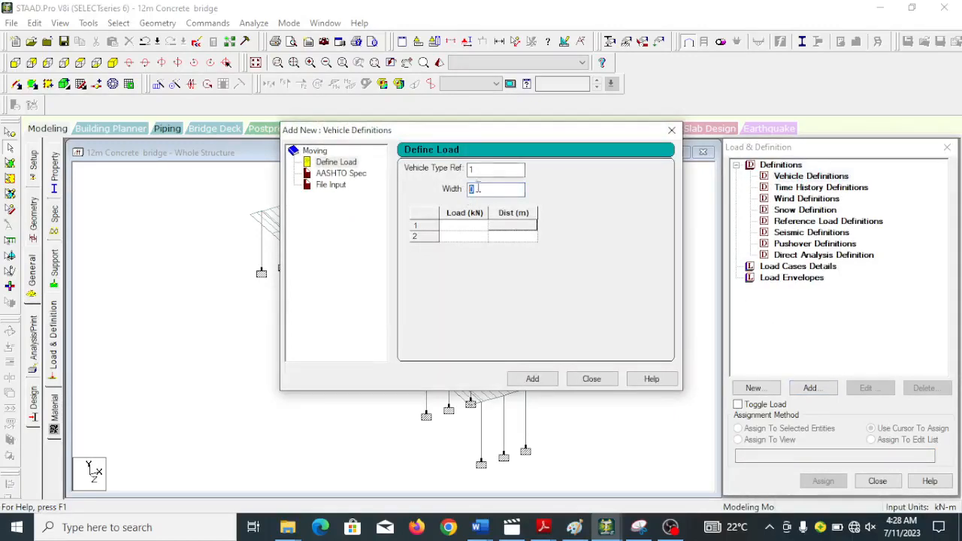
{"action": "type", "text": "2"}
{"action": "left_click", "coordinate": [471, 228]}
{"action": "type", "text": "300"}
{"action": "left_click", "coordinate": [482, 237]}
{"action": "type", "text": "3"}
{"action": "left_click", "coordinate": [530, 237]}
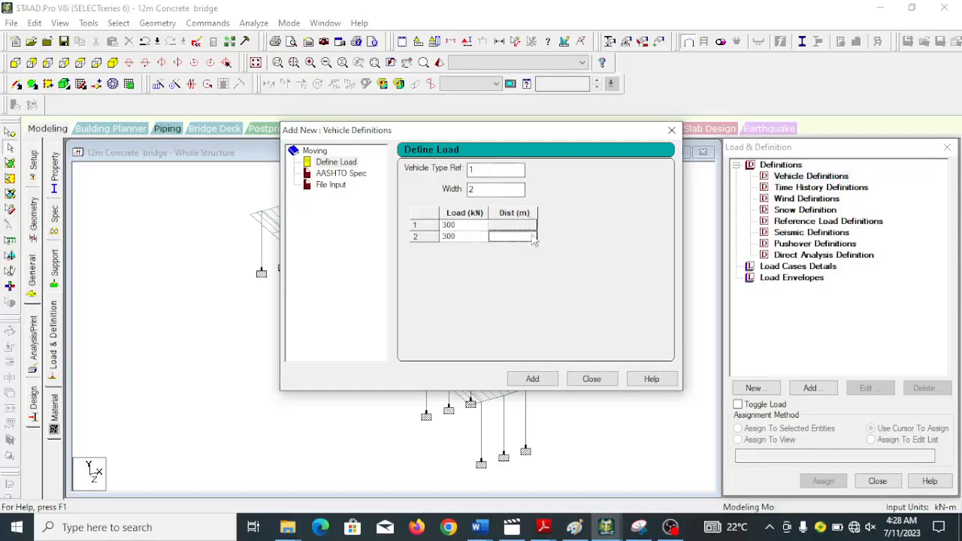
{"action": "type", "text": "2"}
{"action": "key", "text": "Tab"}
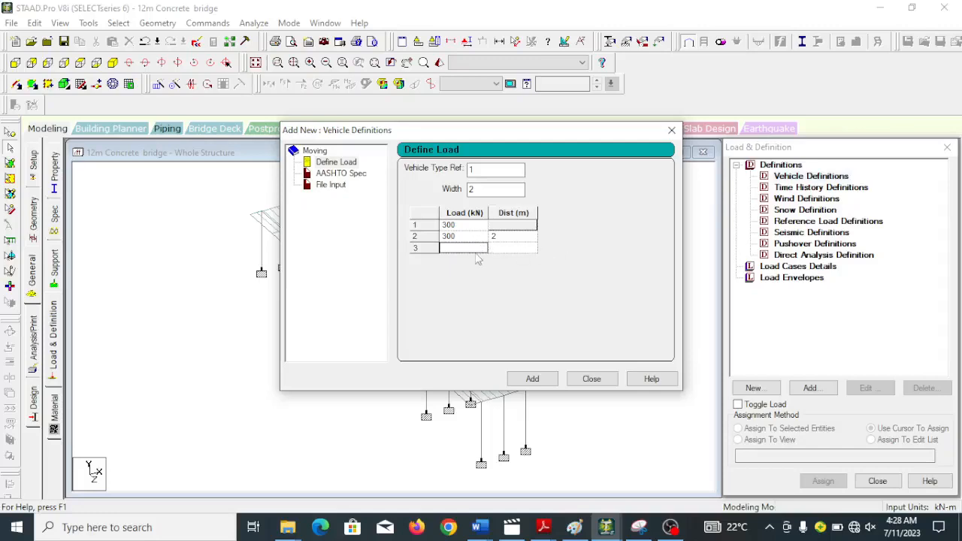
Give vehicle type 1 two further 200 kN axle loads at distances of 1 m and 2 m, and add the definition.
{"action": "type", "text": "200"}
{"action": "left_click", "coordinate": [511, 250]}
{"action": "type", "text": "1"}
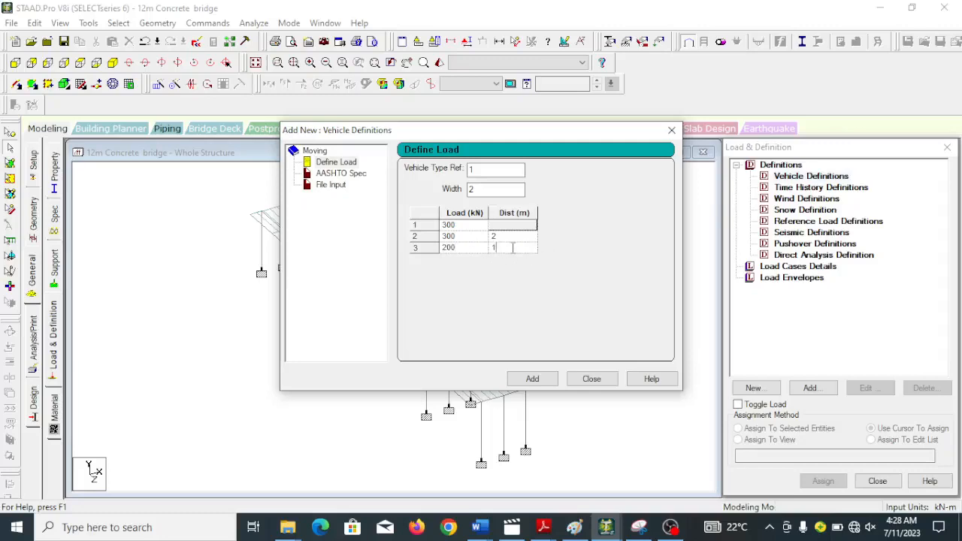
{"action": "key", "text": "Tab"}
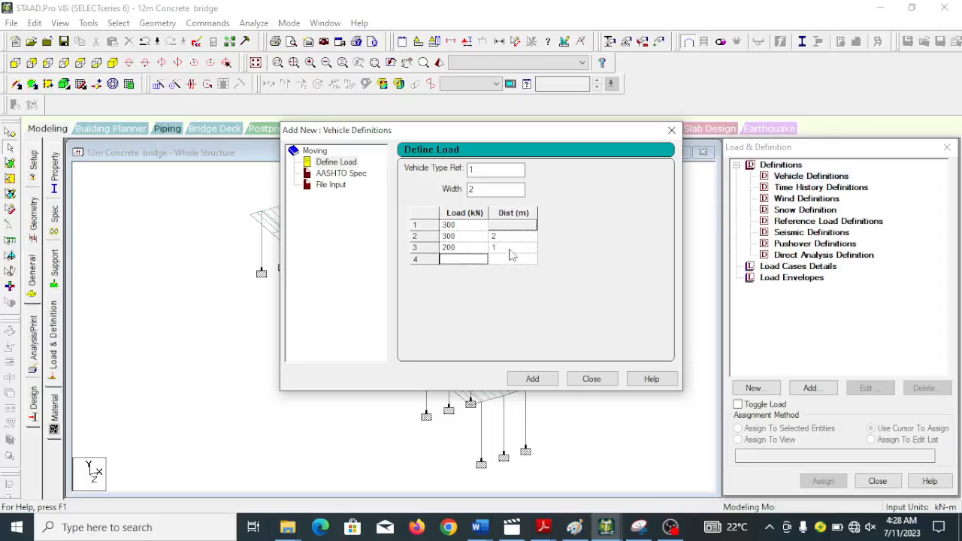
{"action": "type", "text": "2"}
{"action": "key", "text": "Tab"}
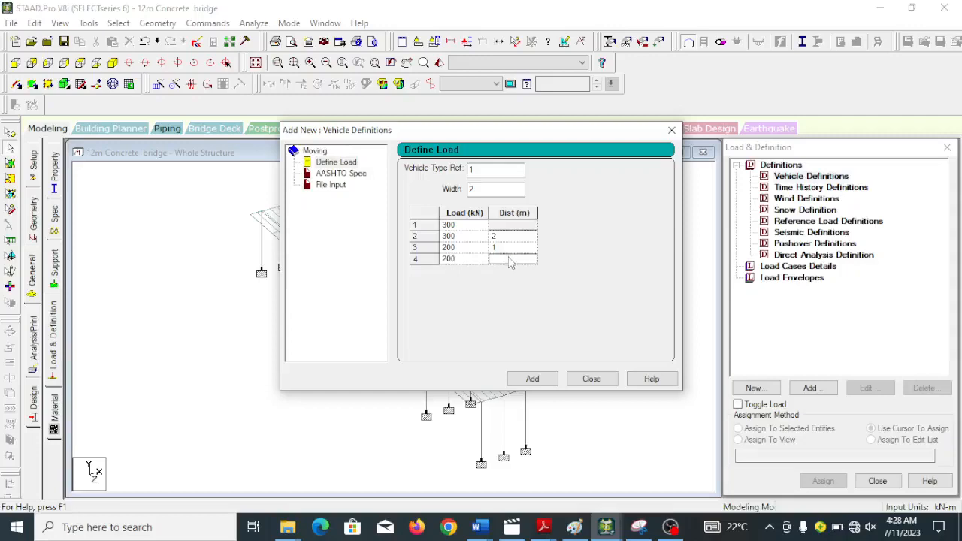
{"action": "left_click", "coordinate": [530, 378]}
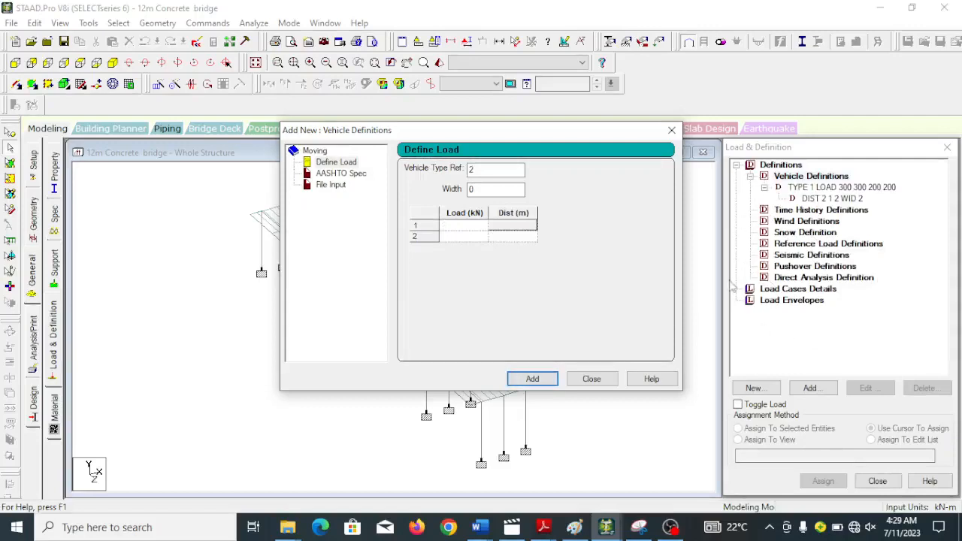
Add primary load case 1 with the Dead loading type and the title DL.
{"action": "left_click", "coordinate": [770, 295]}
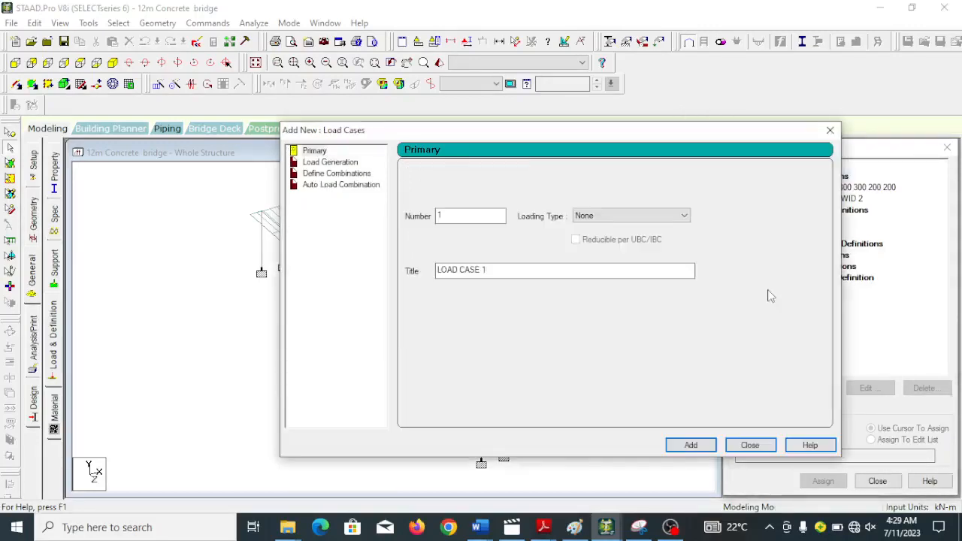
{"action": "left_click", "coordinate": [635, 218]}
{"action": "left_click", "coordinate": [600, 229]}
{"action": "left_click_drag", "start_coordinate": [505, 269], "coordinate": [442, 270]}
{"action": "type", "text": "DL"}
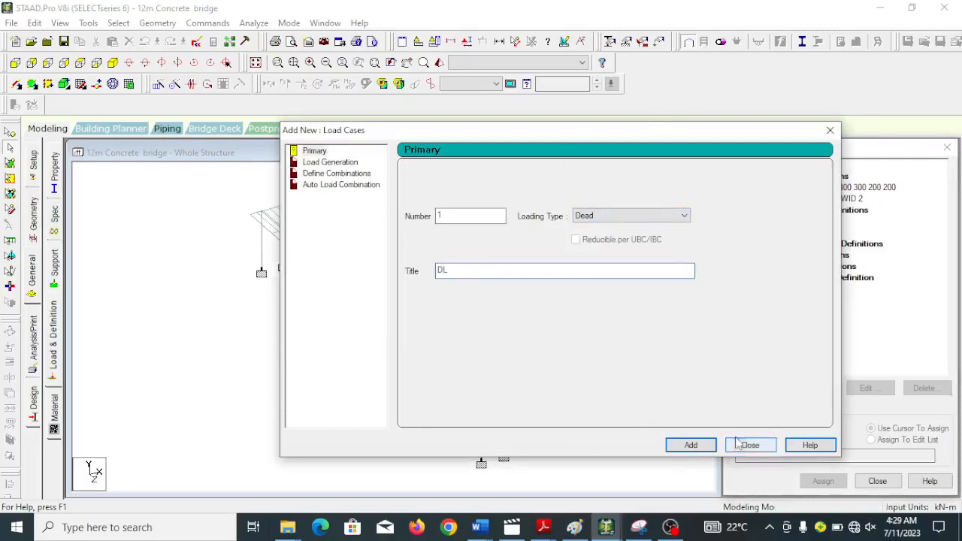
{"action": "left_click", "coordinate": [690, 445]}
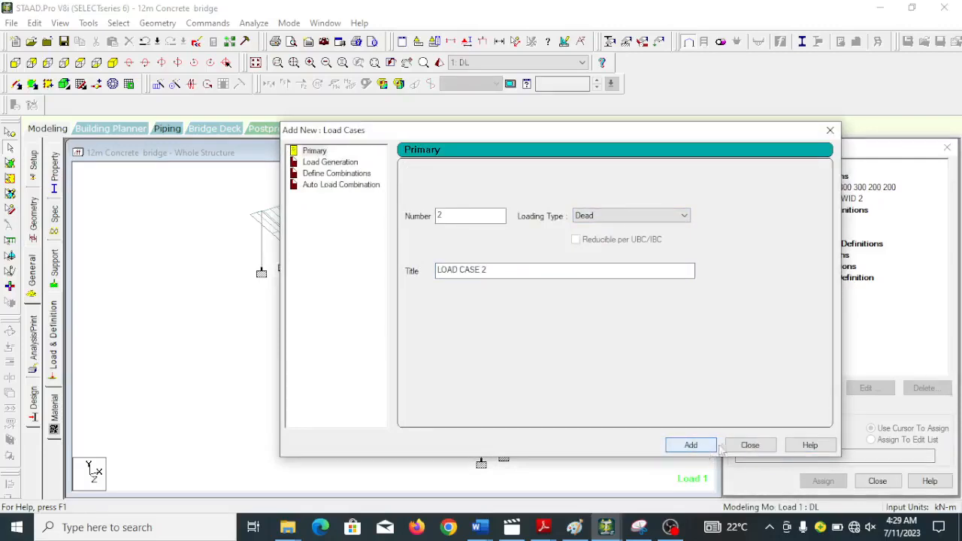
Add primary load case 2 with the Live loading type and the title LL.
{"action": "left_click", "coordinate": [670, 215]}
{"action": "left_click", "coordinate": [621, 238]}
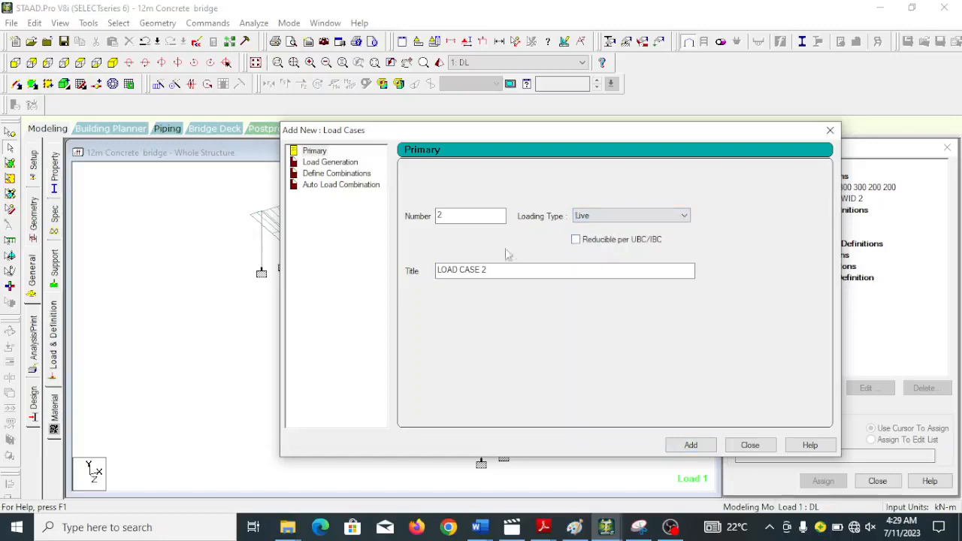
{"action": "left_click_drag", "start_coordinate": [488, 270], "coordinate": [419, 270]}
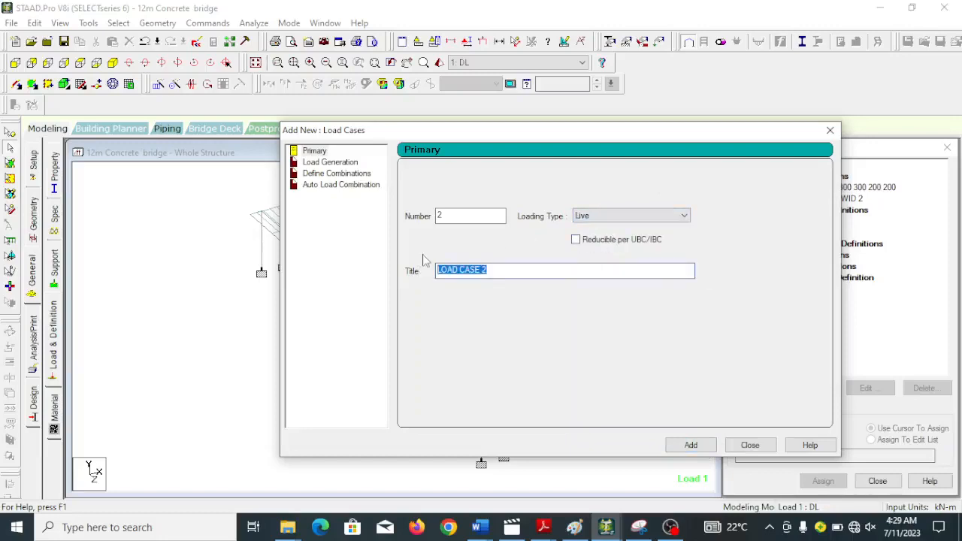
{"action": "type", "text": "LL"}
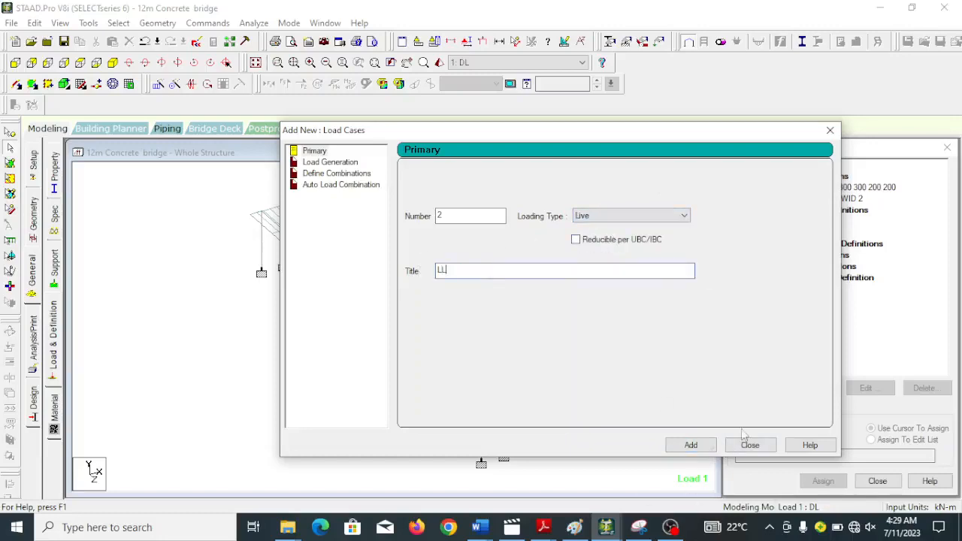
{"action": "left_click", "coordinate": [704, 447]}
Add primary load case 3 with the Temperature loading type and the title TEMP.
{"action": "left_click", "coordinate": [682, 221]}
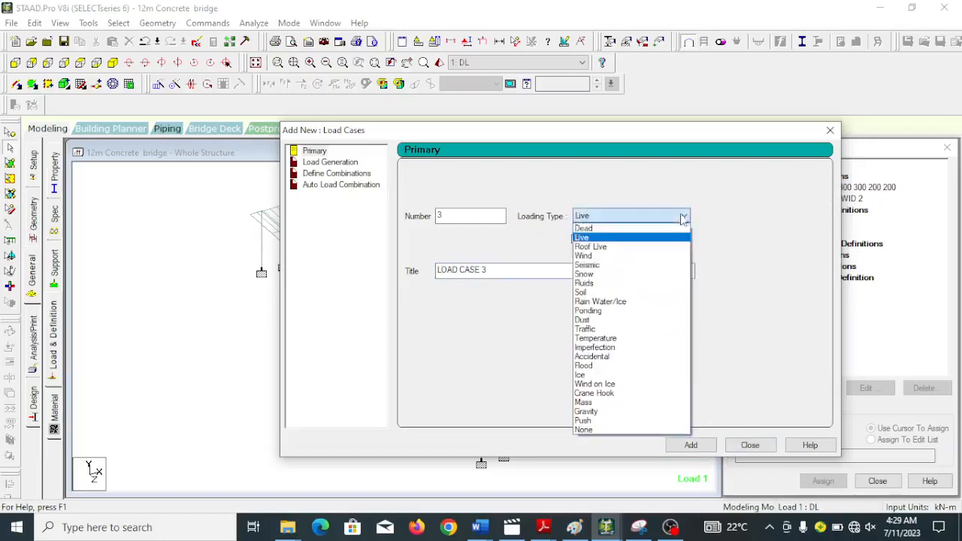
{"action": "left_click", "coordinate": [652, 339]}
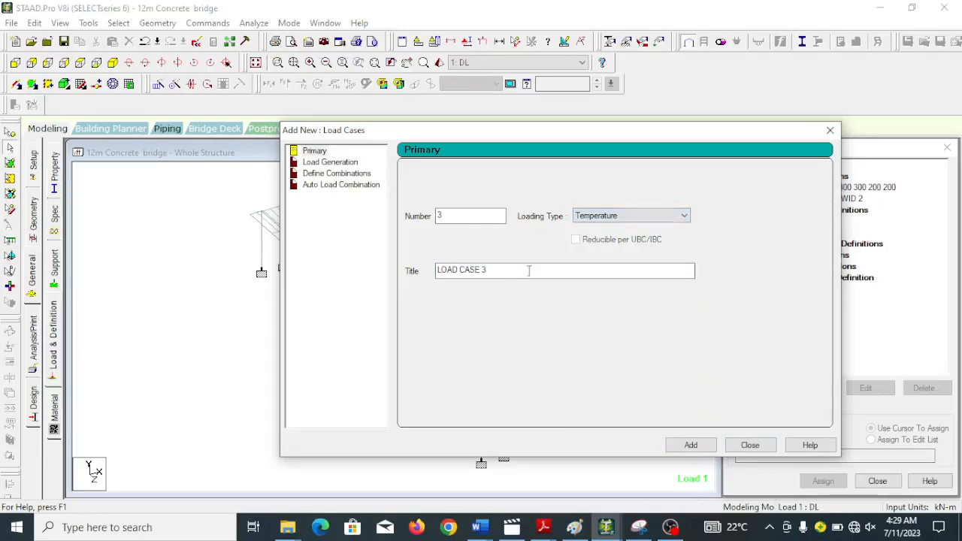
{"action": "left_click_drag", "start_coordinate": [488, 269], "coordinate": [426, 269]}
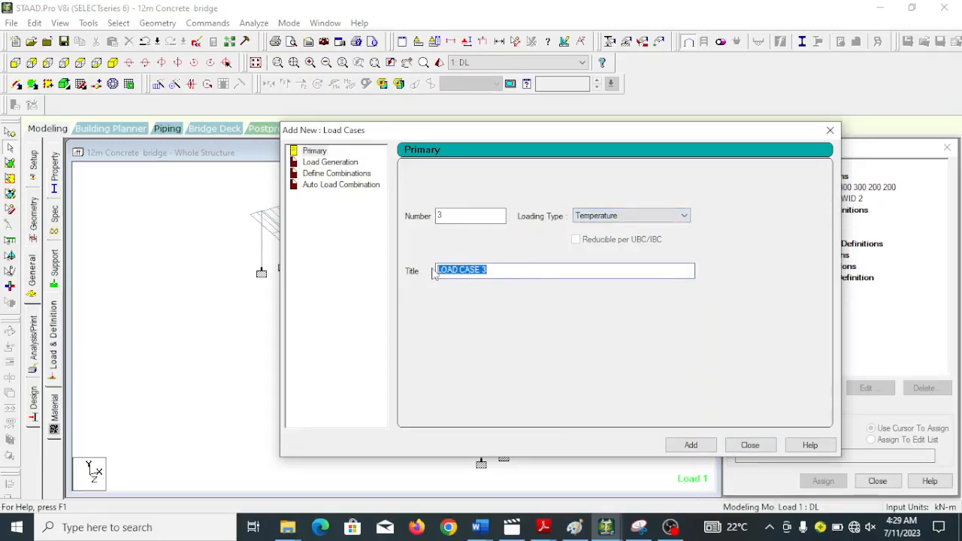
{"action": "type", "text": "TEMP"}
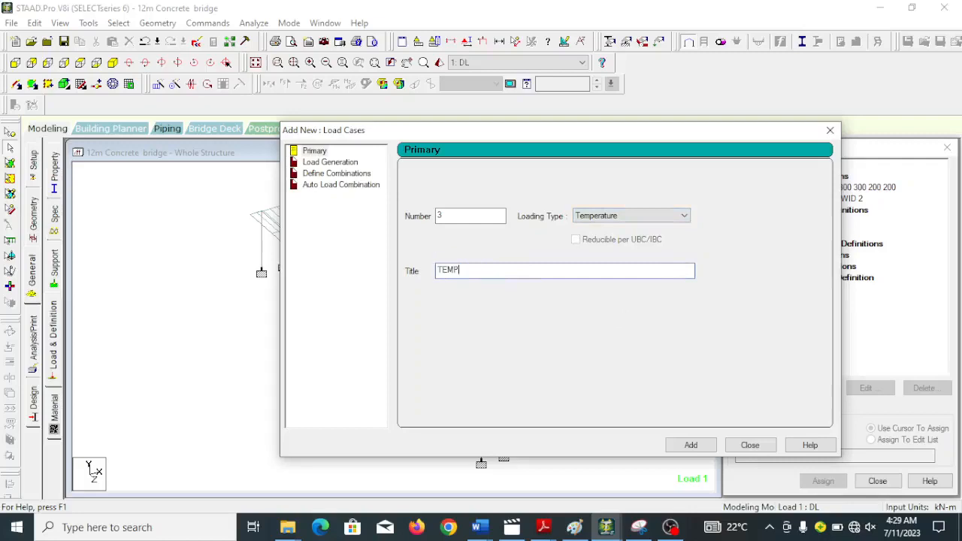
{"action": "left_click", "coordinate": [685, 445]}
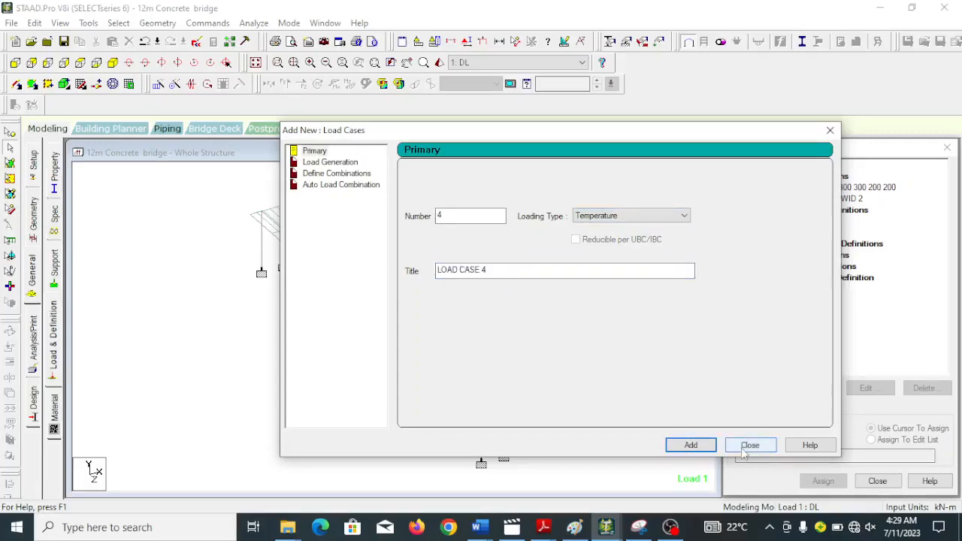
Save the modified structure and add a load generation case with one generated load and no predefined load.
{"action": "left_click", "coordinate": [343, 163]}
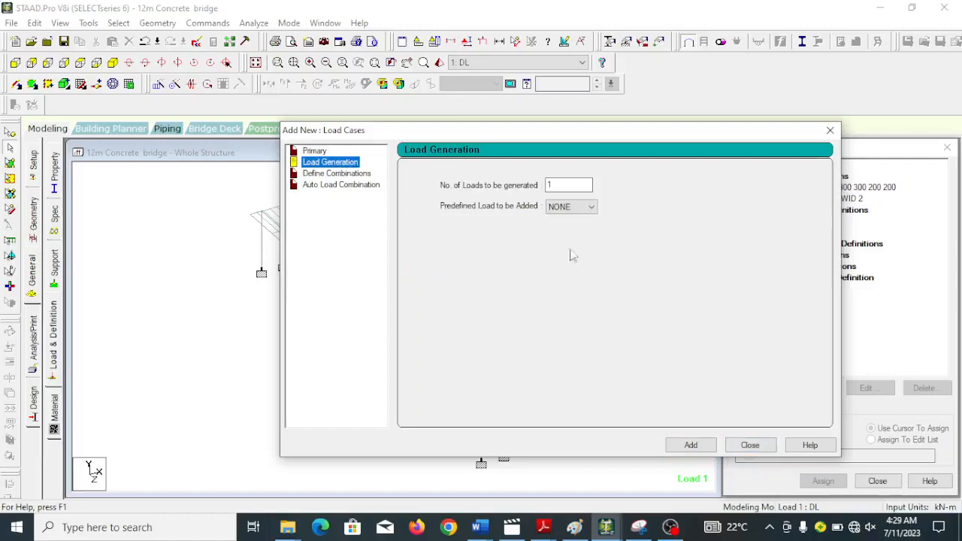
{"action": "left_click", "coordinate": [559, 327]}
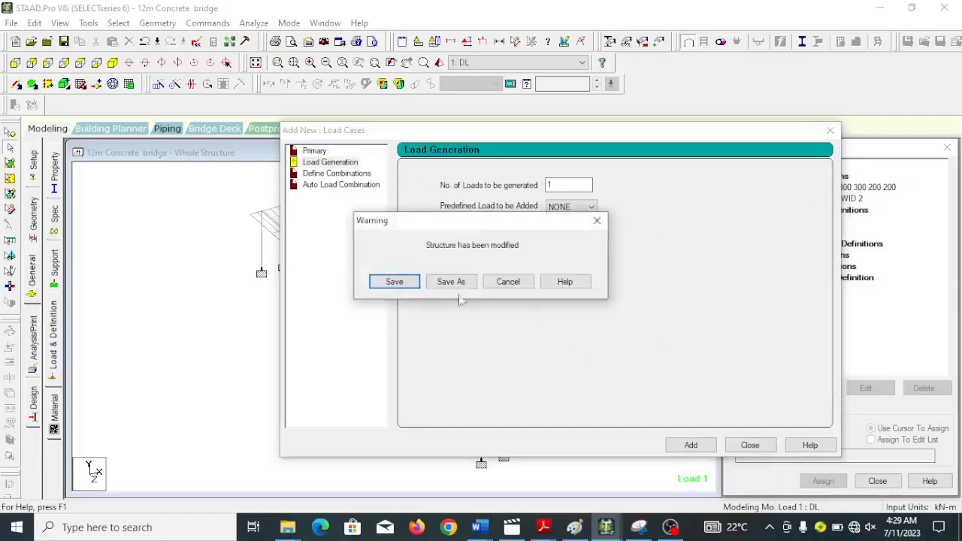
{"action": "left_click", "coordinate": [404, 283]}
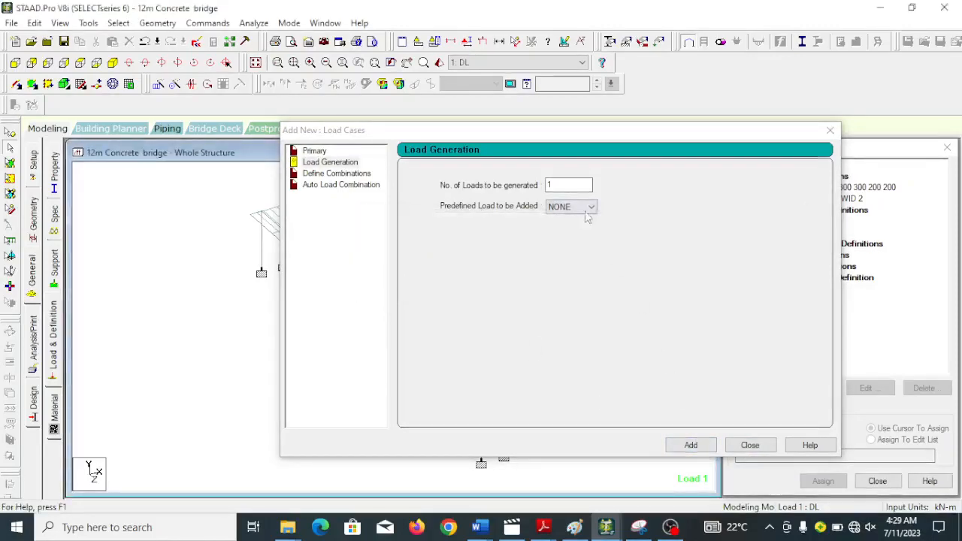
{"action": "left_click", "coordinate": [690, 444]}
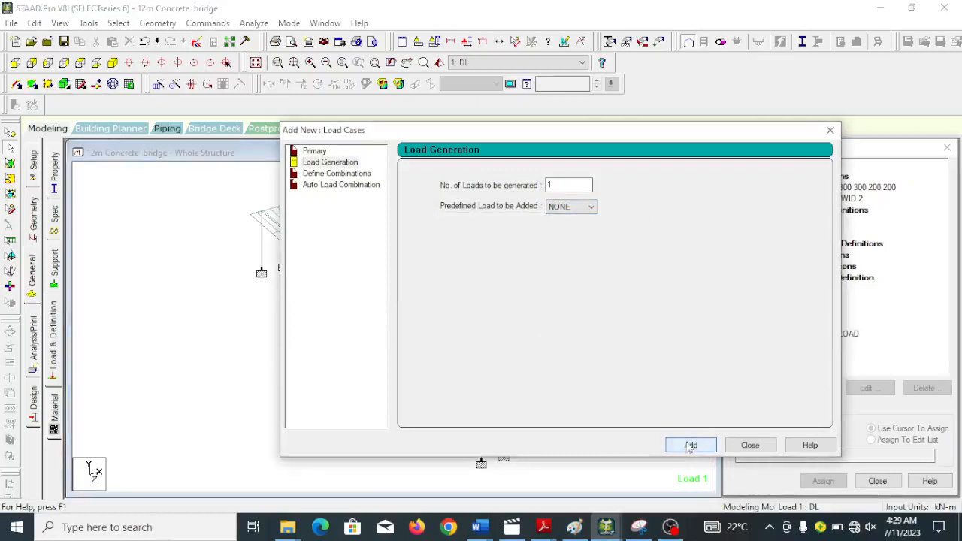
{"action": "left_click", "coordinate": [750, 445]}
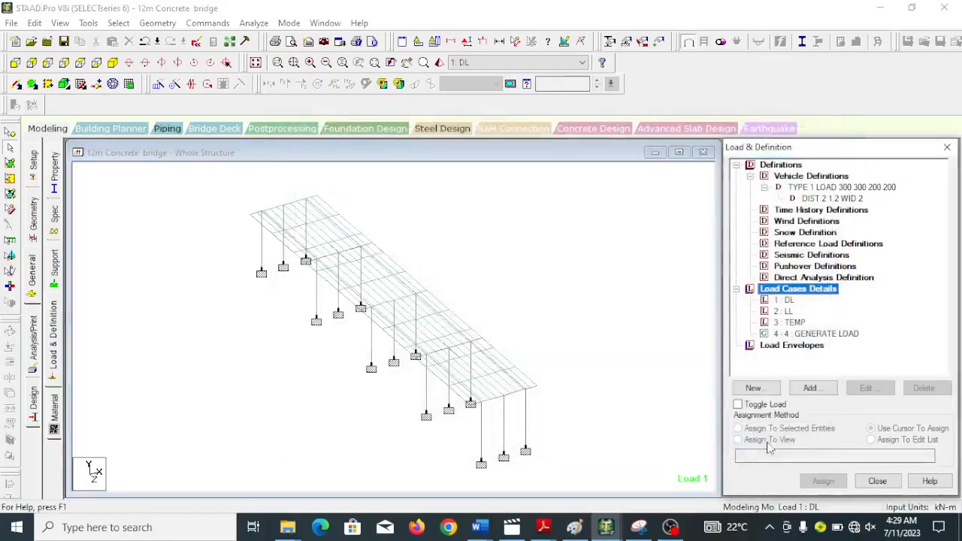
Add a selfweight load in the Y direction with factor -1 to the DL load case.
{"action": "left_click", "coordinate": [788, 300]}
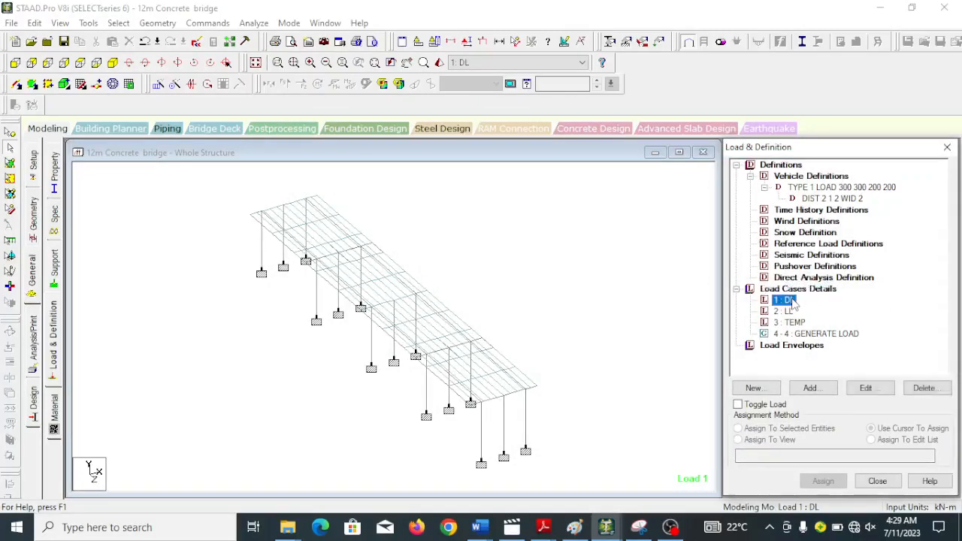
{"action": "left_click", "coordinate": [809, 388]}
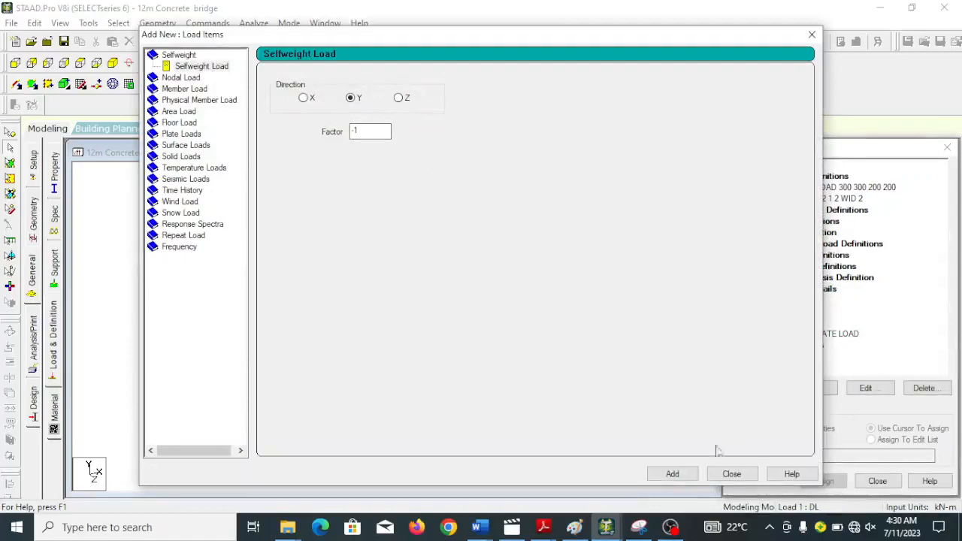
{"action": "left_click", "coordinate": [676, 477]}
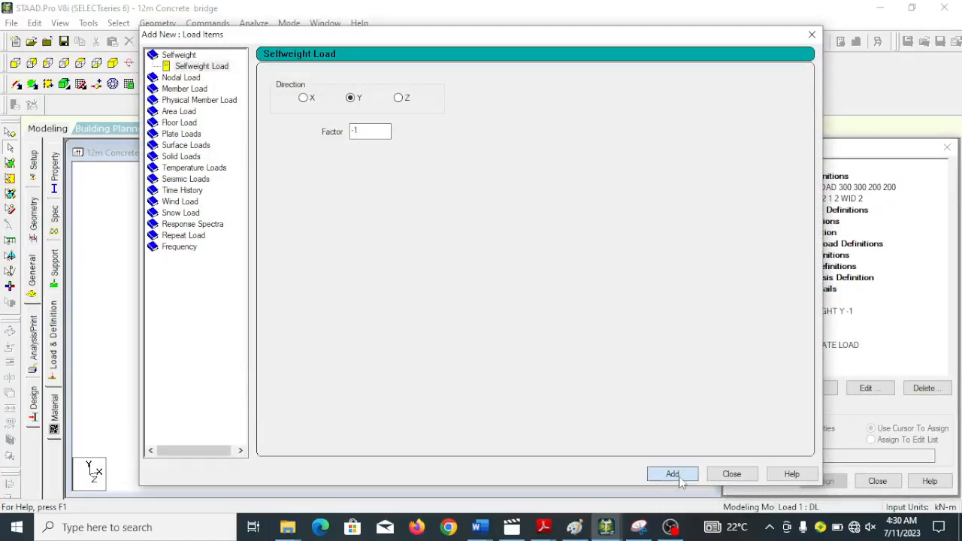
{"action": "left_click", "coordinate": [732, 474]}
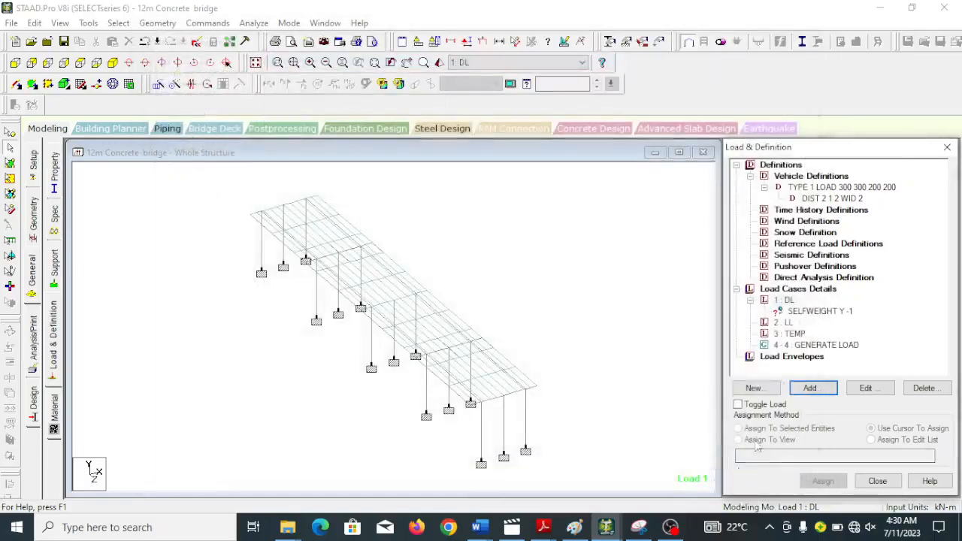
Add a full-plate pressure load of -9 kN/m2 in the local Y direction to the LL load case.
{"action": "left_click", "coordinate": [783, 321]}
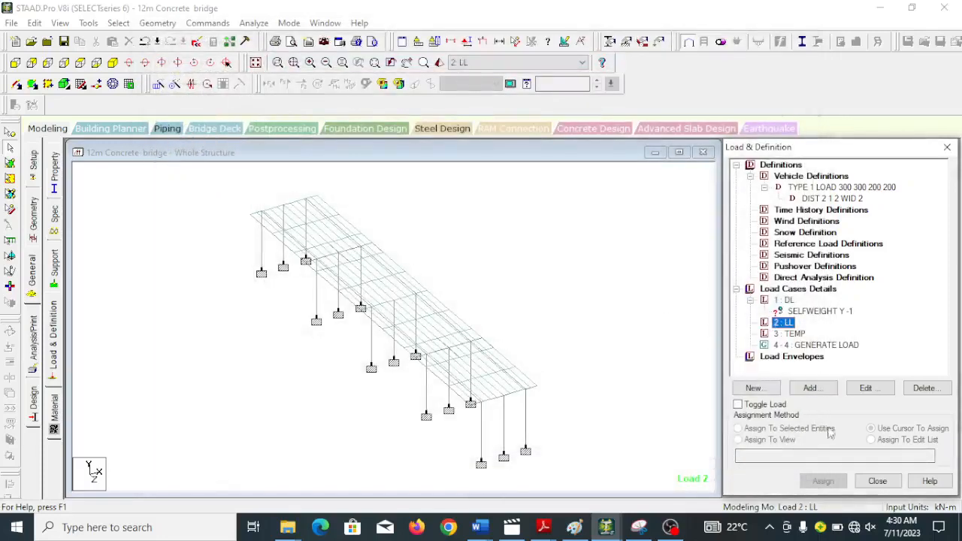
{"action": "left_click", "coordinate": [810, 388]}
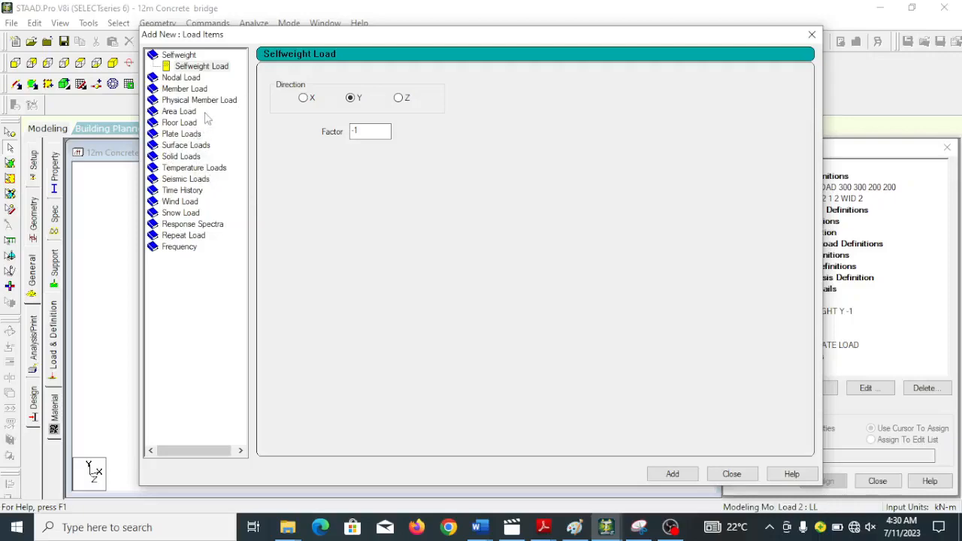
{"action": "left_click", "coordinate": [183, 134]}
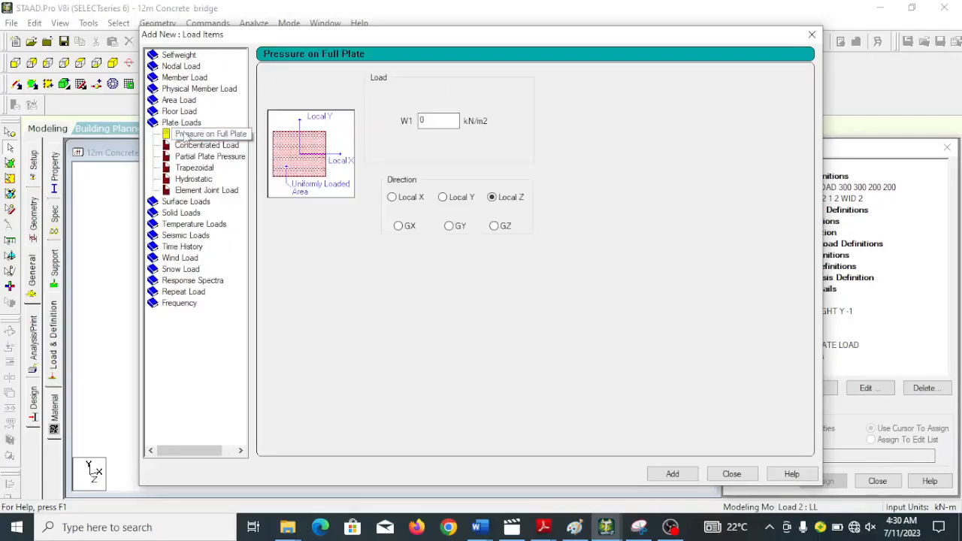
{"action": "double_click", "coordinate": [422, 120]}
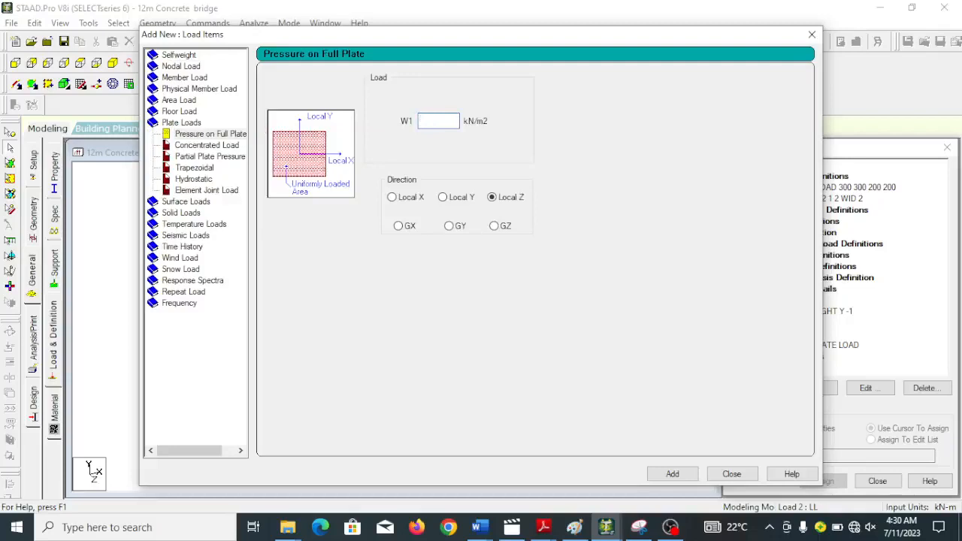
{"action": "type", "text": "-9"}
{"action": "left_click", "coordinate": [445, 201]}
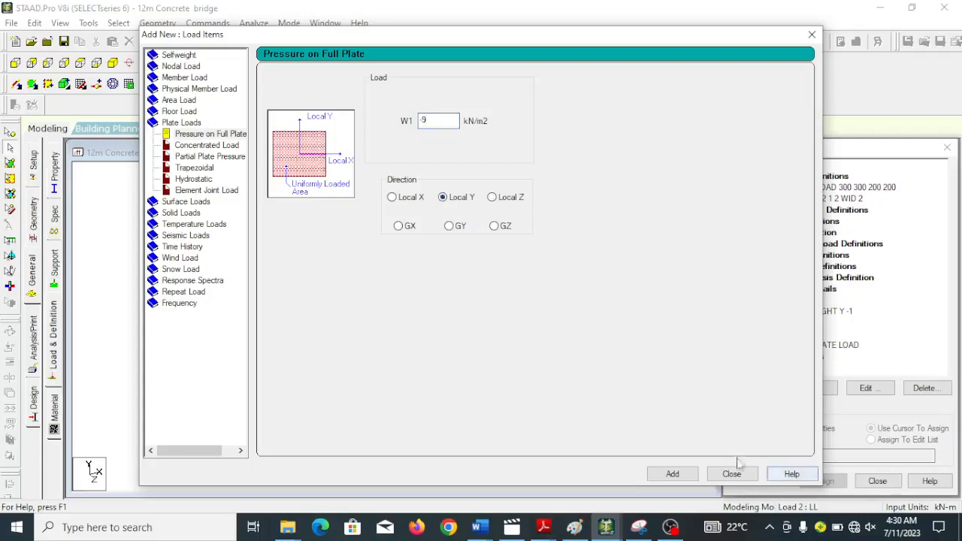
{"action": "left_click", "coordinate": [674, 474]}
{"action": "left_click", "coordinate": [733, 475]}
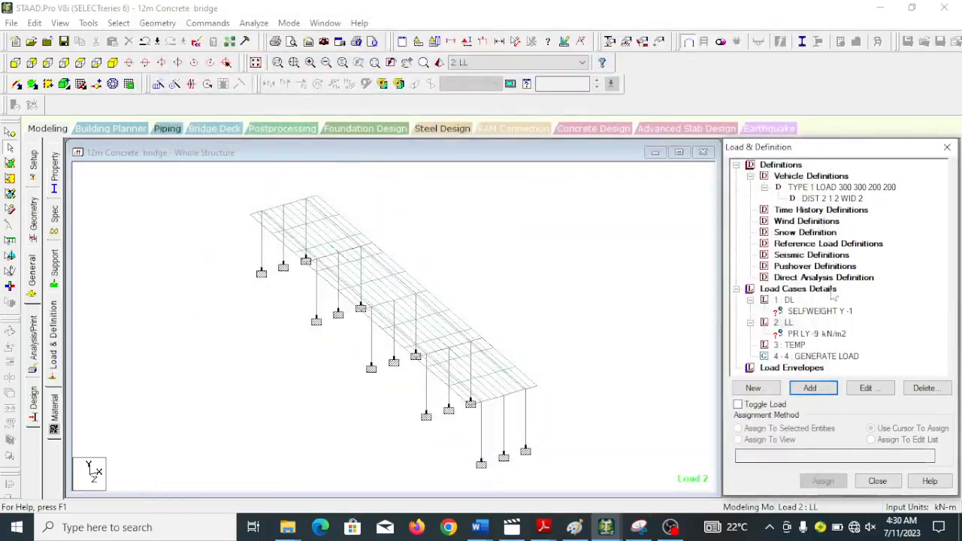
Add a temperature load to the TEMP case with an axial elongation change of 15 and a top-to-bottom differential of 8.
{"action": "left_click", "coordinate": [794, 345]}
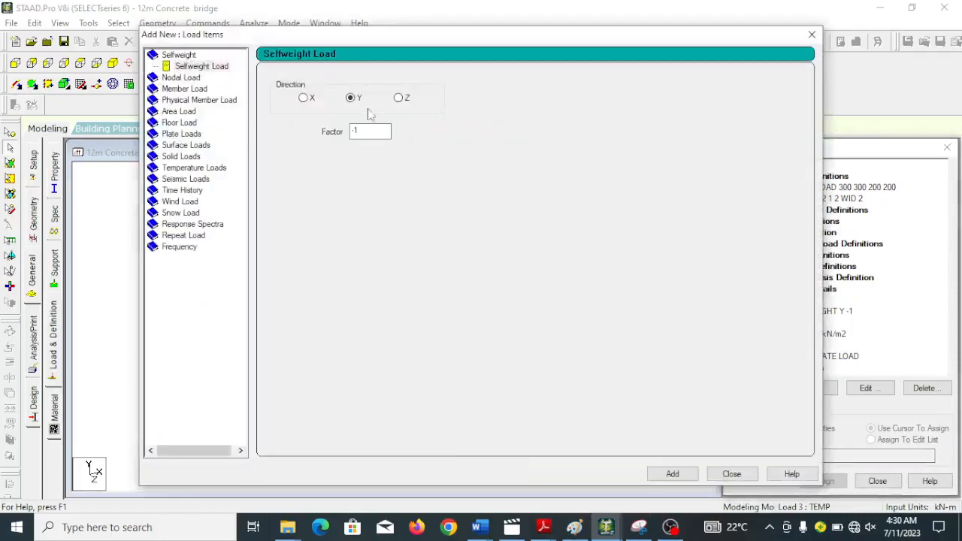
{"action": "left_click", "coordinate": [191, 169]}
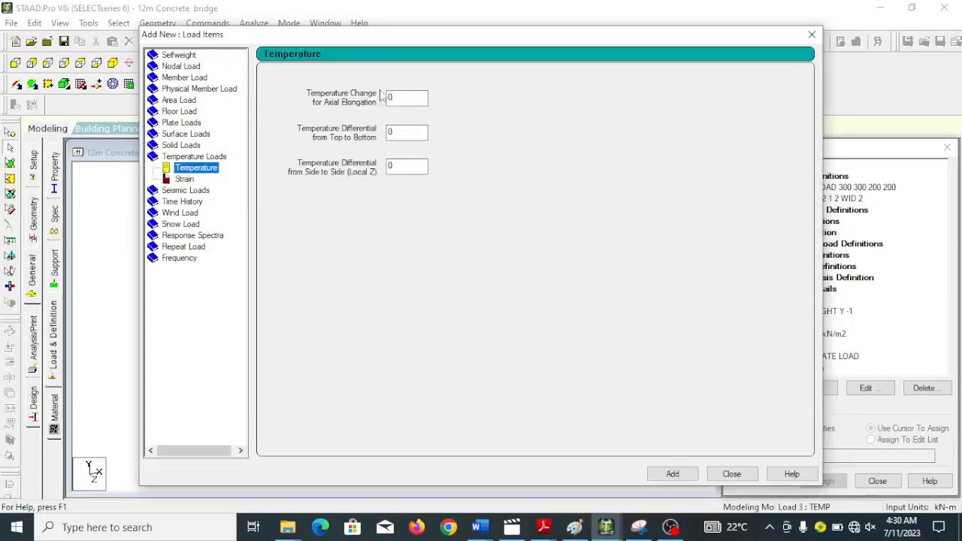
{"action": "left_click_drag", "start_coordinate": [395, 98], "coordinate": [379, 95]}
{"action": "type", "text": "1"}
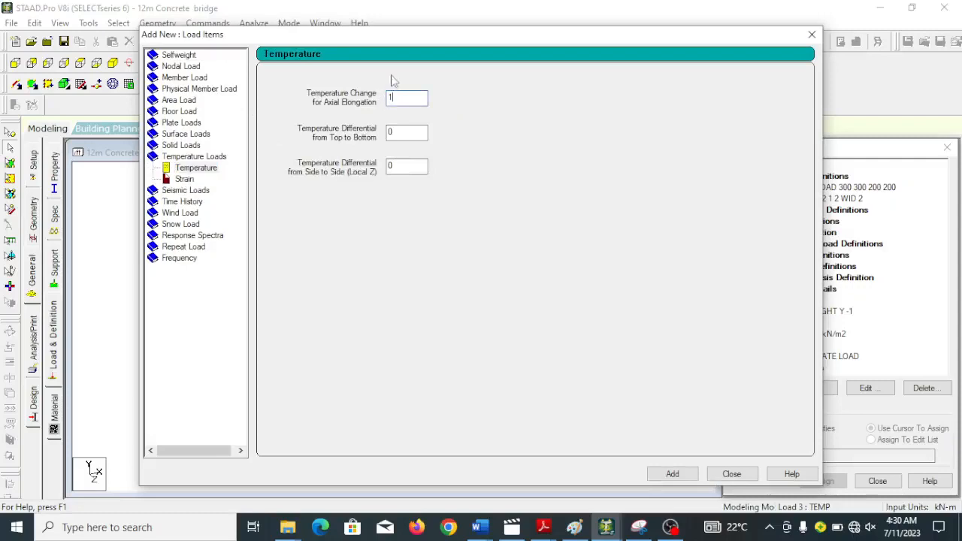
{"action": "type", "text": "5"}
{"action": "left_click_drag", "start_coordinate": [391, 133], "coordinate": [374, 142]}
{"action": "left_click", "coordinate": [680, 476]}
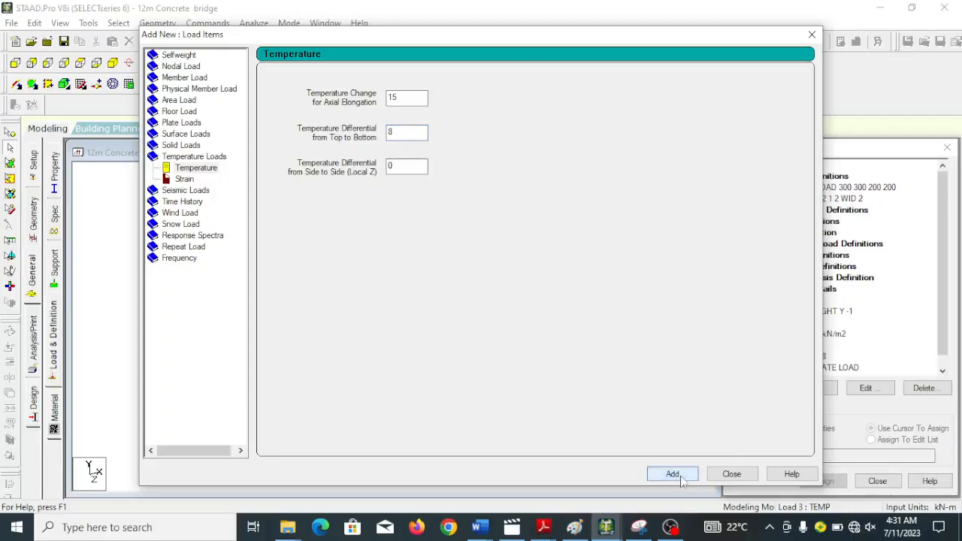
{"action": "left_click", "coordinate": [732, 474]}
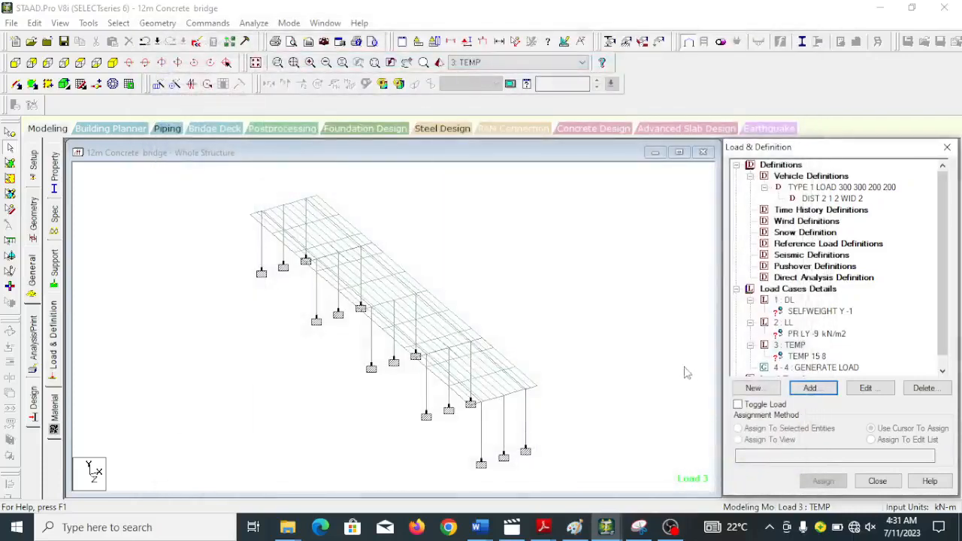
Add vehicle type 1 to the generated load case, starting at x 6 m, y 6 m, z 0, with a z increment of 2.
{"action": "scroll", "coordinate": [871, 349], "scroll_direction": "down", "scroll_amount": 1}
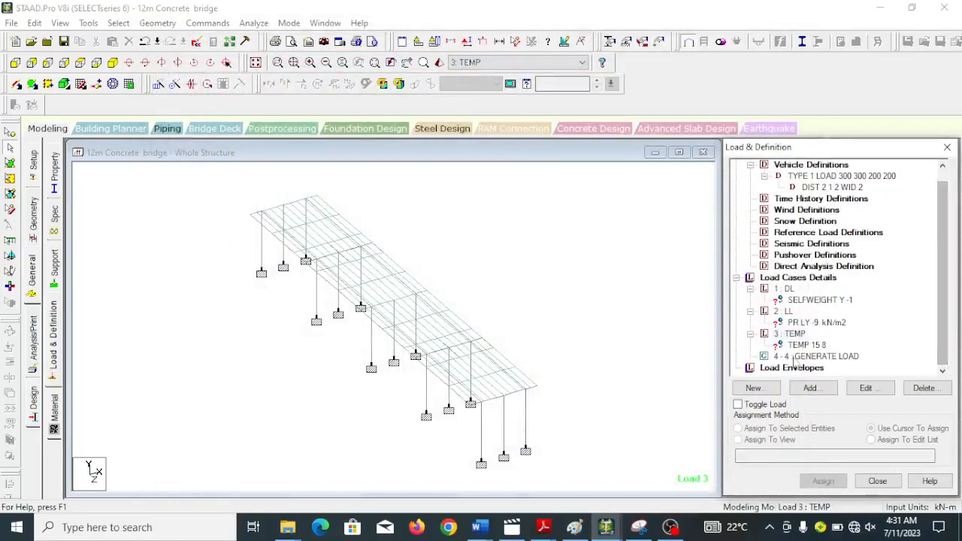
{"action": "left_click", "coordinate": [794, 357]}
{"action": "left_click", "coordinate": [809, 388]}
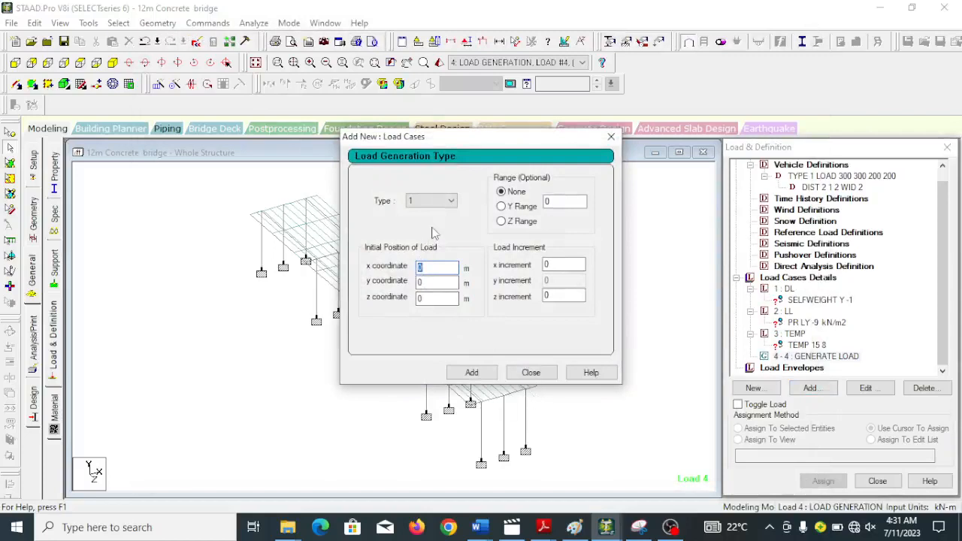
{"action": "type", "text": "6"}
{"action": "key", "text": "Tab"}
{"action": "type", "text": "6"}
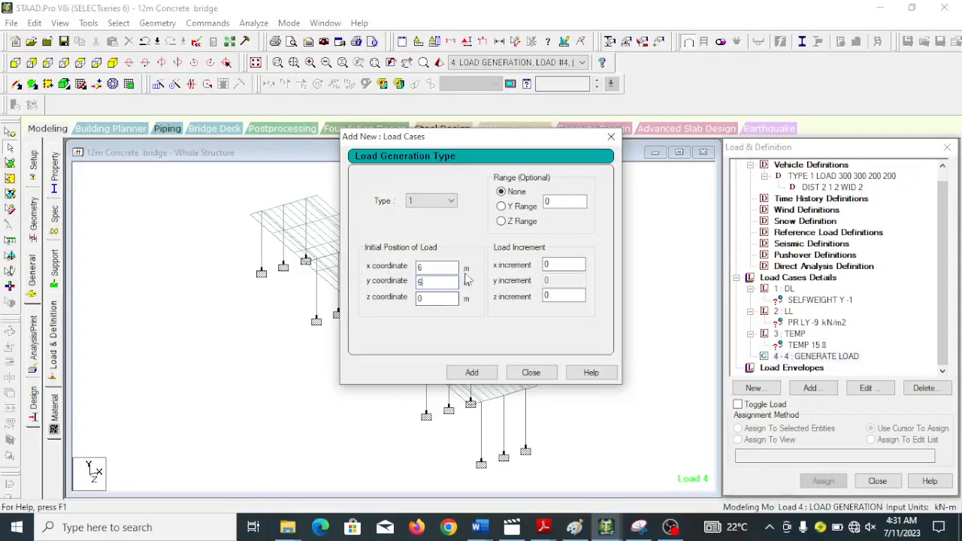
{"action": "double_click", "coordinate": [553, 298]}
{"action": "left_click", "coordinate": [472, 373]}
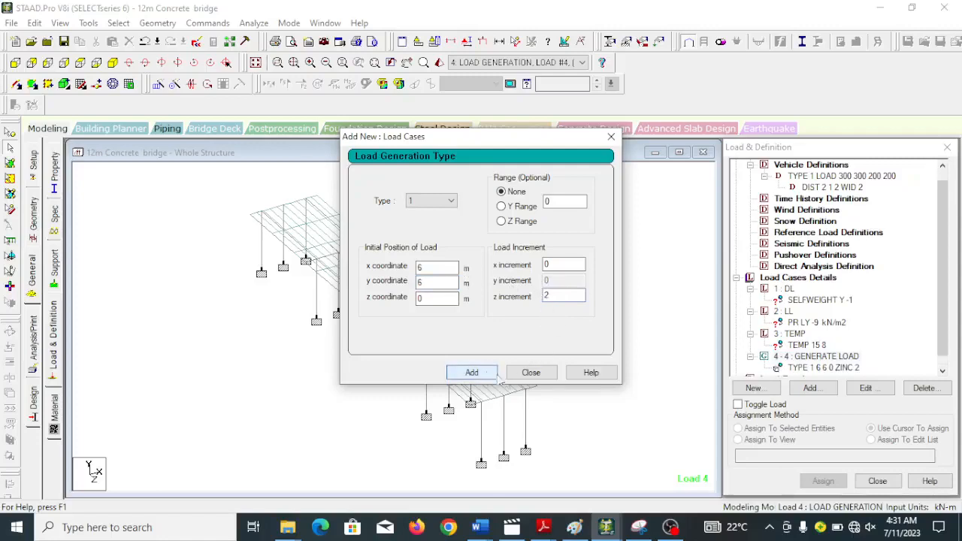
{"action": "left_click", "coordinate": [530, 372]}
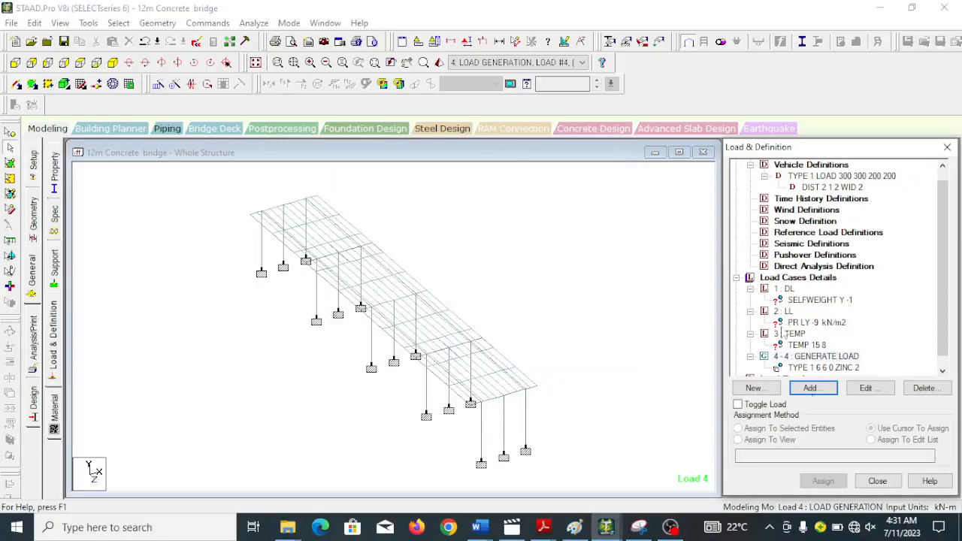
Assign the DL selfweight load to the whole structure using the Assign To View method.
{"action": "left_click", "coordinate": [801, 303]}
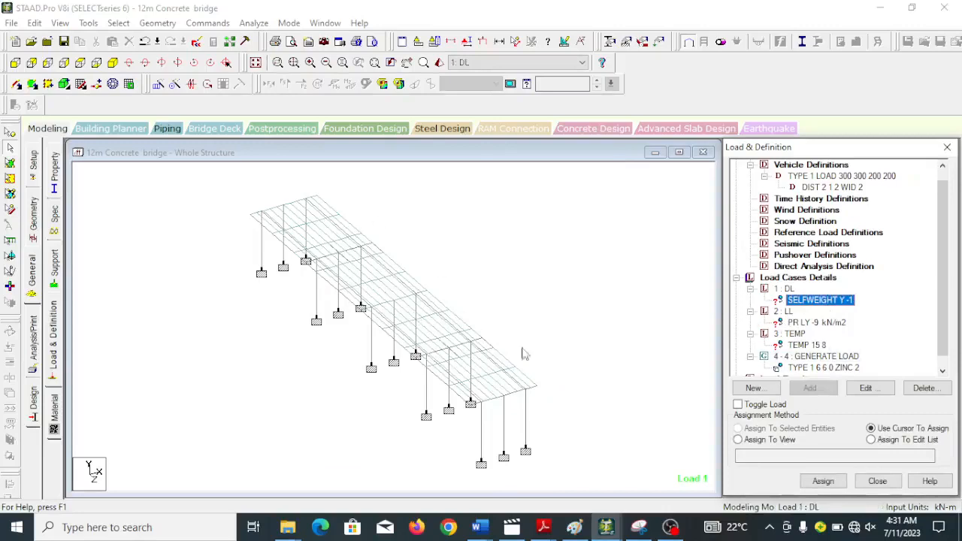
{"action": "left_click", "coordinate": [738, 439]}
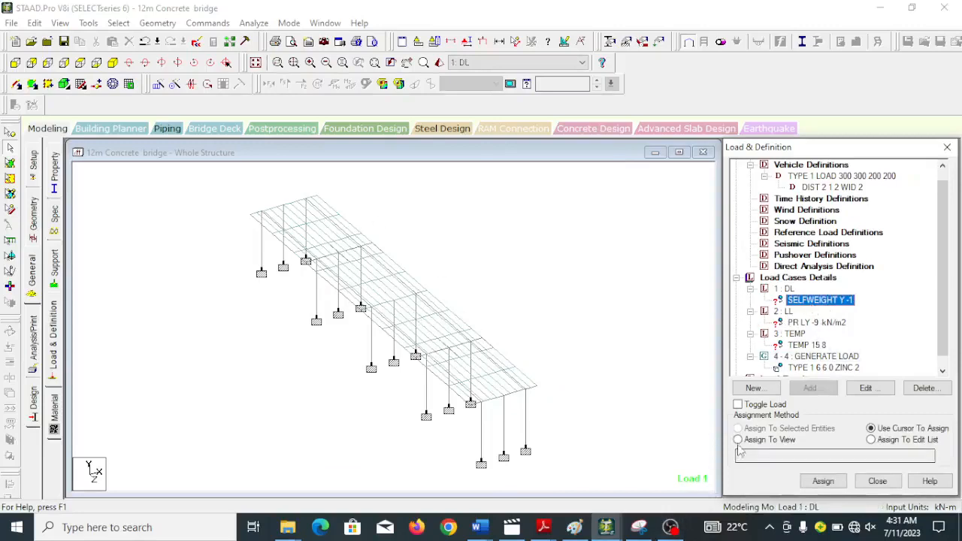
{"action": "left_click", "coordinate": [813, 300]}
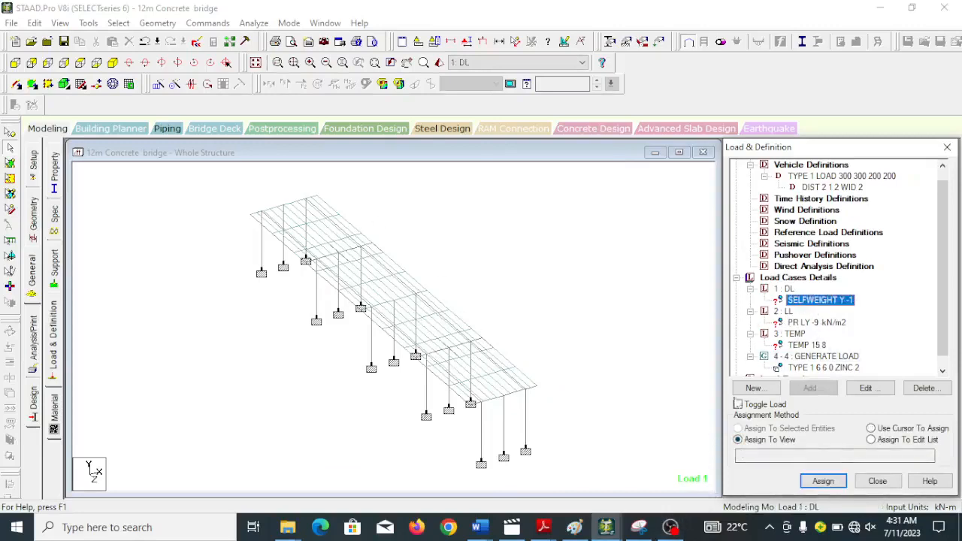
{"action": "left_click", "coordinate": [739, 444]}
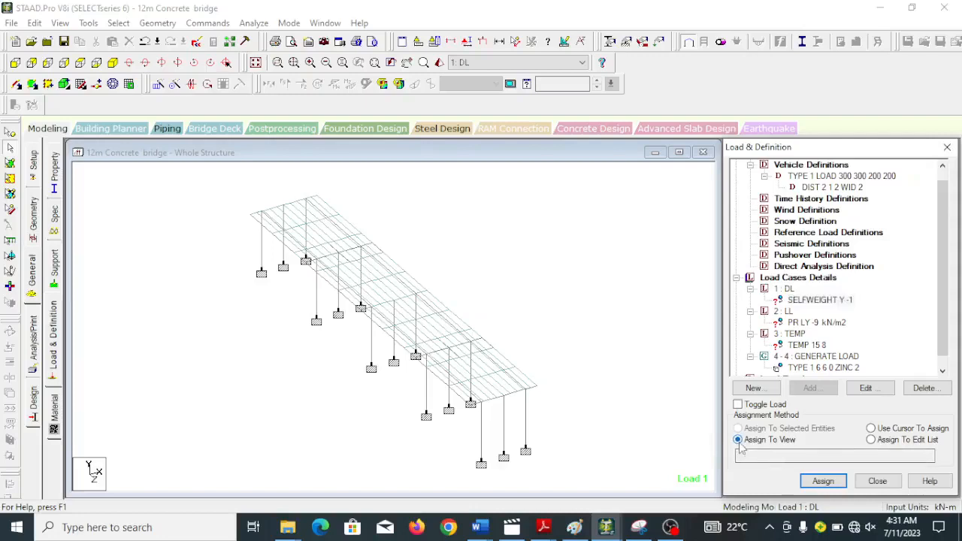
{"action": "left_click", "coordinate": [823, 481]}
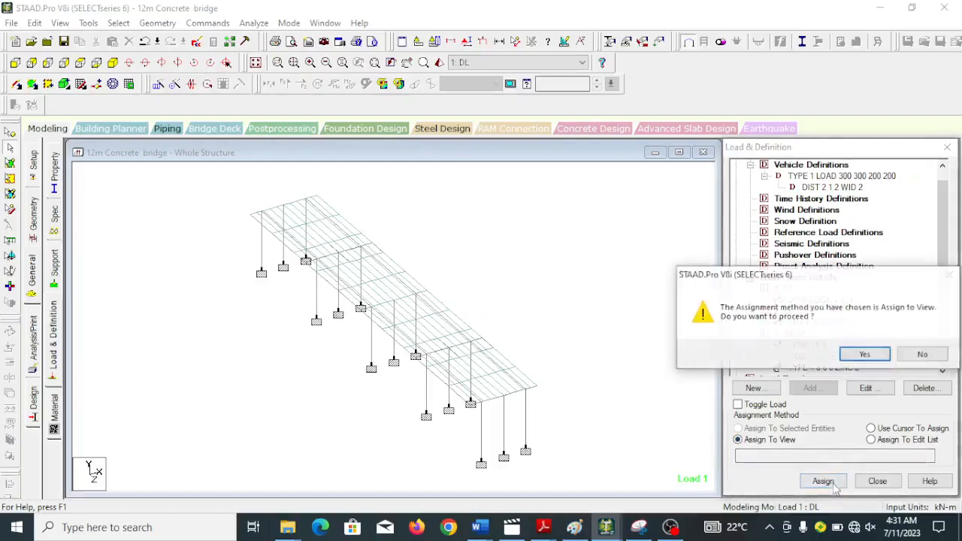
{"action": "left_click", "coordinate": [861, 354]}
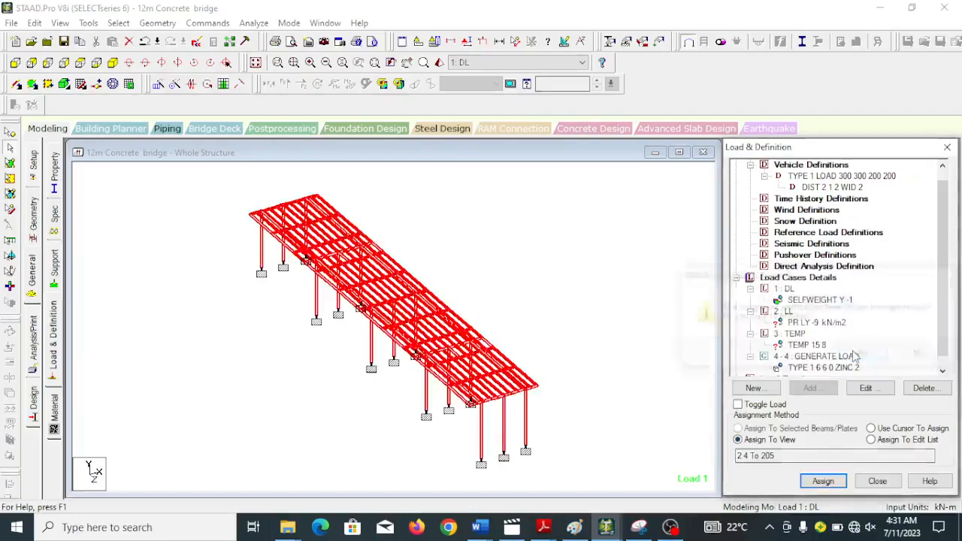
Select all the deck plates and assign the -9 kN/m2 LL pressure load to the selected plates.
{"action": "left_click", "coordinate": [810, 323]}
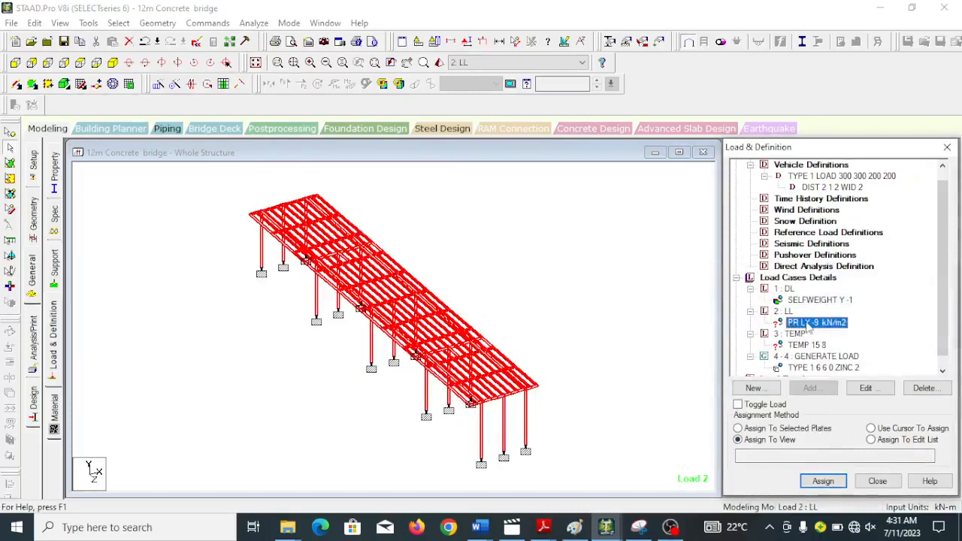
{"action": "left_click", "coordinate": [583, 344]}
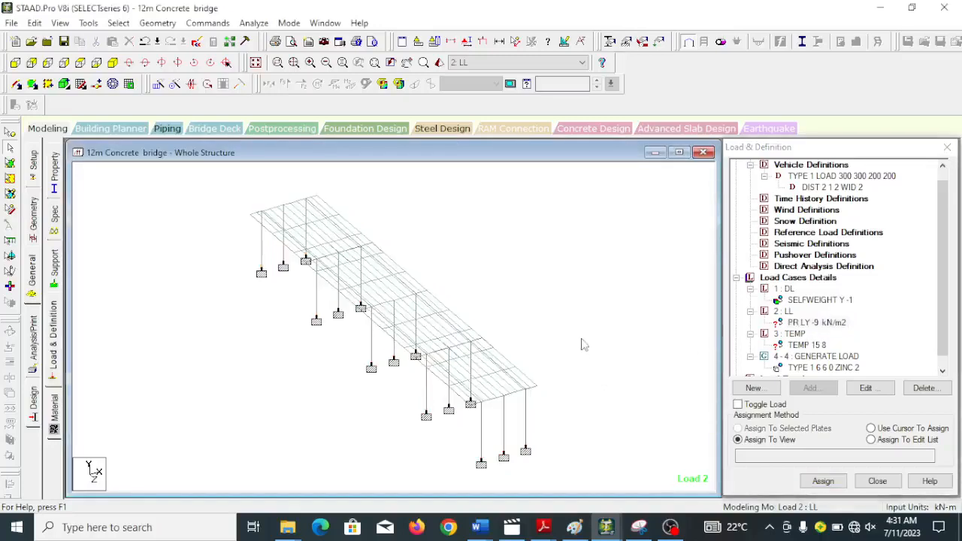
{"action": "left_click", "coordinate": [815, 324]}
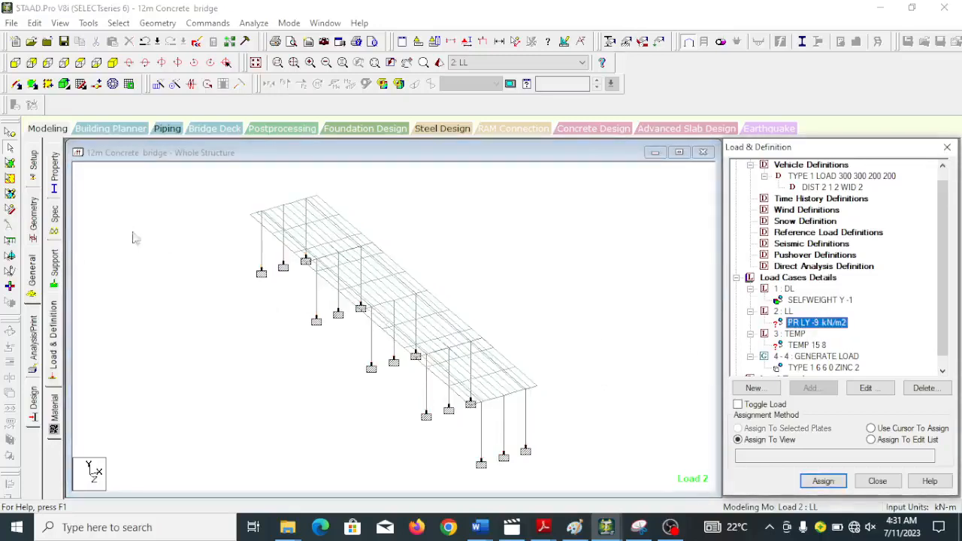
{"action": "left_click", "coordinate": [10, 163]}
{"action": "left_click_drag", "start_coordinate": [218, 184], "coordinate": [570, 419]}
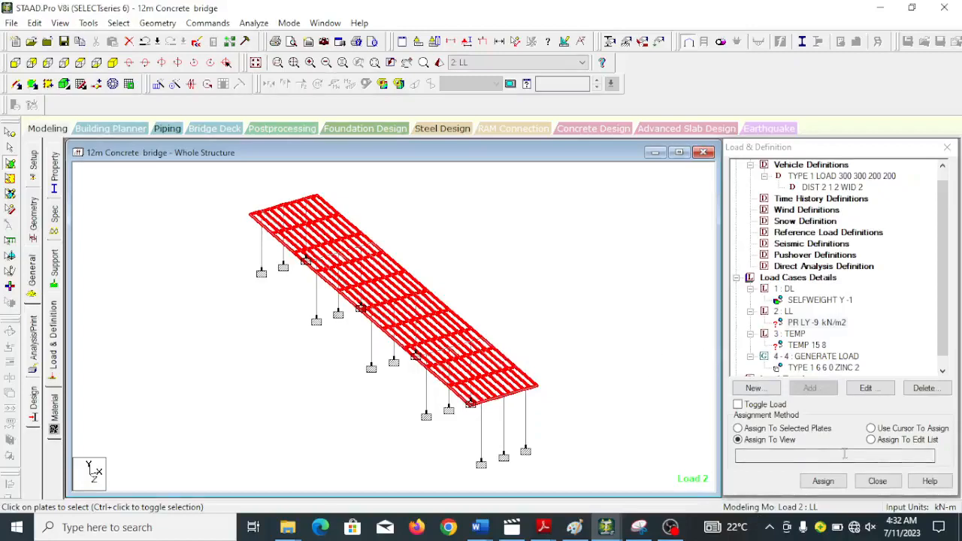
{"action": "left_click", "coordinate": [738, 428]}
{"action": "left_click", "coordinate": [822, 481]}
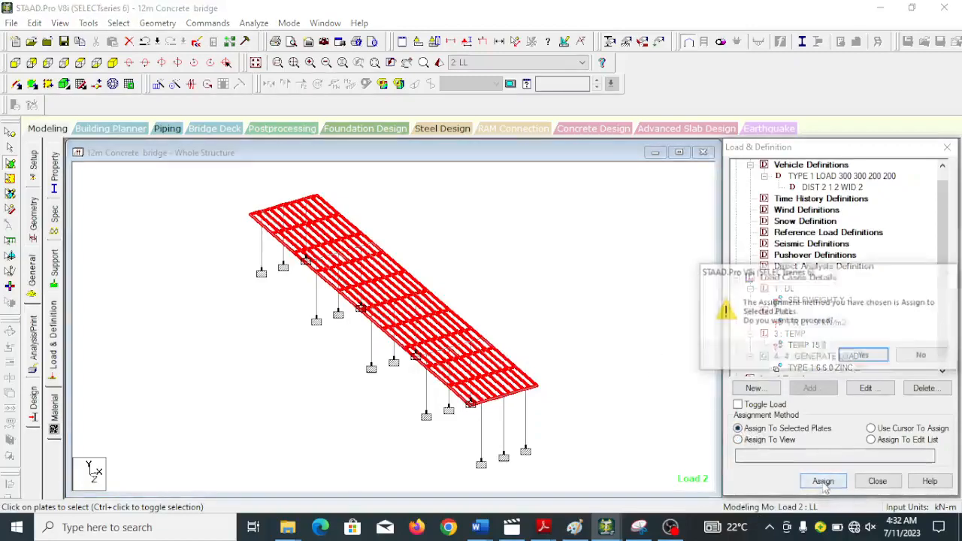
{"action": "left_click", "coordinate": [863, 356]}
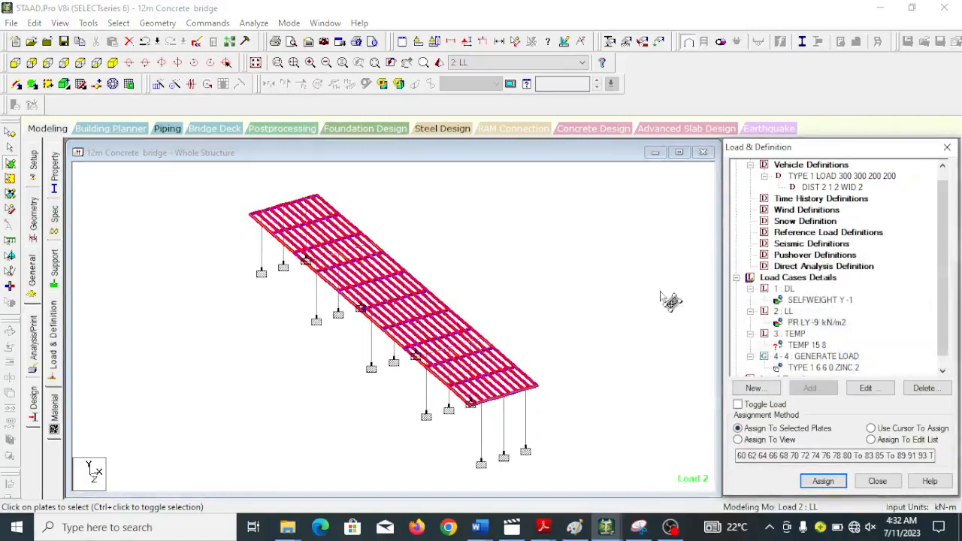
Assign the TEMP 15 8 temperature load to the whole structure using the Assign To View method.
{"action": "left_click", "coordinate": [806, 345]}
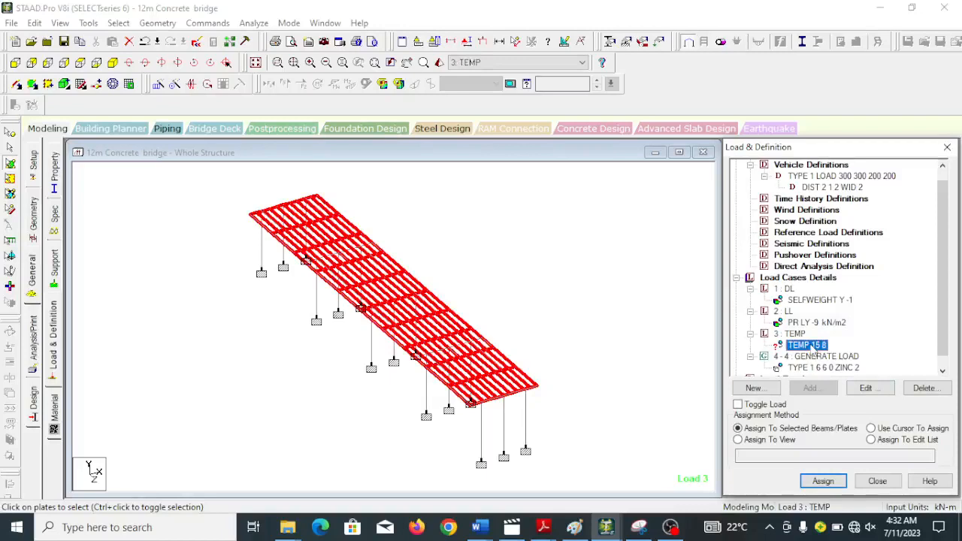
{"action": "left_click", "coordinate": [738, 440]}
{"action": "left_click", "coordinate": [837, 481]}
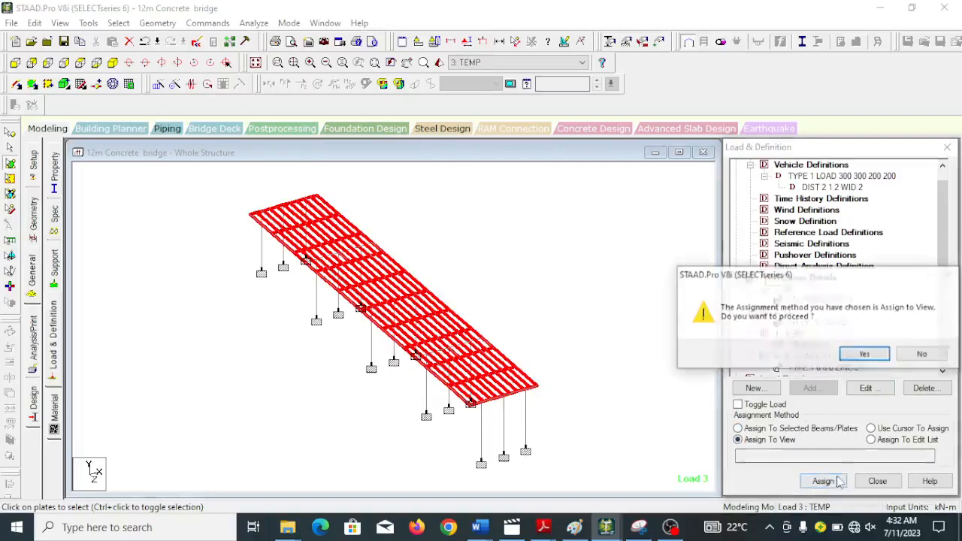
{"action": "left_click", "coordinate": [878, 356]}
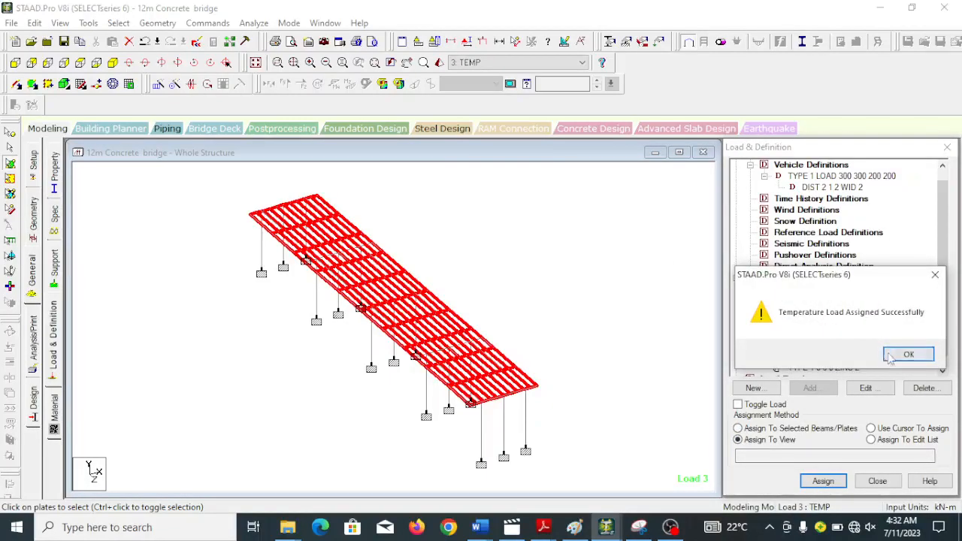
{"action": "left_click", "coordinate": [893, 356]}
{"action": "left_click_drag", "start_coordinate": [941, 275], "coordinate": [943, 342]}
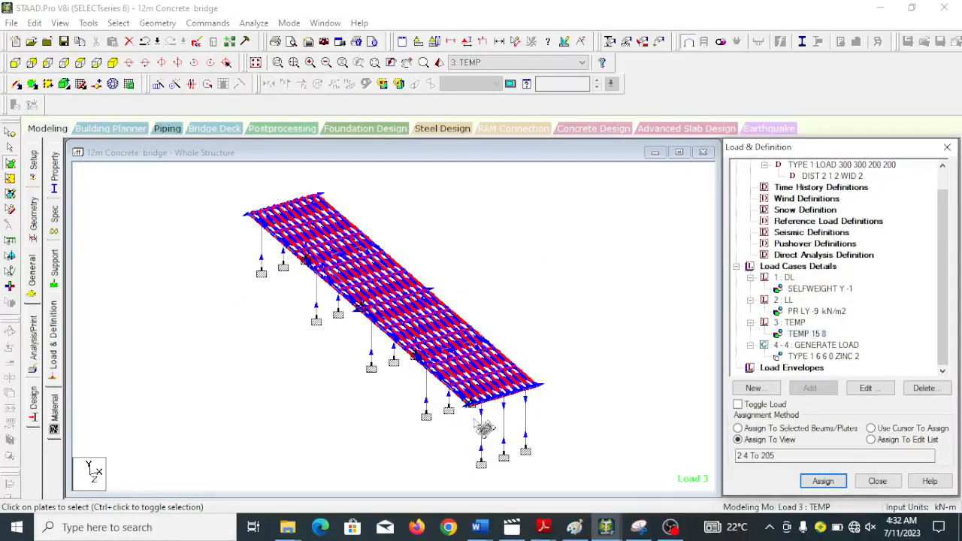
Assign the CONCRETE material to the entire view and close the material settings.
{"action": "left_click", "coordinate": [54, 410]}
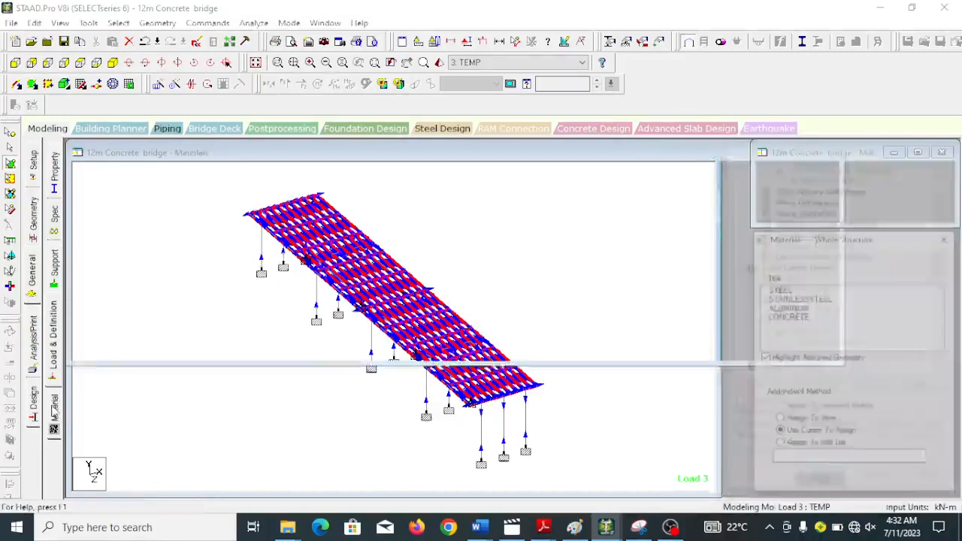
{"action": "left_click", "coordinate": [787, 316]}
{"action": "left_click", "coordinate": [779, 420]}
{"action": "left_click", "coordinate": [804, 485]}
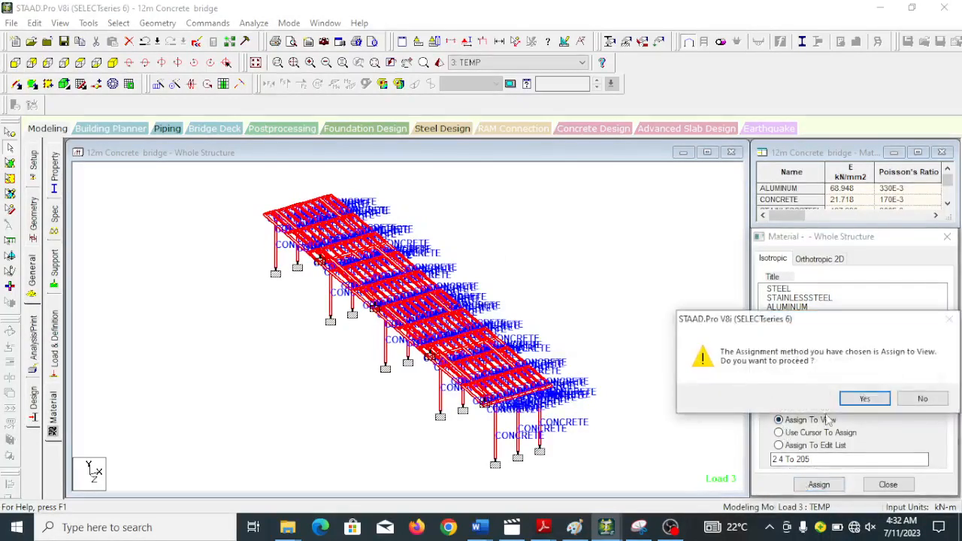
{"action": "left_click", "coordinate": [863, 398]}
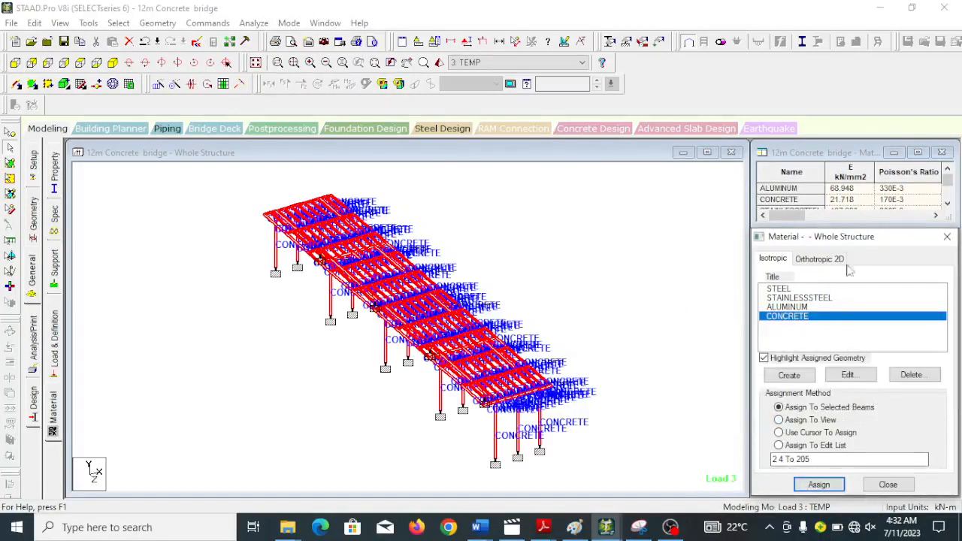
{"action": "left_click", "coordinate": [884, 486]}
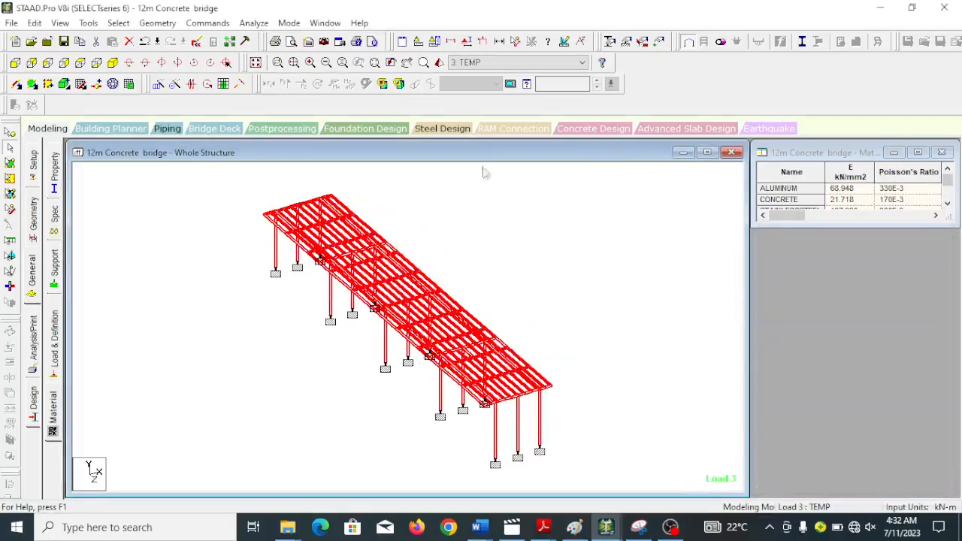
Add a Perform Analysis command with the Statics Check print option.
{"action": "left_click", "coordinate": [34, 344]}
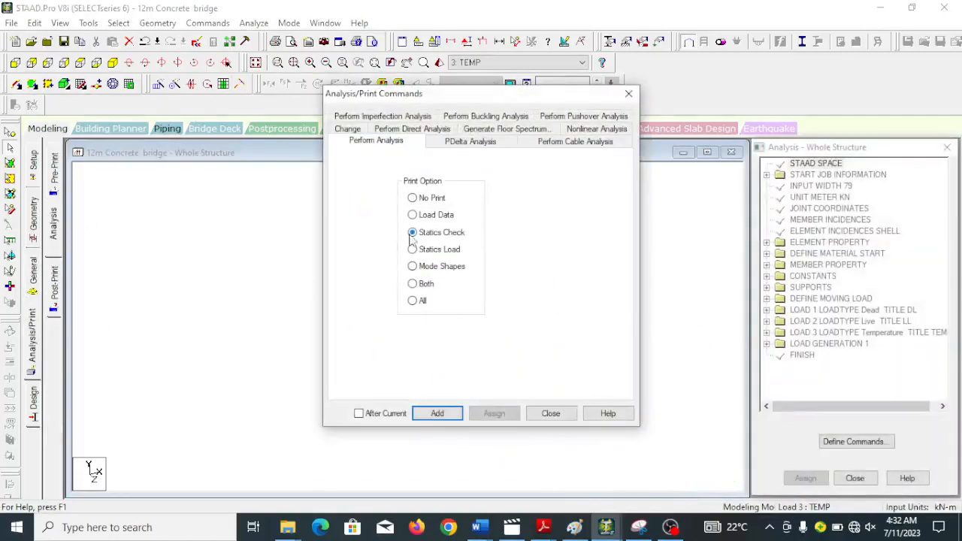
{"action": "left_click", "coordinate": [440, 419]}
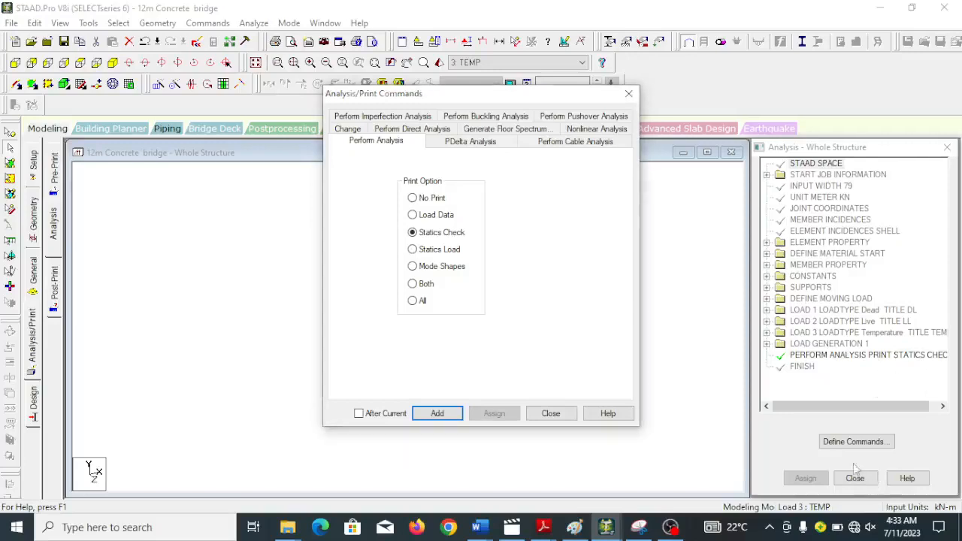
{"action": "left_click", "coordinate": [547, 414]}
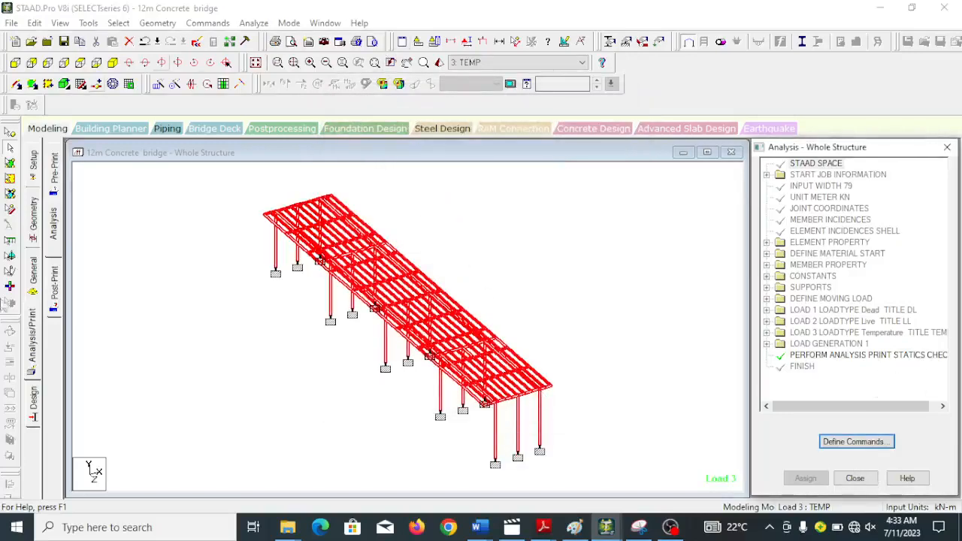
Add post-analysis print commands for element forces and element stresses.
{"action": "left_click", "coordinate": [53, 290]}
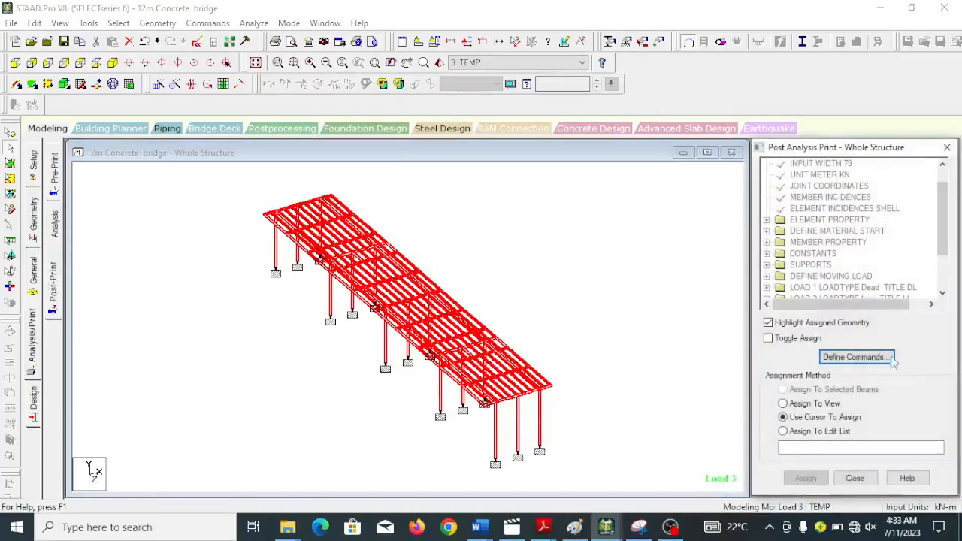
{"action": "left_click", "coordinate": [890, 358]}
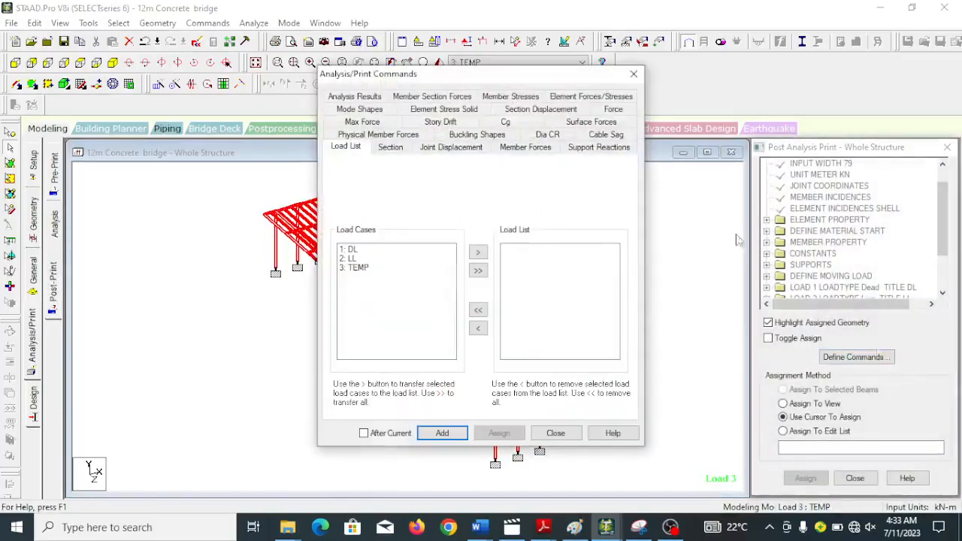
{"action": "left_click", "coordinate": [577, 97]}
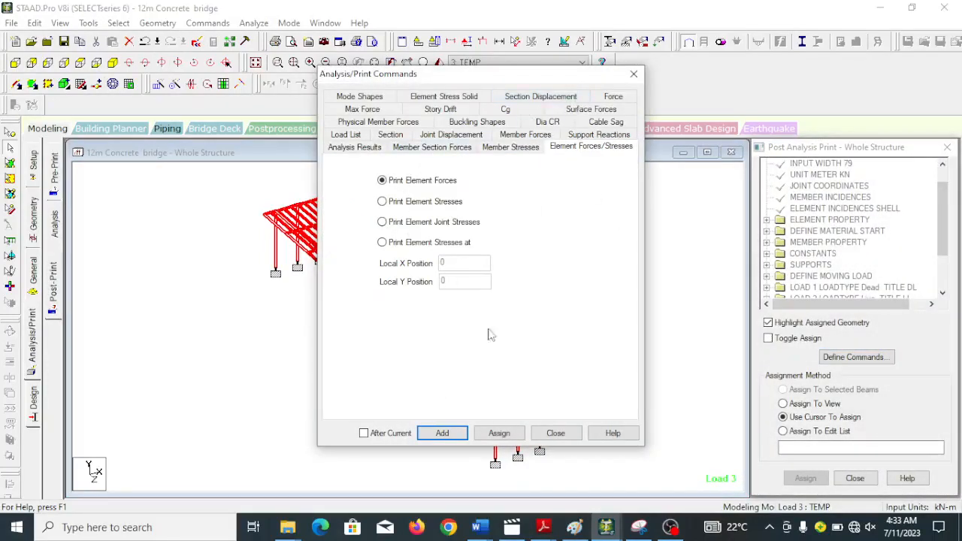
{"action": "left_click", "coordinate": [436, 431]}
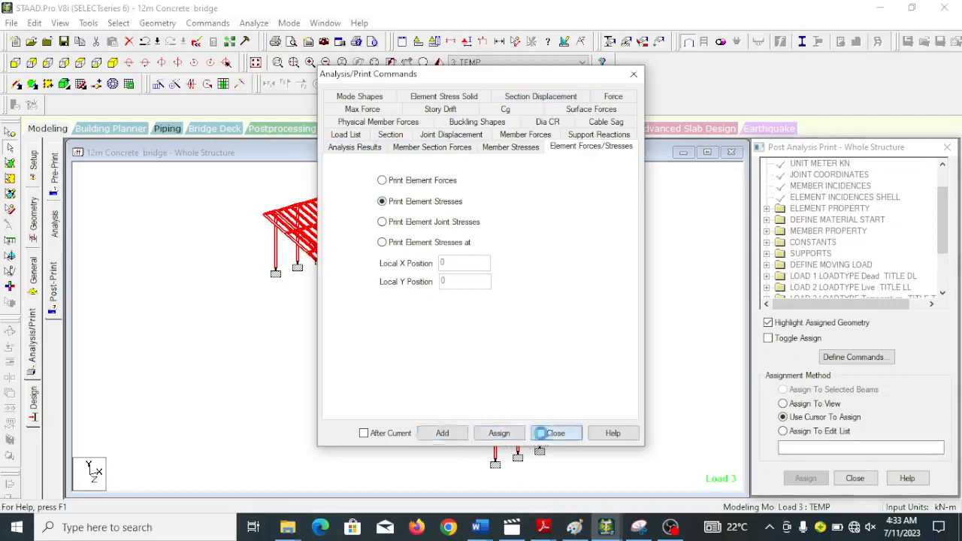
{"action": "left_click", "coordinate": [555, 432]}
Assign the Print Element Force command to all plates using the Assign To View method.
{"action": "scroll", "coordinate": [939, 232], "scroll_direction": "down", "scroll_amount": 2}
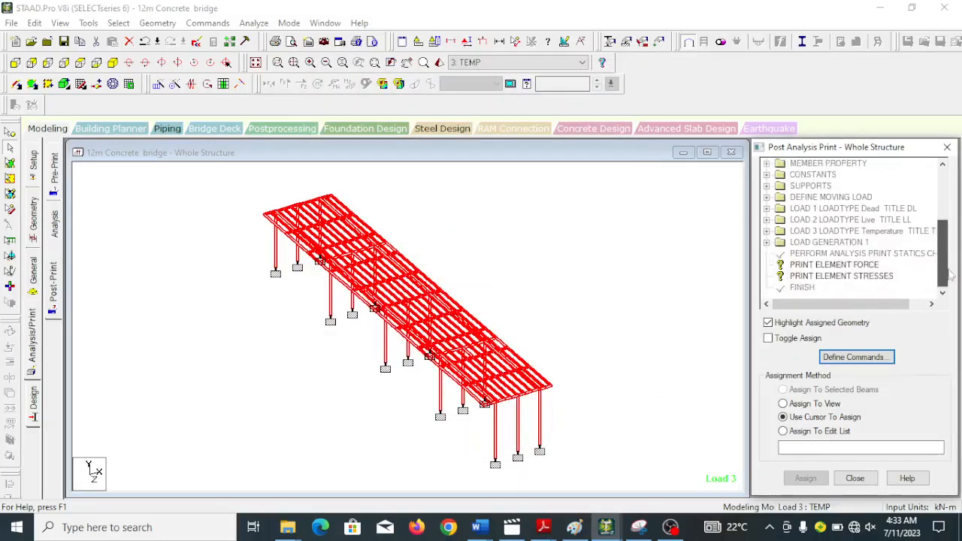
{"action": "left_click", "coordinate": [810, 266]}
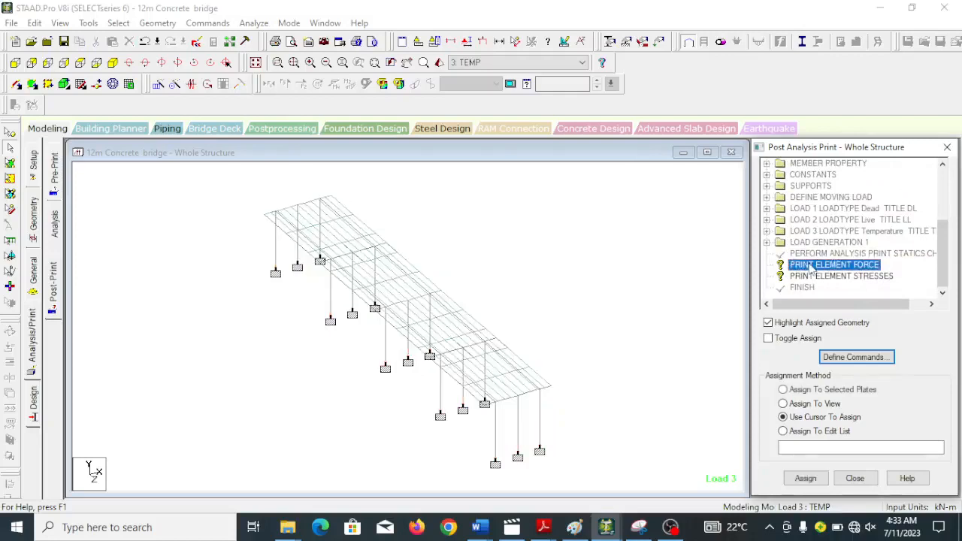
{"action": "left_click", "coordinate": [783, 404]}
{"action": "left_click", "coordinate": [805, 478]}
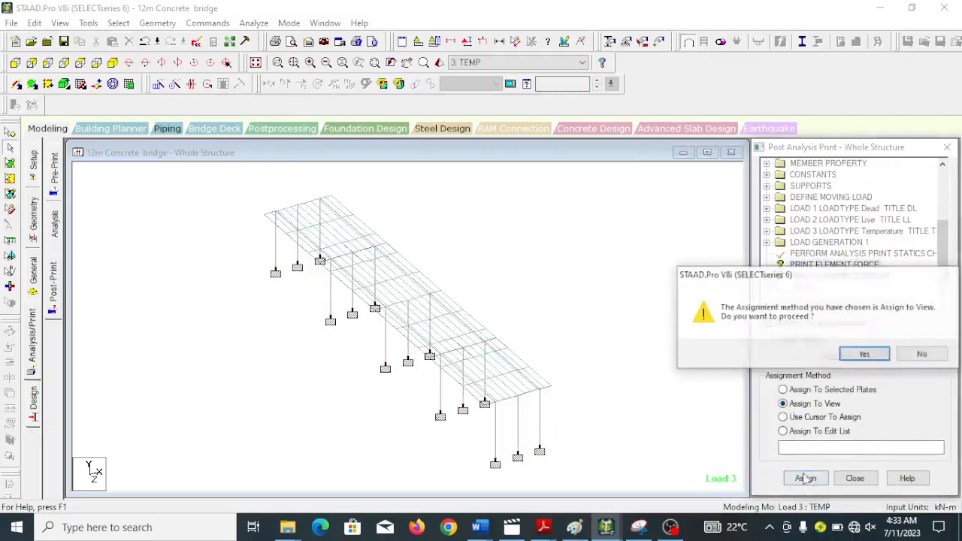
{"action": "left_click", "coordinate": [865, 354]}
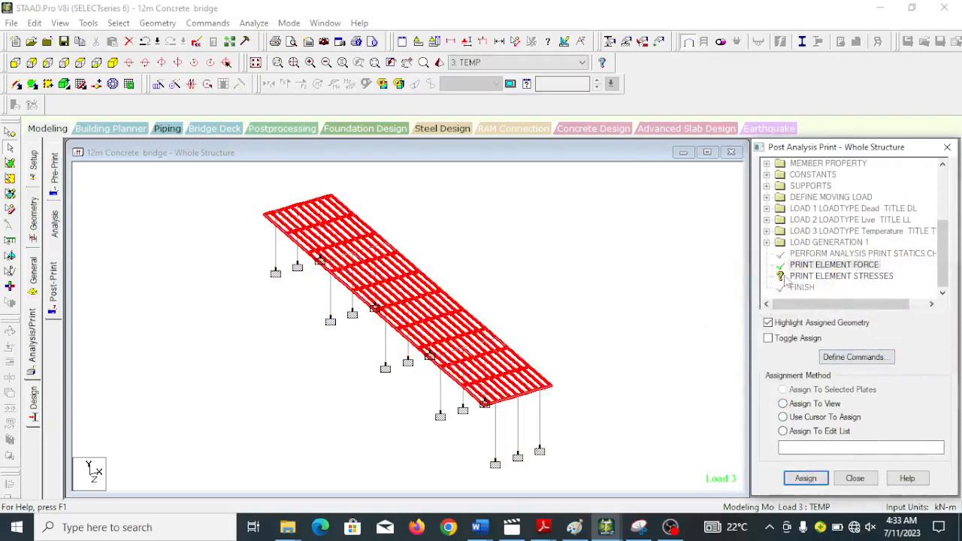
Assign the Print Element Stresses command to all plates using the Assign To View method.
{"action": "left_click", "coordinate": [806, 276]}
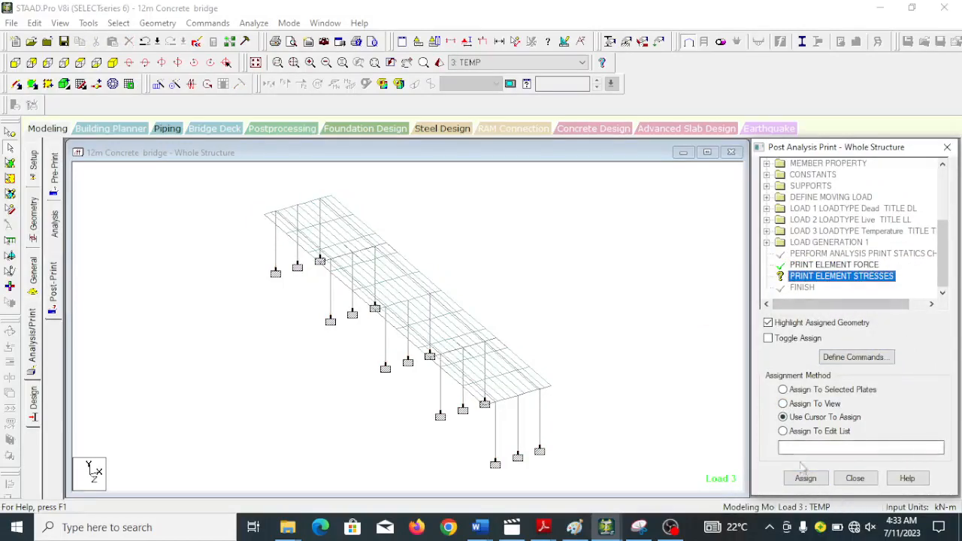
{"action": "left_click", "coordinate": [783, 404]}
{"action": "left_click", "coordinate": [817, 481]}
{"action": "left_click", "coordinate": [863, 353]}
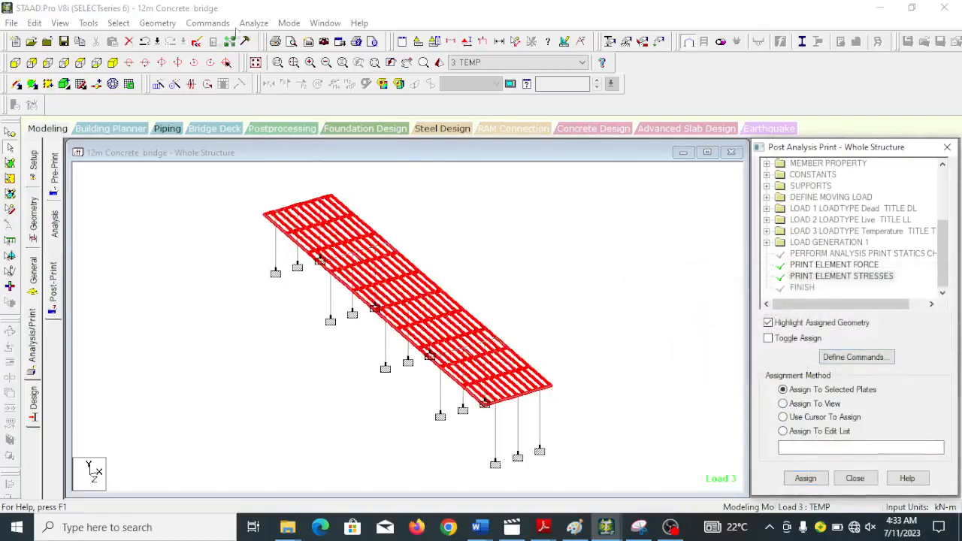
Run the structural analysis of the bridge model.
{"action": "left_click", "coordinate": [253, 22]}
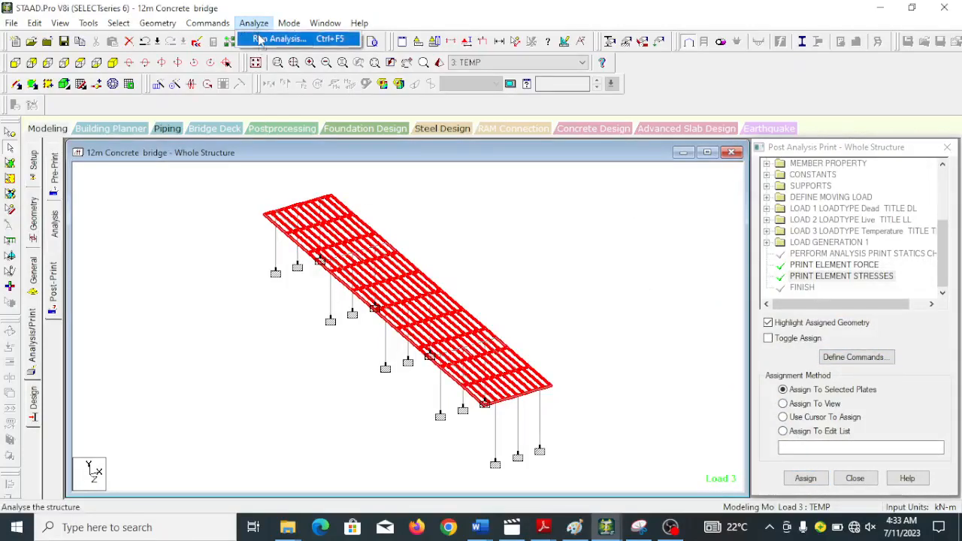
{"action": "left_click", "coordinate": [258, 39]}
{"action": "left_click", "coordinate": [387, 278]}
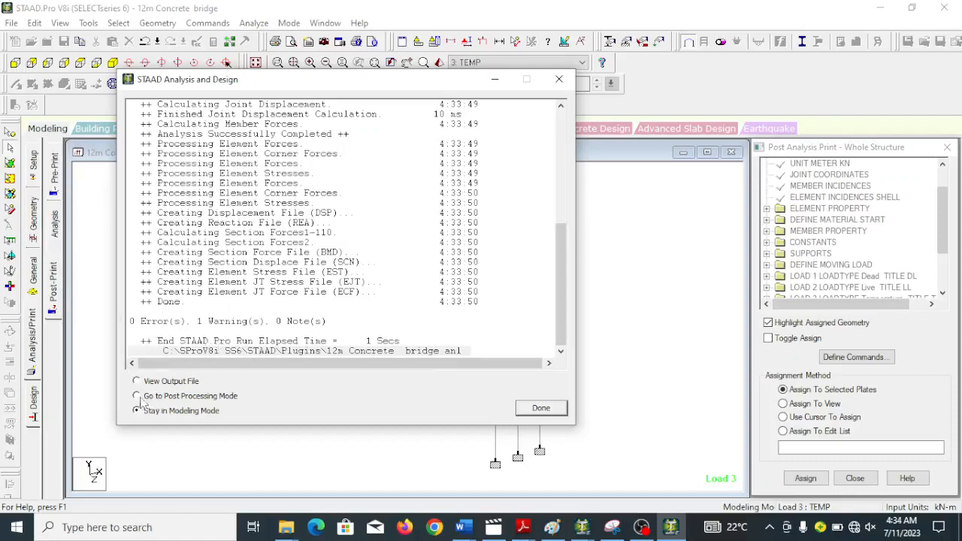
Enter post-processing mode with load cases DL, LL, TEMP and the generated load selected, and show the displacement results.
{"action": "left_click", "coordinate": [552, 413]}
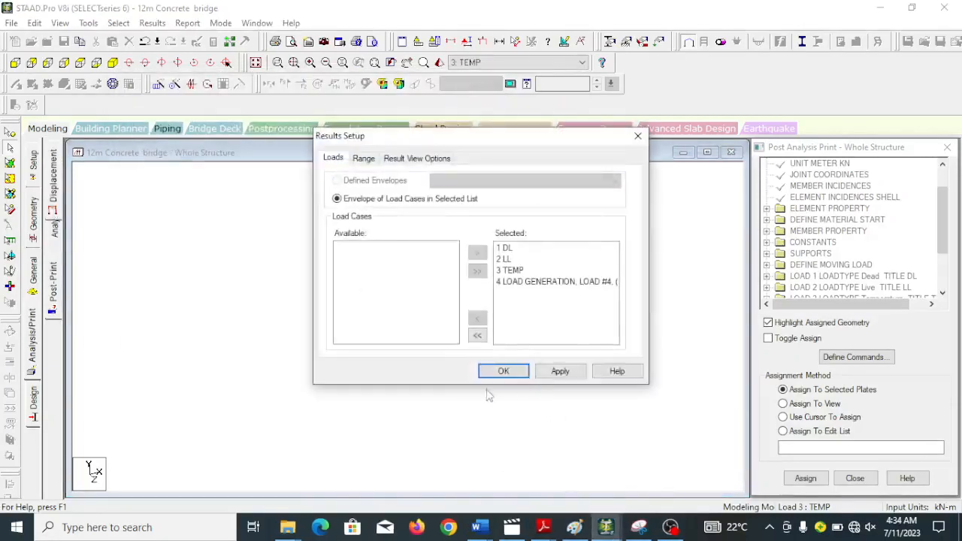
{"action": "left_click", "coordinate": [488, 374]}
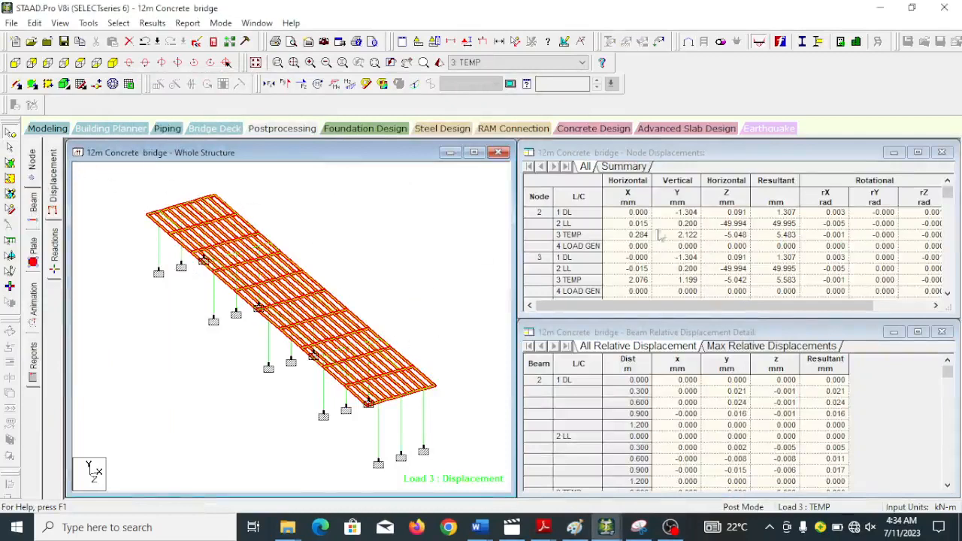
{"action": "left_click", "coordinate": [55, 190]}
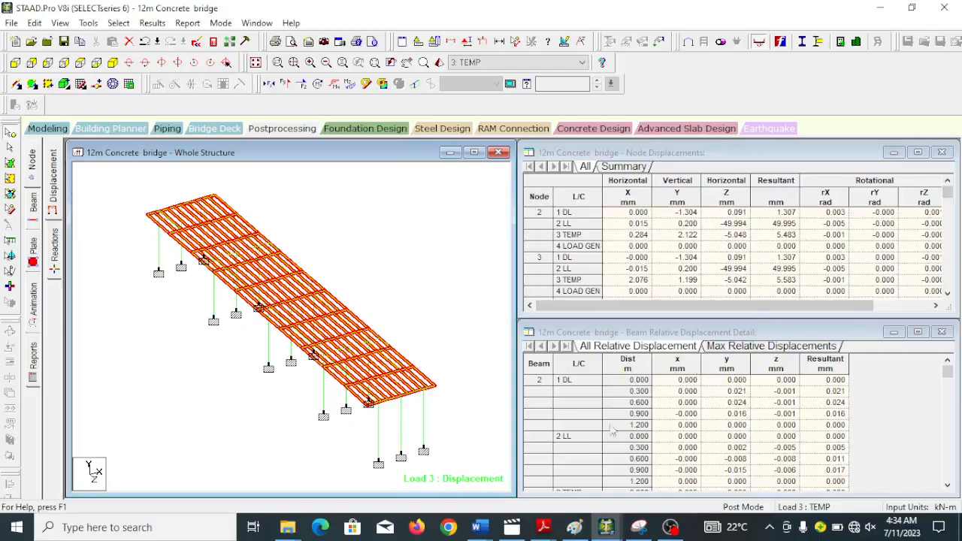
{"action": "left_click", "coordinate": [670, 526]}
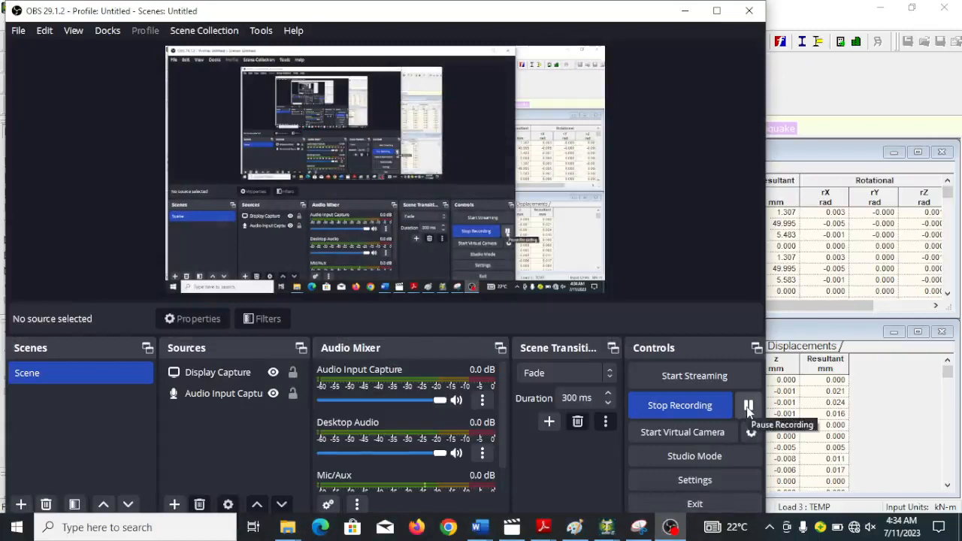
{"action": "left_click", "coordinate": [684, 12]}
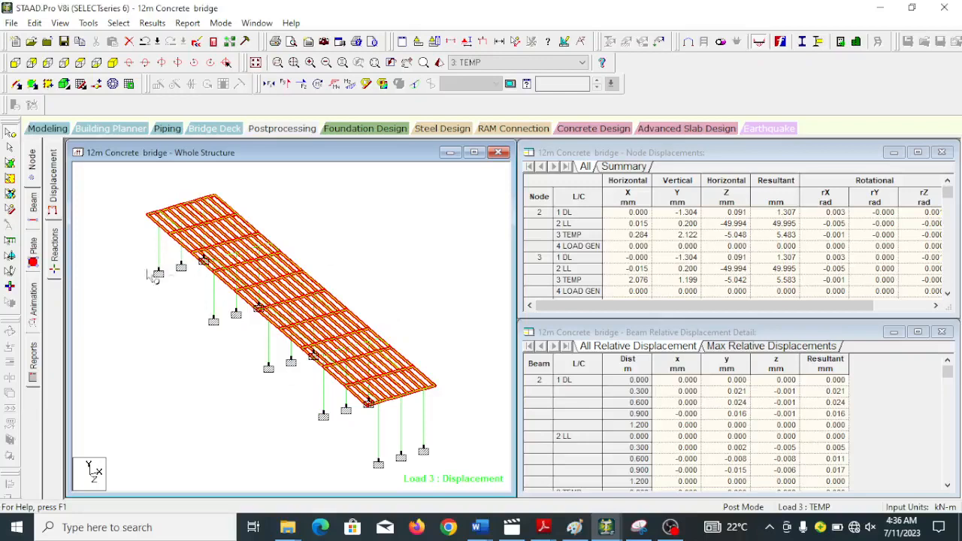
Display the plate stress contour for load case 3: TEMP with stress type Max Absolute and normal fill.
{"action": "left_click", "coordinate": [33, 254]}
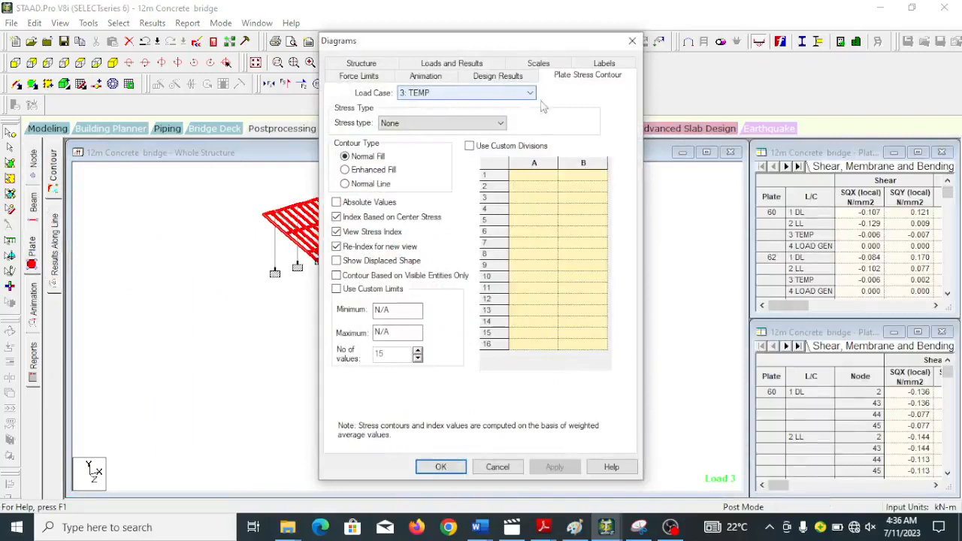
{"action": "left_click", "coordinate": [485, 124]}
{"action": "left_click", "coordinate": [421, 145]}
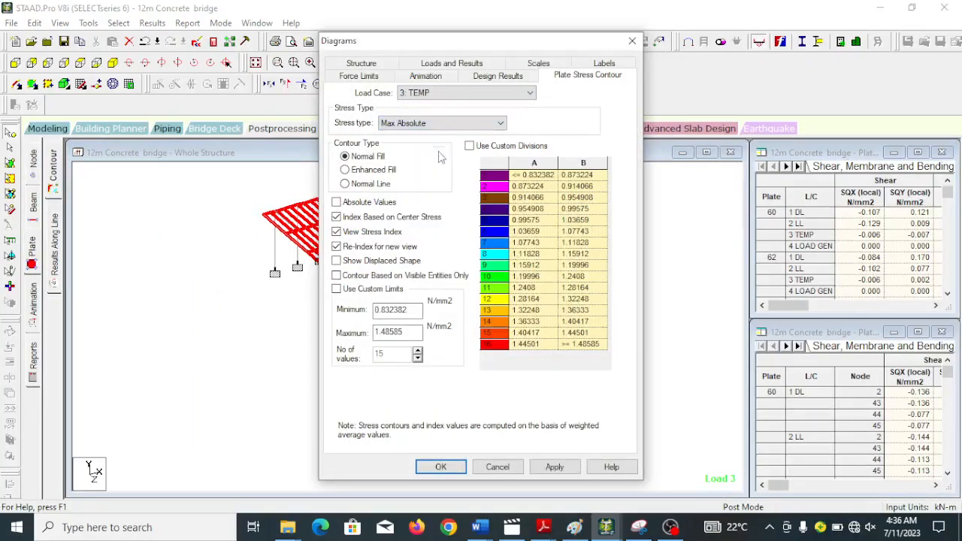
{"action": "left_click", "coordinate": [553, 466]}
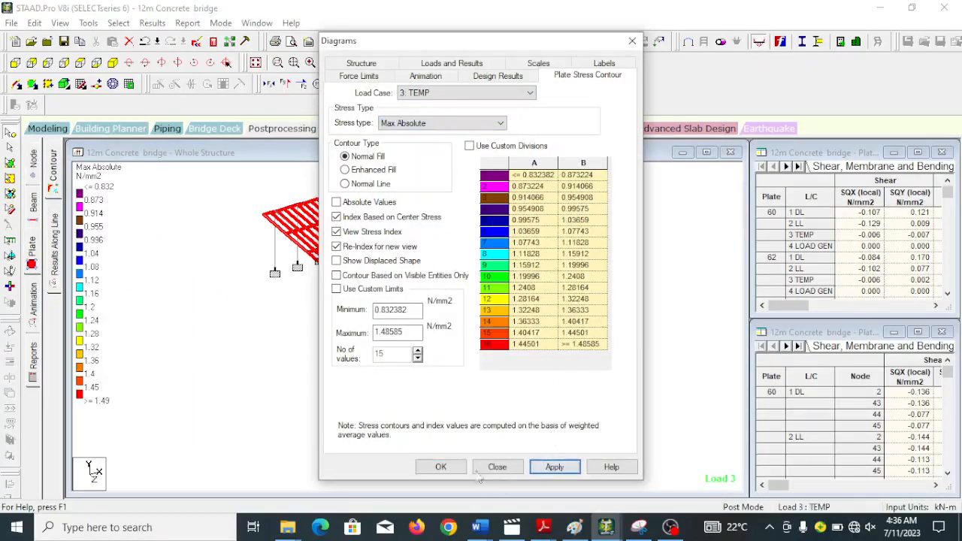
{"action": "left_click", "coordinate": [441, 466]}
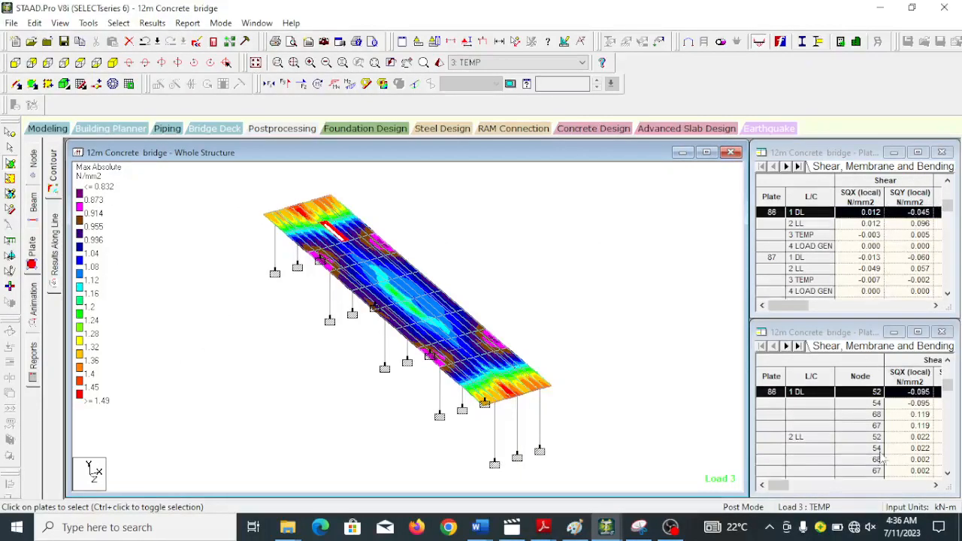
{"action": "left_click", "coordinate": [670, 526]}
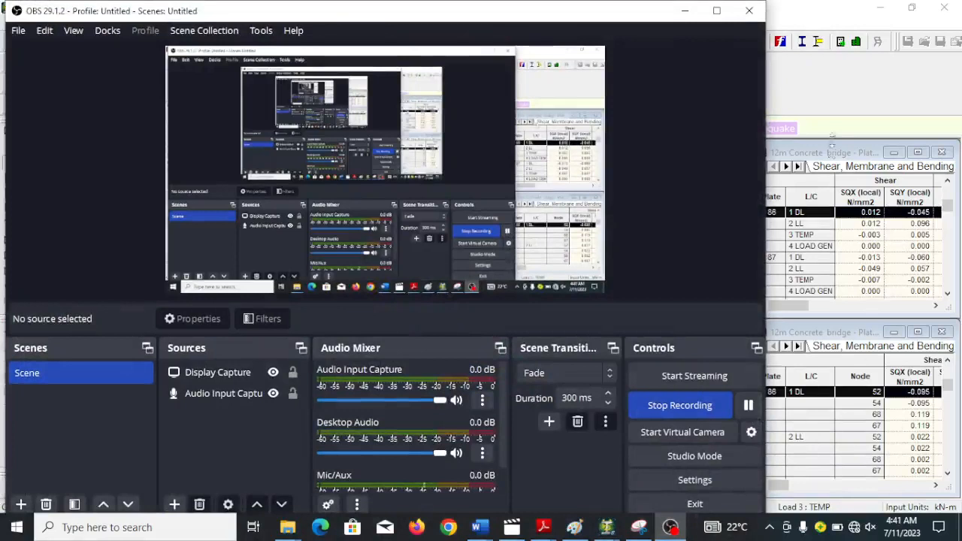
{"action": "left_click", "coordinate": [862, 105]}
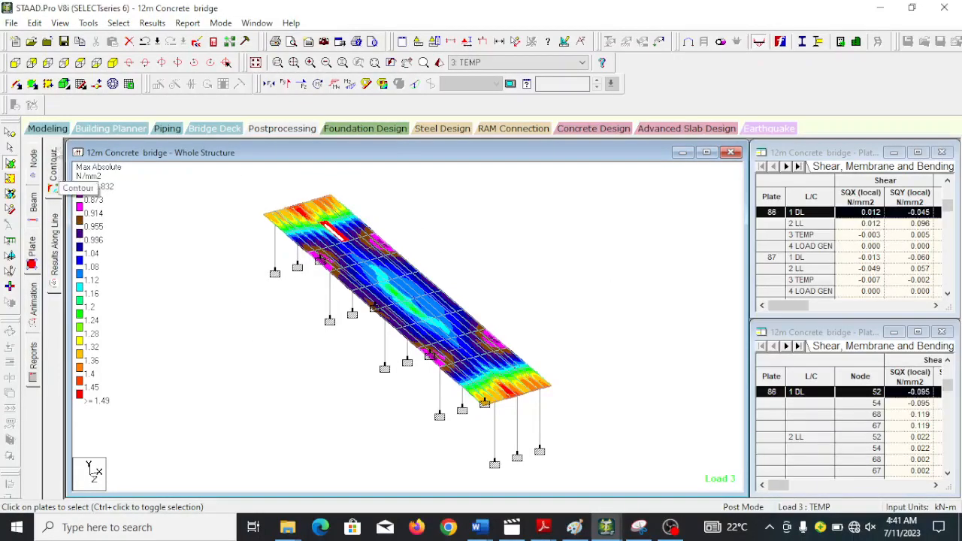
Return to the node displacement results of the whole structure and clear the plate selection.
{"action": "left_click", "coordinate": [51, 129]}
{"action": "left_click", "coordinate": [272, 130]}
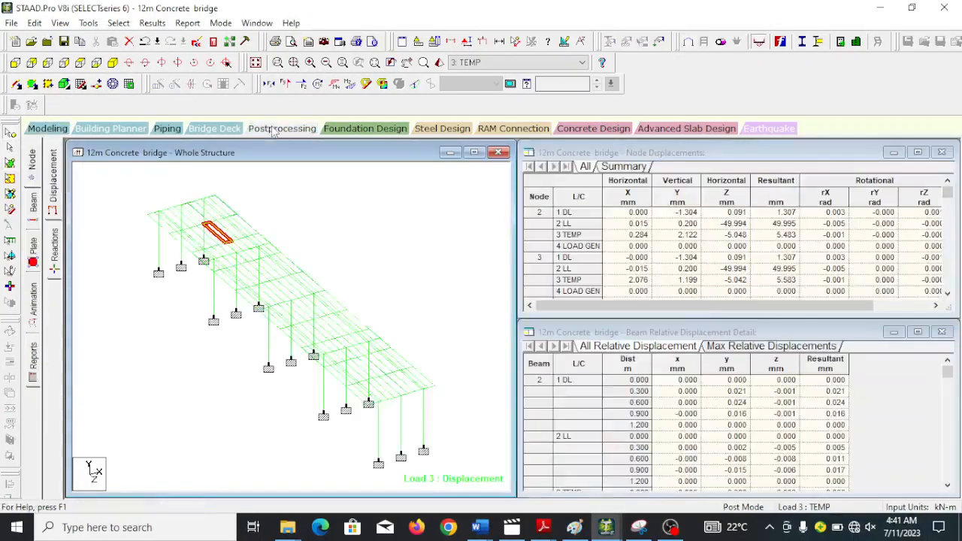
{"action": "left_click", "coordinate": [408, 251]}
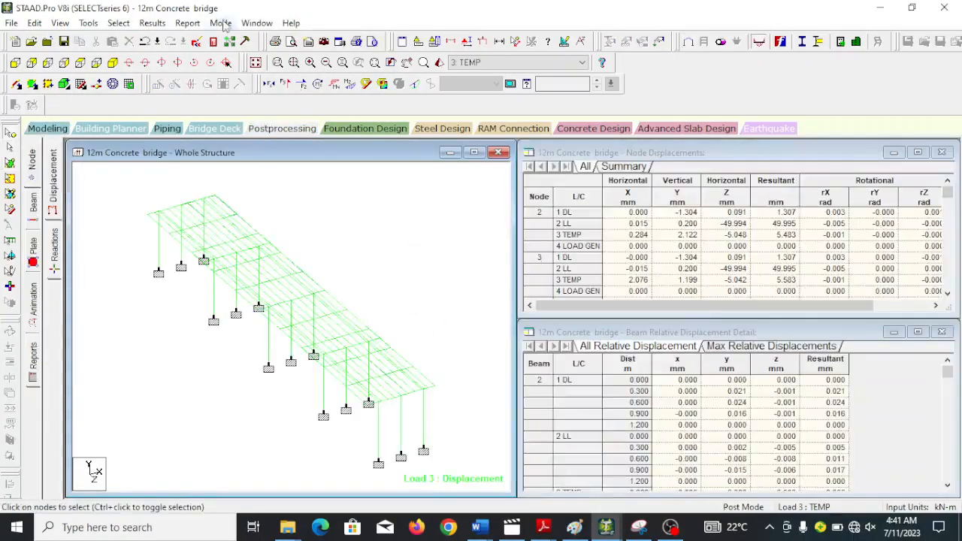
{"action": "left_click", "coordinate": [153, 23]}
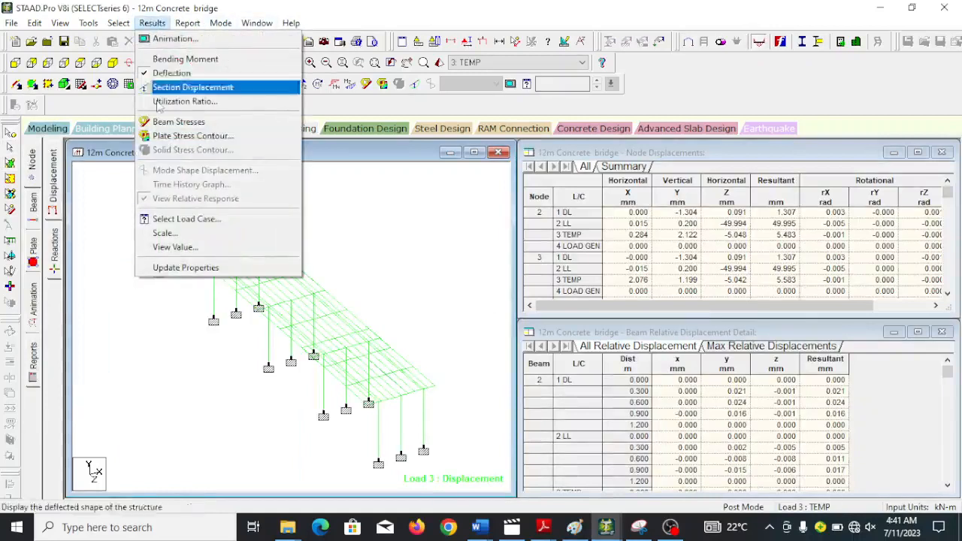
{"action": "left_click", "coordinate": [194, 253]}
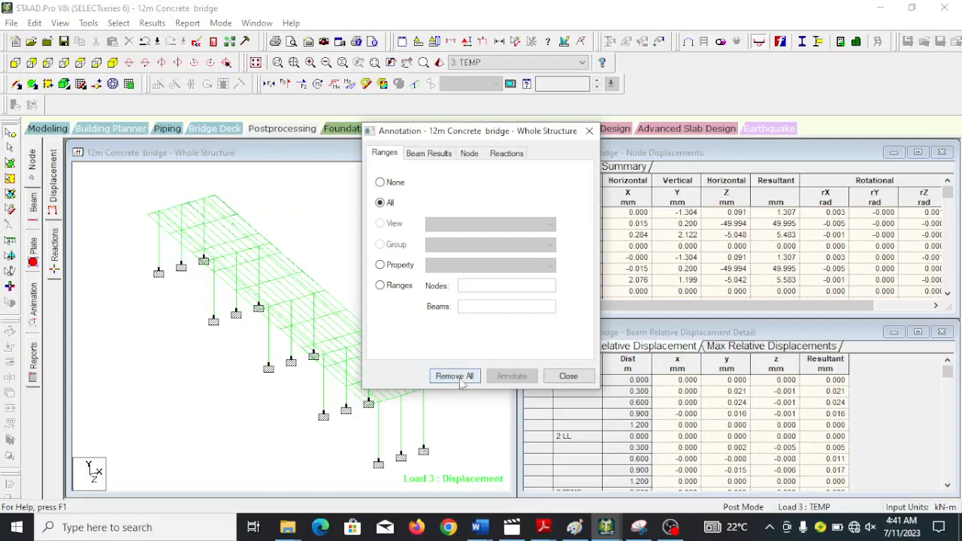
{"action": "left_click", "coordinate": [589, 131]}
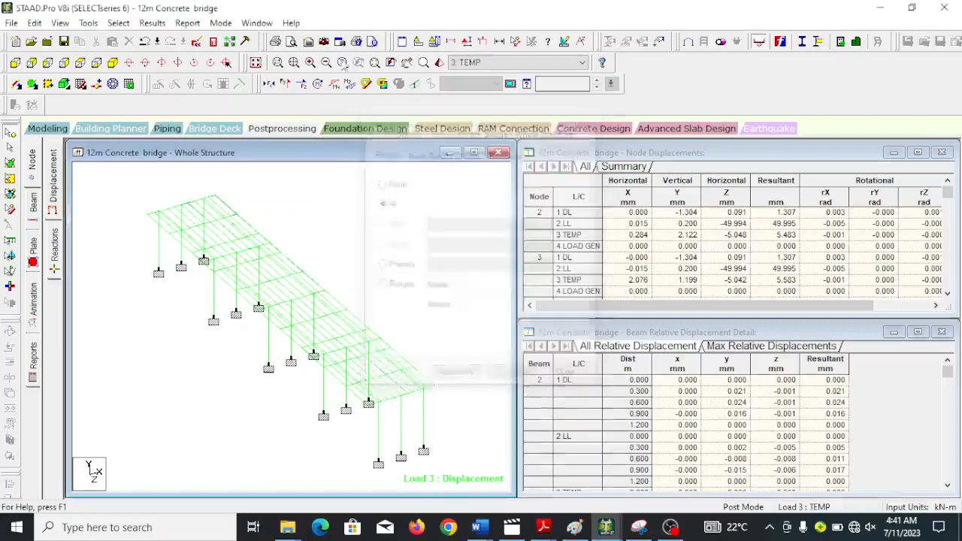
Try to annotate all beams with maximum bending, shear and combined stress, axial end forces and maximum resultant displacement.
{"action": "left_click", "coordinate": [152, 22]}
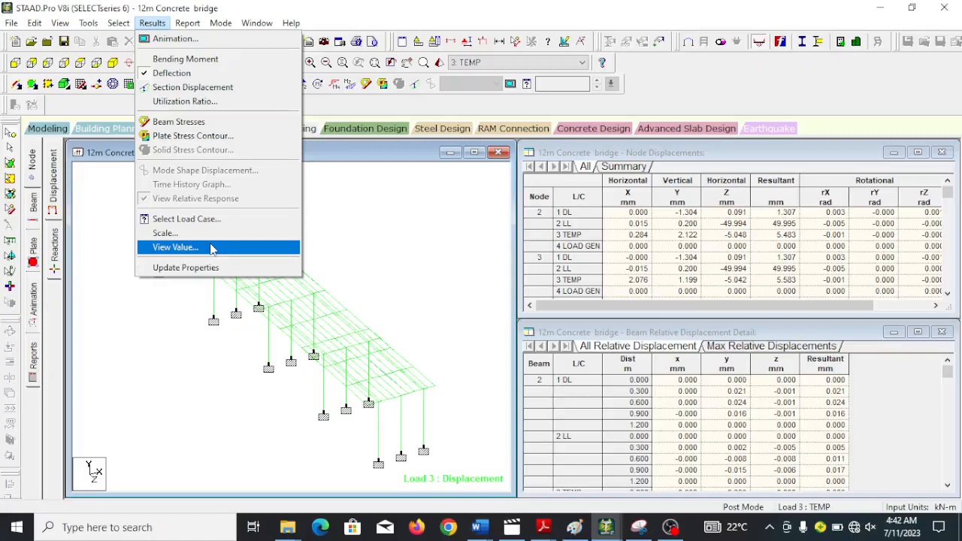
{"action": "left_click", "coordinate": [211, 248]}
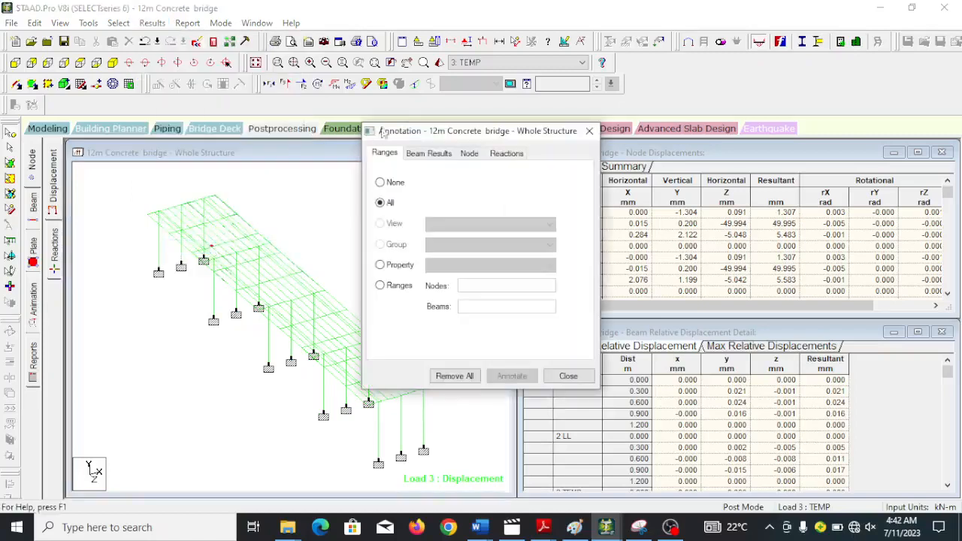
{"action": "left_click", "coordinate": [428, 154]}
{"action": "left_click", "coordinate": [387, 187]}
{"action": "left_click", "coordinate": [389, 224]}
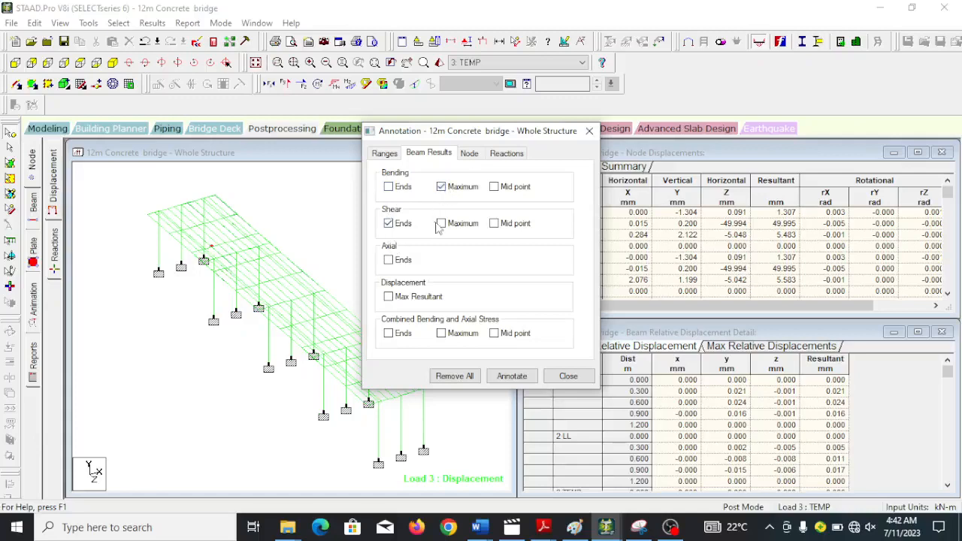
{"action": "left_click", "coordinate": [388, 224]}
{"action": "left_click", "coordinate": [389, 261]}
{"action": "left_click", "coordinate": [512, 376]}
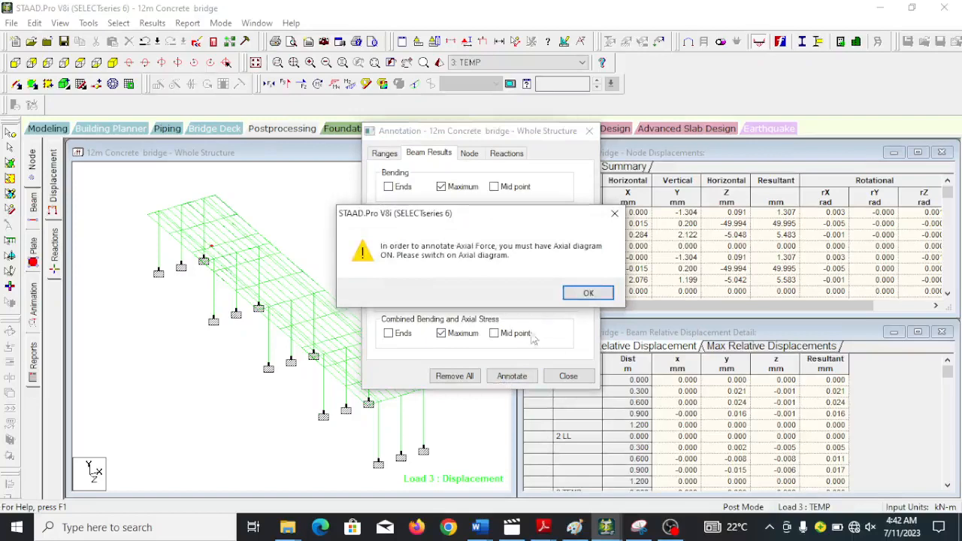
{"action": "left_click", "coordinate": [582, 298]}
{"action": "left_click", "coordinate": [578, 297]}
{"action": "left_click", "coordinate": [579, 295]}
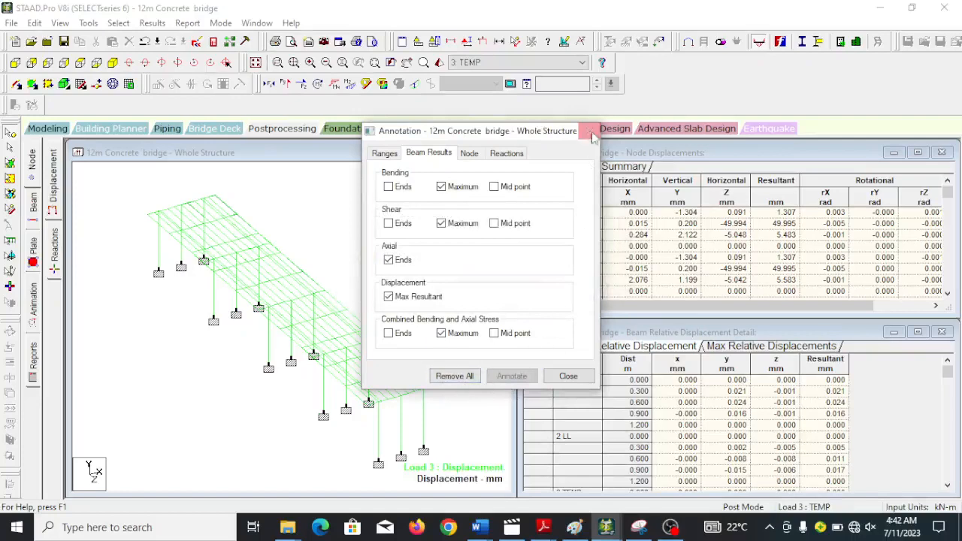
{"action": "left_click", "coordinate": [568, 377]}
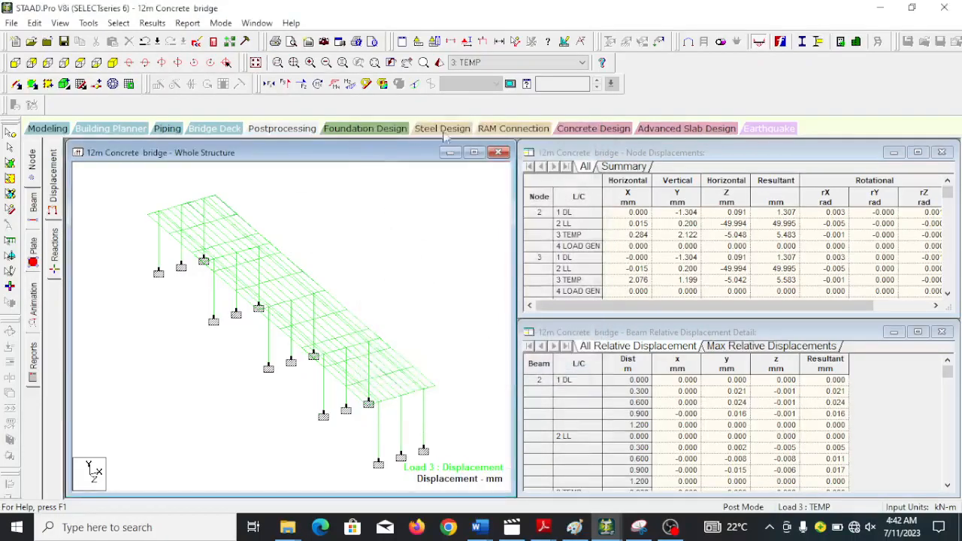
Replace the displacement diagram with the bending Z moment diagram for load case 3.
{"action": "left_click", "coordinate": [54, 174]}
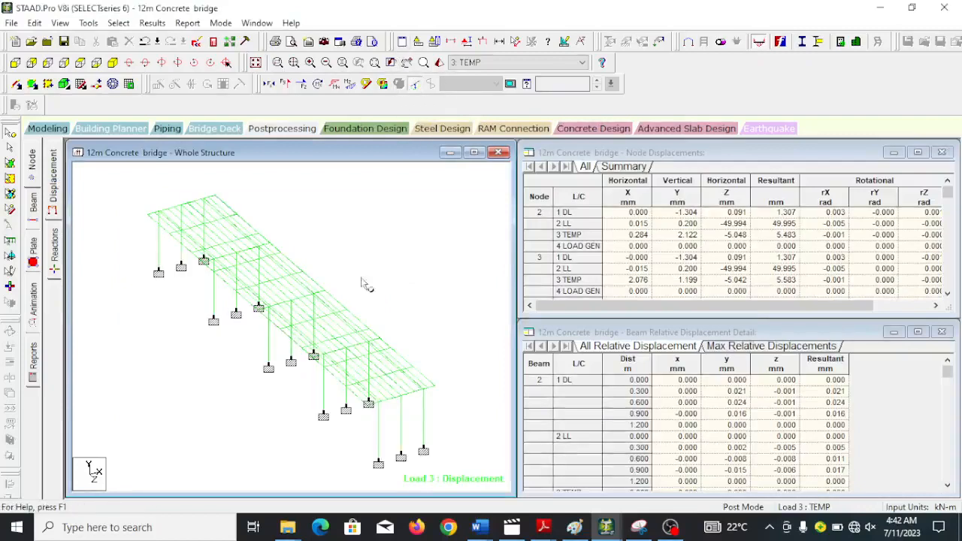
{"action": "scroll", "coordinate": [333, 338], "scroll_direction": "down", "scroll_amount": 2}
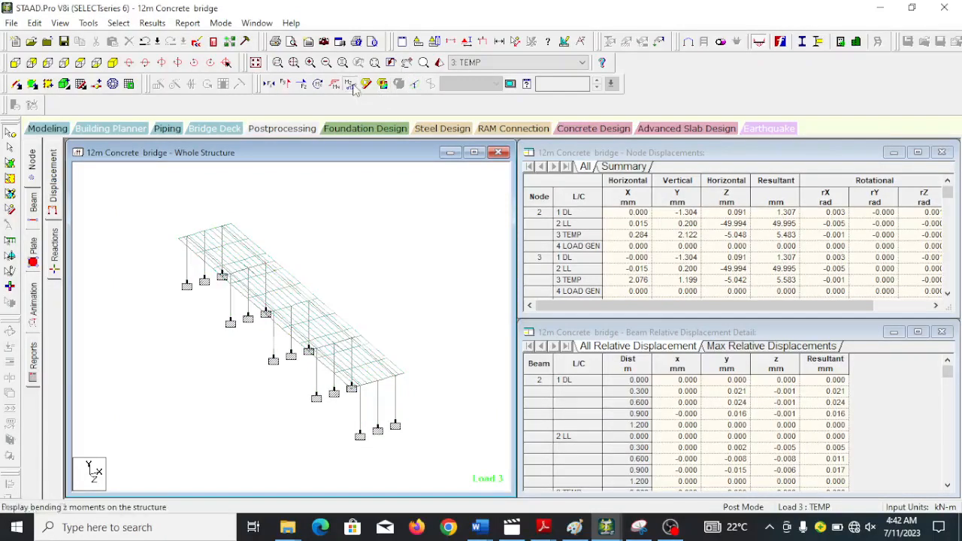
{"action": "left_click", "coordinate": [351, 85]}
{"action": "scroll", "coordinate": [408, 377], "scroll_direction": "down", "scroll_amount": 2}
{"action": "scroll", "coordinate": [409, 375], "scroll_direction": "up", "scroll_amount": 3}
{"action": "scroll", "coordinate": [408, 378], "scroll_direction": "up", "scroll_amount": 2}
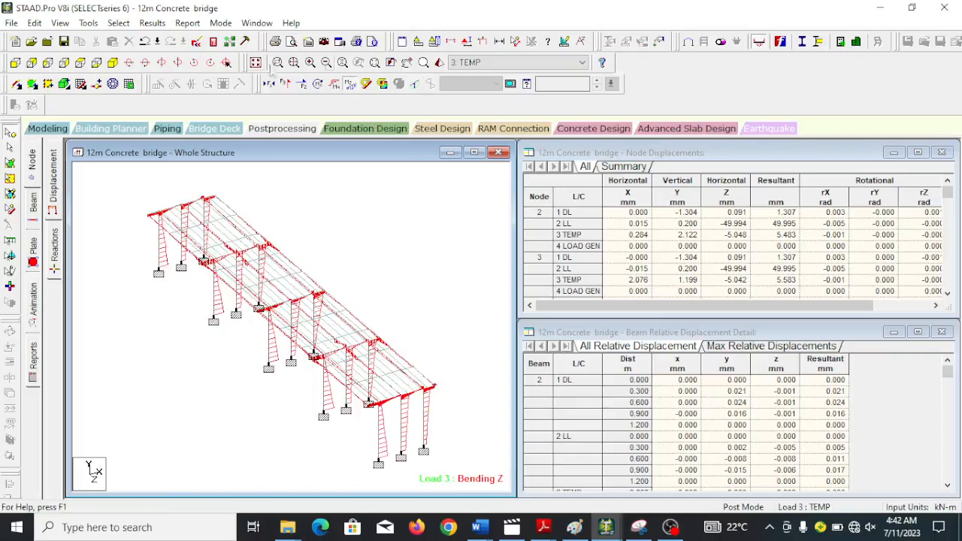
Annotate all beams with their maximum bending values and examine the labels on the bridge model.
{"action": "left_click", "coordinate": [159, 23]}
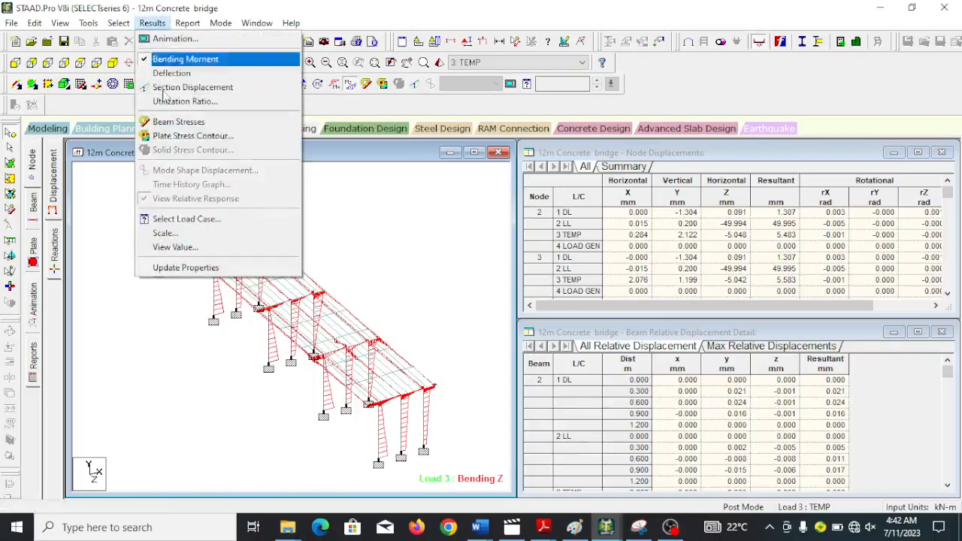
{"action": "left_click", "coordinate": [183, 248]}
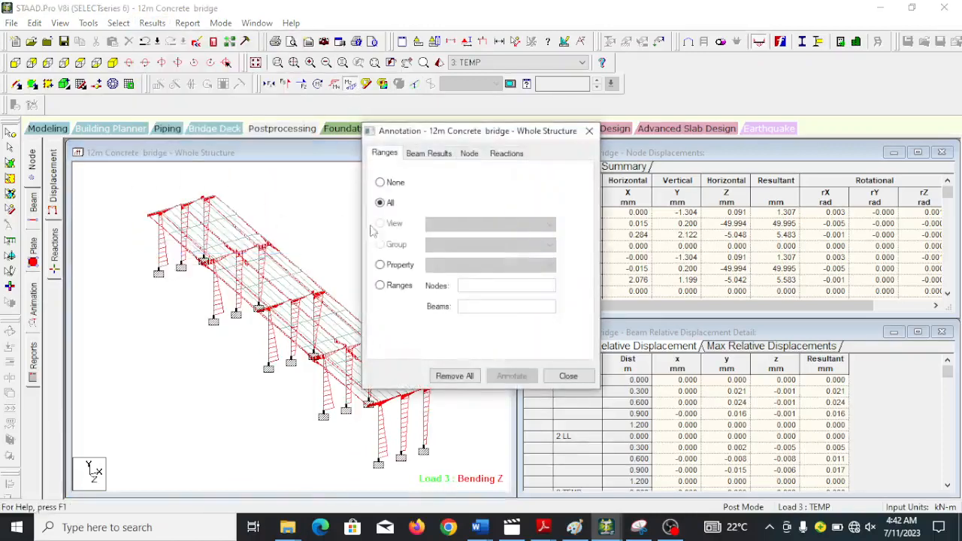
{"action": "left_click", "coordinate": [442, 154]}
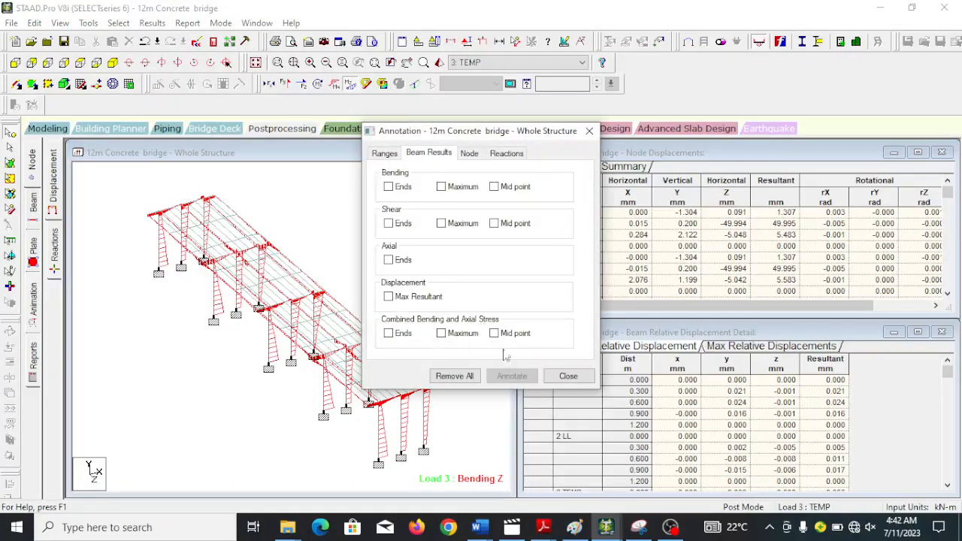
{"action": "left_click", "coordinate": [441, 187]}
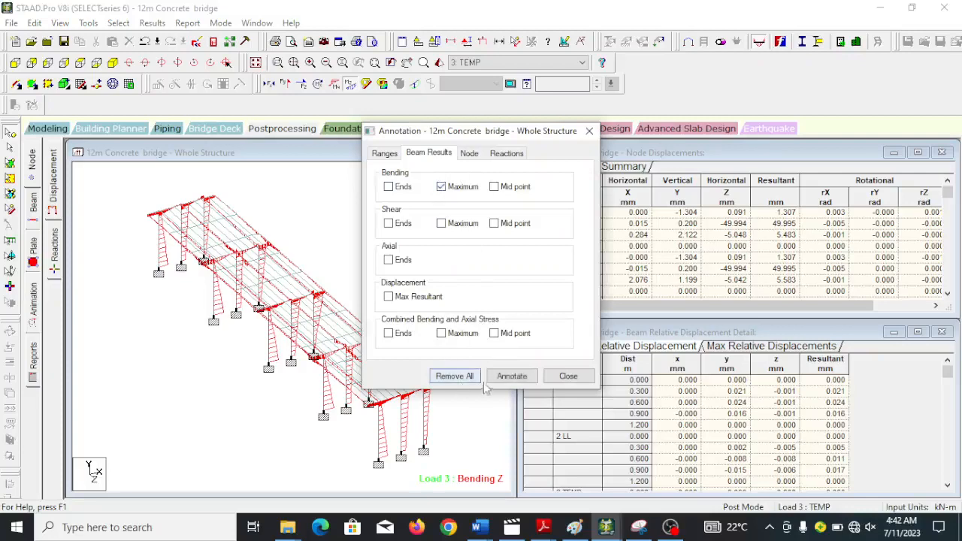
{"action": "left_click", "coordinate": [507, 380]}
{"action": "left_click_drag", "start_coordinate": [483, 126], "coordinate": [795, 224]}
{"action": "scroll", "coordinate": [382, 285], "scroll_direction": "down", "scroll_amount": 3}
{"action": "scroll", "coordinate": [382, 285], "scroll_direction": "up", "scroll_amount": 4}
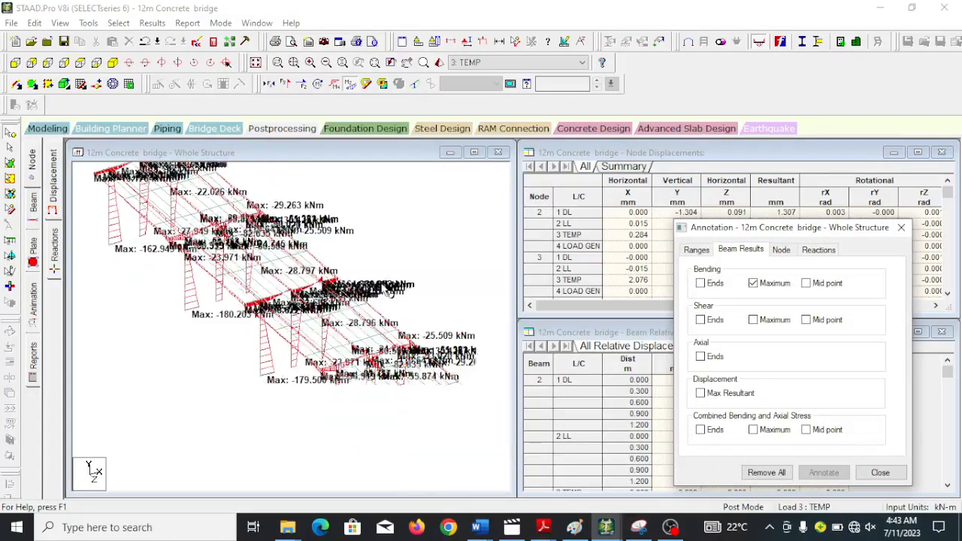
{"action": "scroll", "coordinate": [388, 302], "scroll_direction": "down", "scroll_amount": 2}
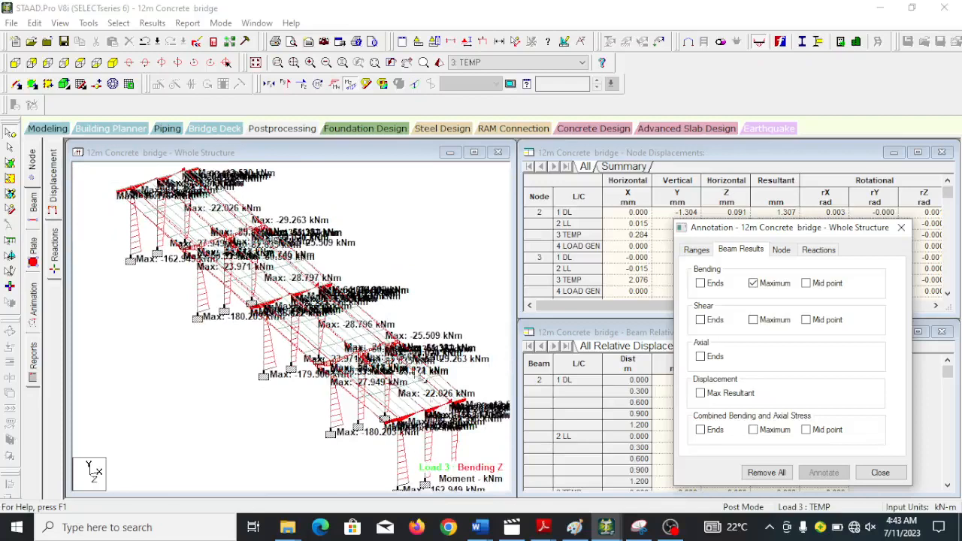
{"action": "scroll", "coordinate": [412, 382], "scroll_direction": "up", "scroll_amount": 1}
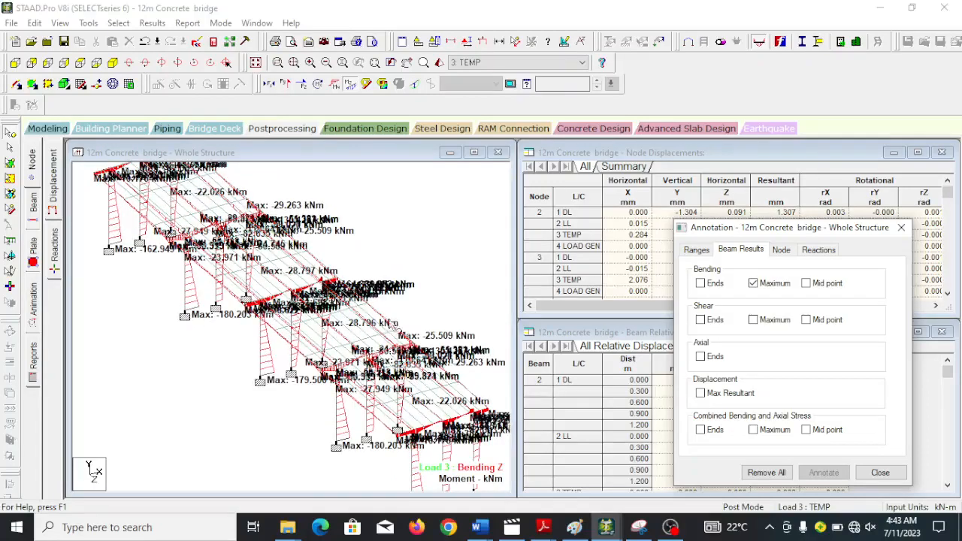
{"action": "scroll", "coordinate": [419, 336], "scroll_direction": "up", "scroll_amount": 1}
{"action": "scroll", "coordinate": [401, 318], "scroll_direction": "down", "scroll_amount": 1}
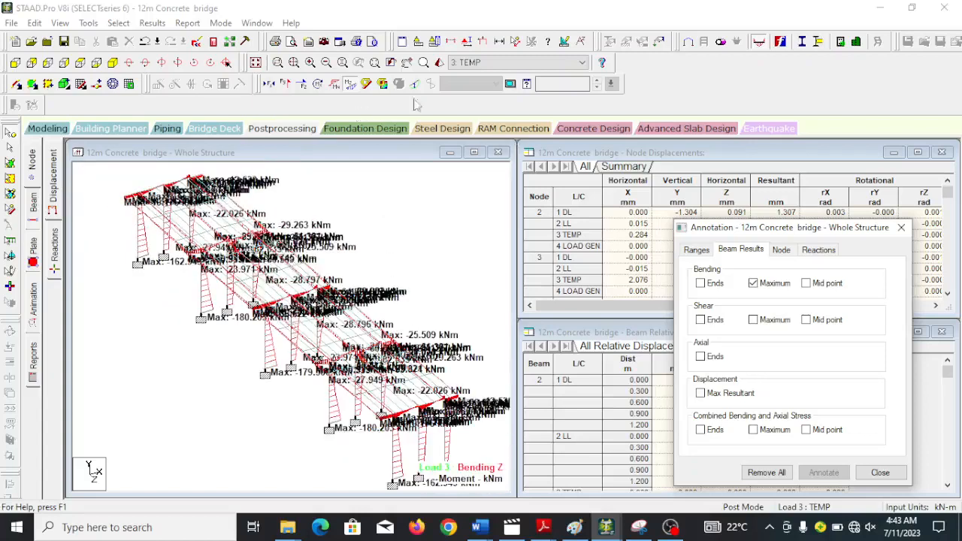
Enlarge the whole-structure view and try to annotate the beams with maximum shear in addition to maximum bending.
{"action": "left_click", "coordinate": [474, 151]}
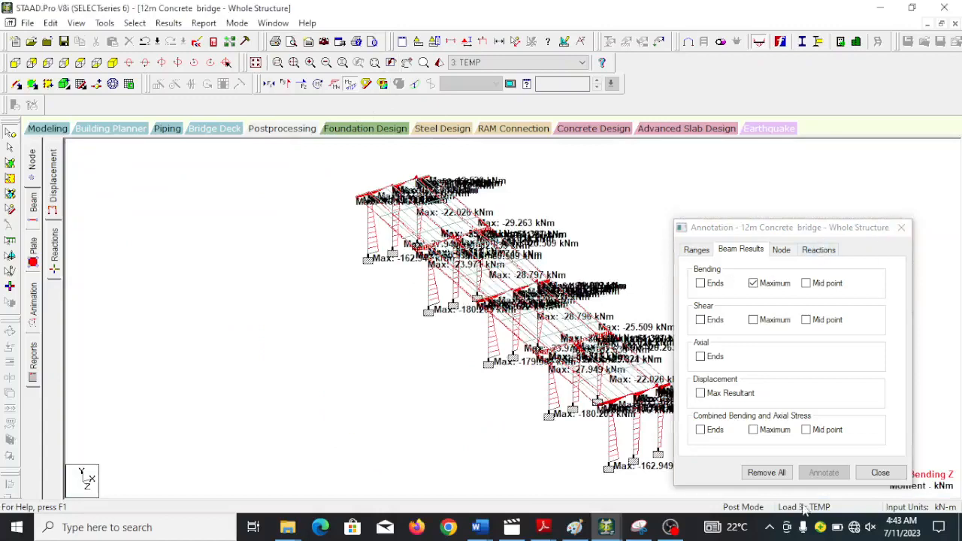
{"action": "left_click_drag", "start_coordinate": [830, 233], "coordinate": [310, 227]}
{"action": "left_click", "coordinate": [234, 315]}
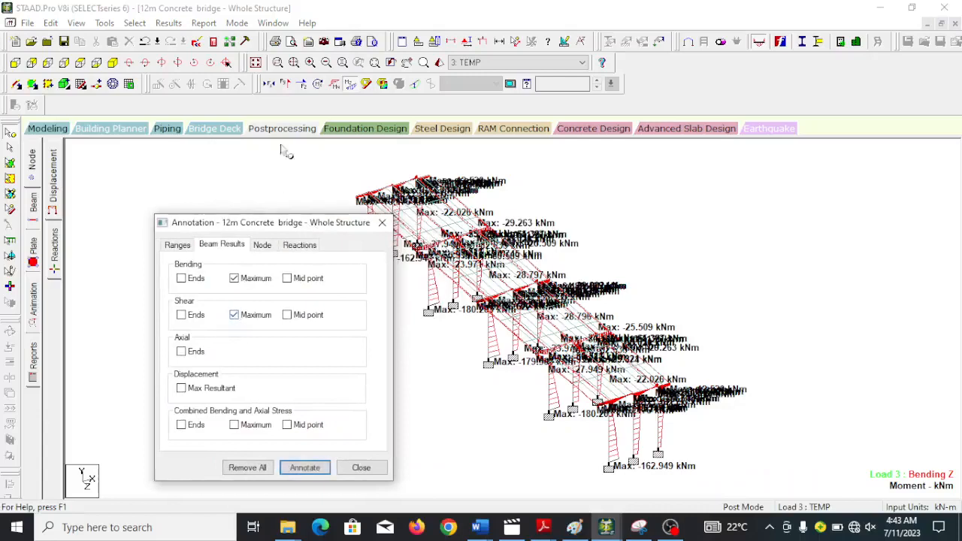
{"action": "left_click", "coordinate": [304, 467]}
{"action": "left_click", "coordinate": [380, 384]}
{"action": "mouse_move", "coordinate": [299, 228]}
{"action": "left_mouse_down"}
{"action": "mouse_move", "coordinate": [732, 252]}
{"action": "mouse_move", "coordinate": [920, 247]}
{"action": "left_mouse_up"}
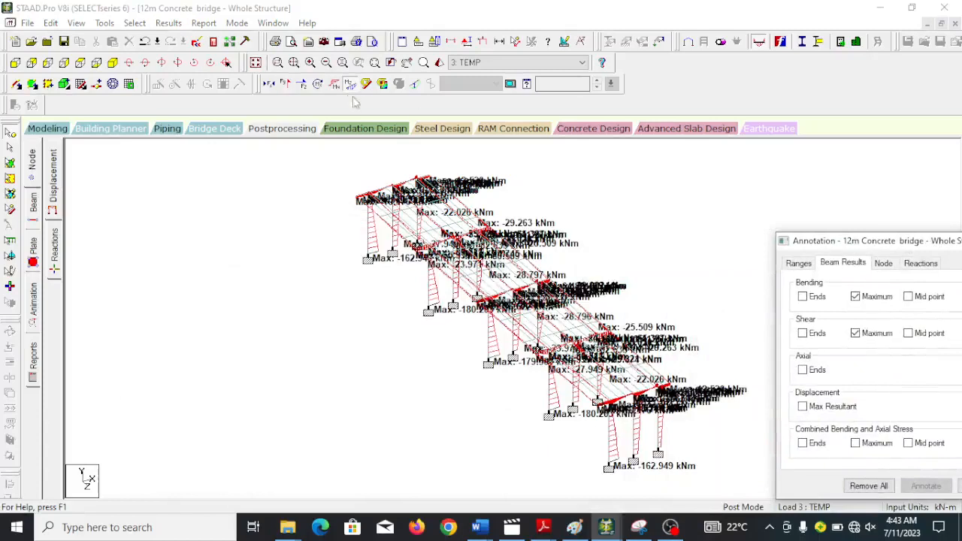
Replace the bending Z diagram with the shear Y and shear Z force diagrams for load case 3 and compare them.
{"action": "left_click", "coordinate": [302, 84]}
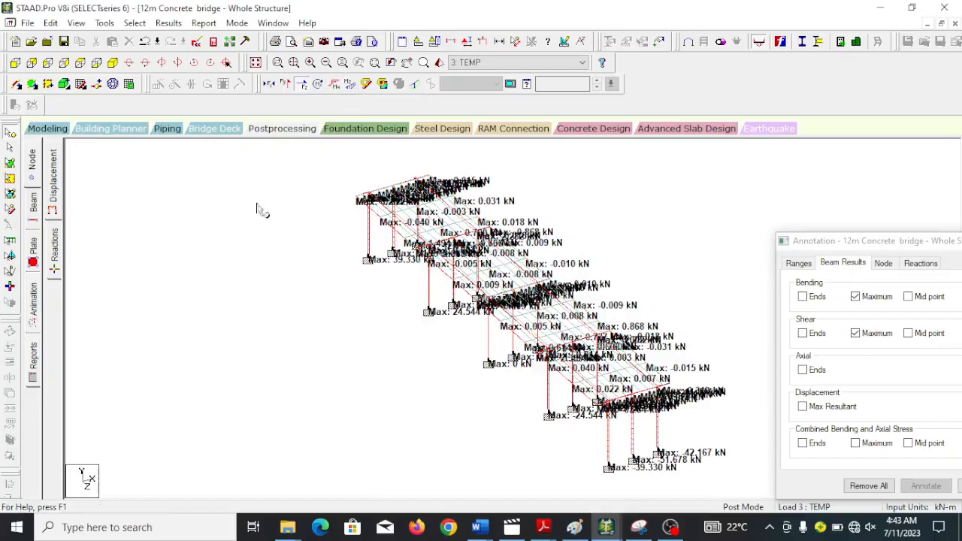
{"action": "left_click", "coordinate": [286, 84]}
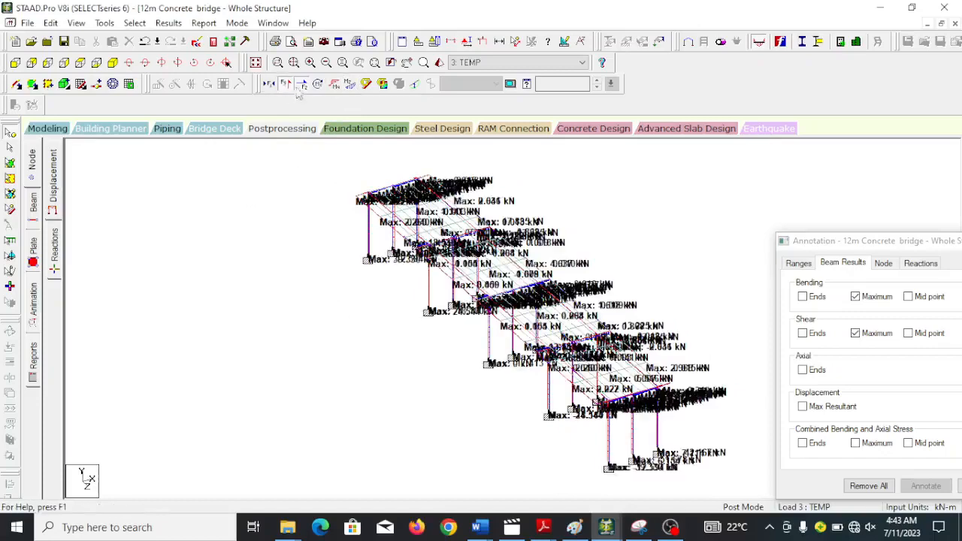
{"action": "left_click", "coordinate": [299, 86]}
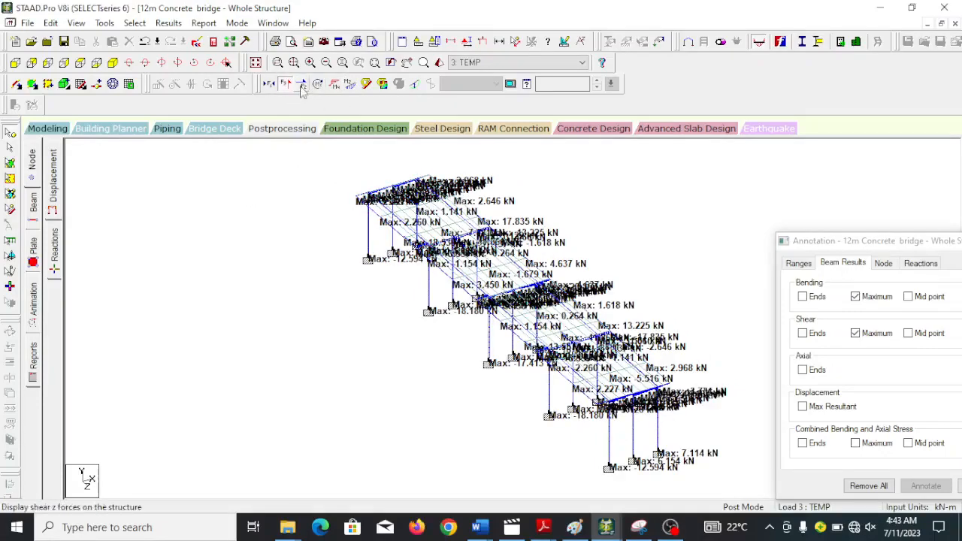
{"action": "left_click", "coordinate": [300, 84]}
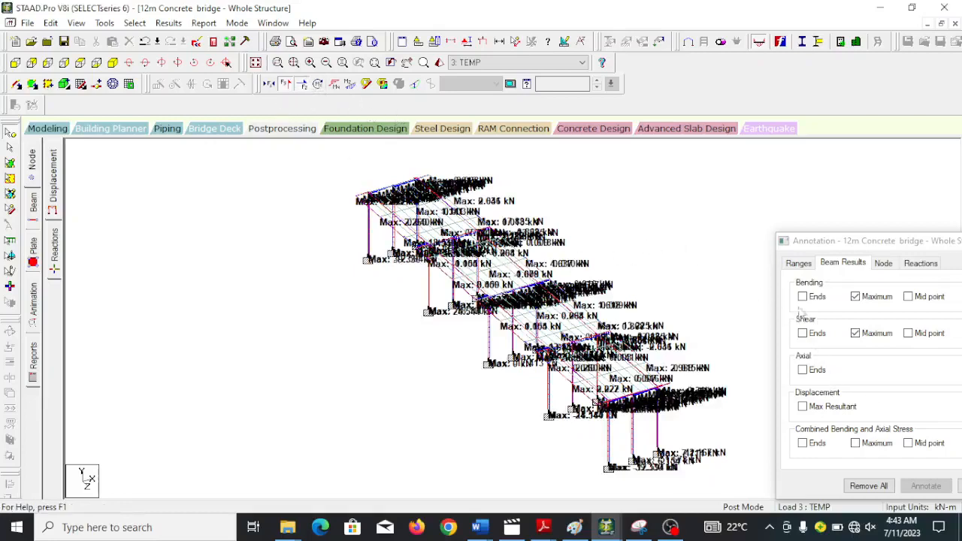
Remove all beam annotations, then request maximum bending and maximum combined bending and axial stress annotations.
{"action": "left_click", "coordinate": [855, 332]}
{"action": "left_click", "coordinate": [871, 486]}
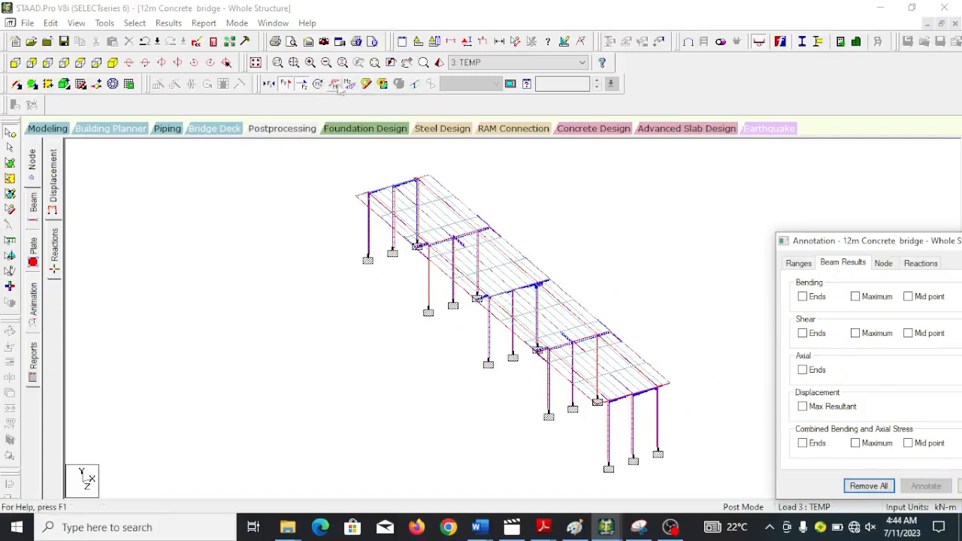
{"action": "left_click", "coordinate": [870, 299]}
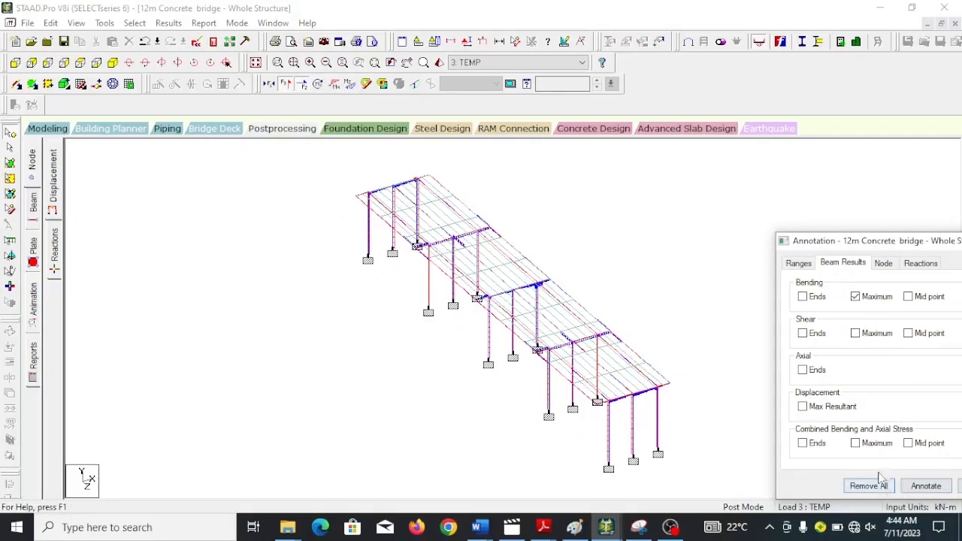
{"action": "left_click", "coordinate": [856, 443]}
{"action": "left_click", "coordinate": [926, 485]}
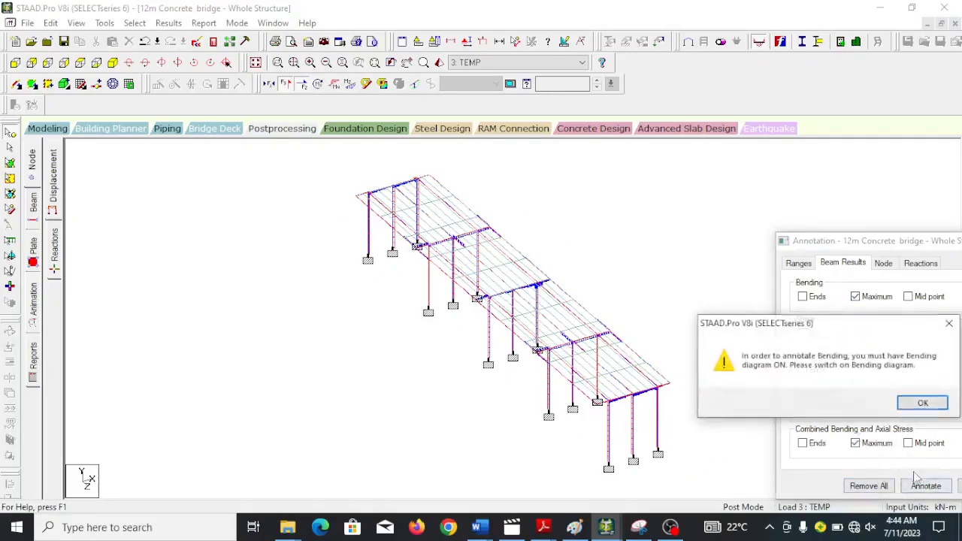
{"action": "left_click", "coordinate": [921, 402]}
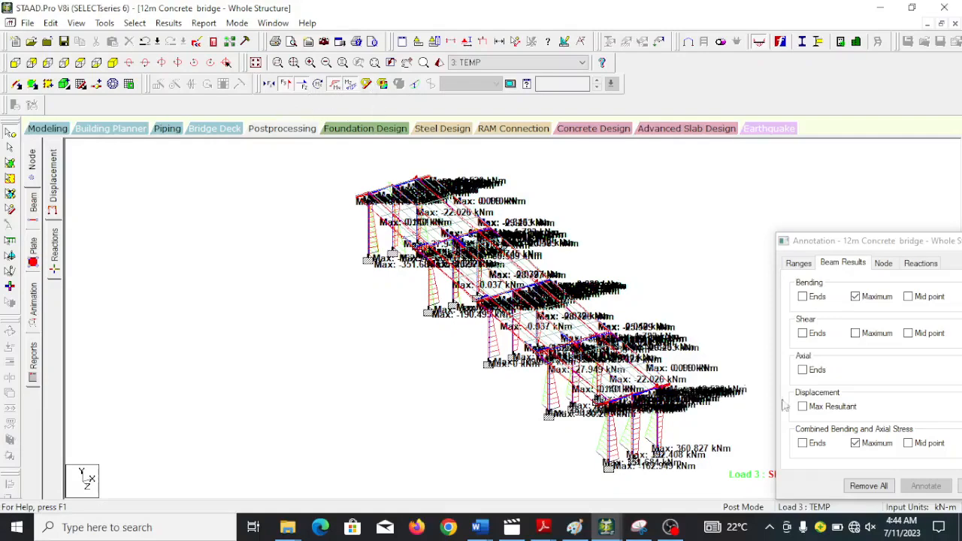
Display the Max Absolute plate stress contour with normal fill for load case 3 on the bridge deck.
{"action": "left_click", "coordinate": [382, 85]}
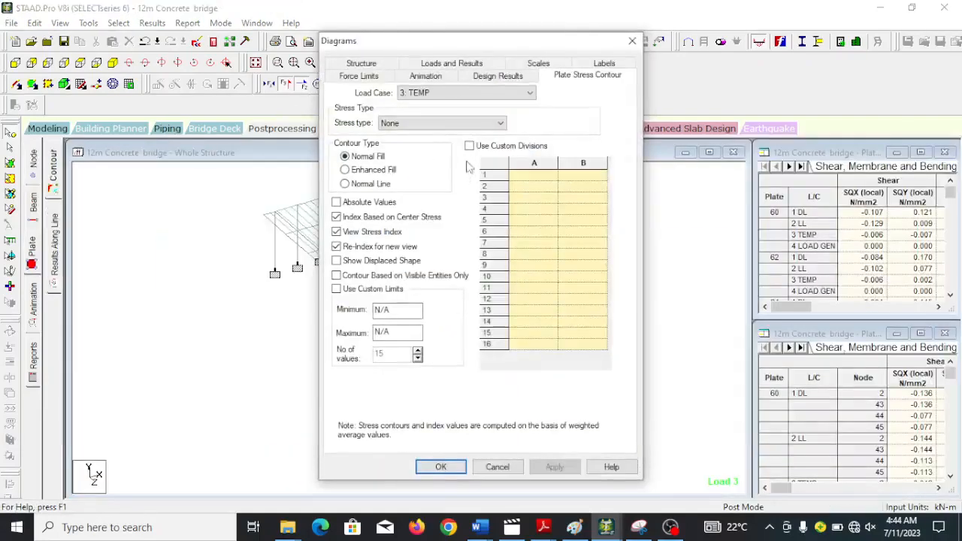
{"action": "left_click", "coordinate": [445, 125]}
{"action": "left_click", "coordinate": [401, 145]}
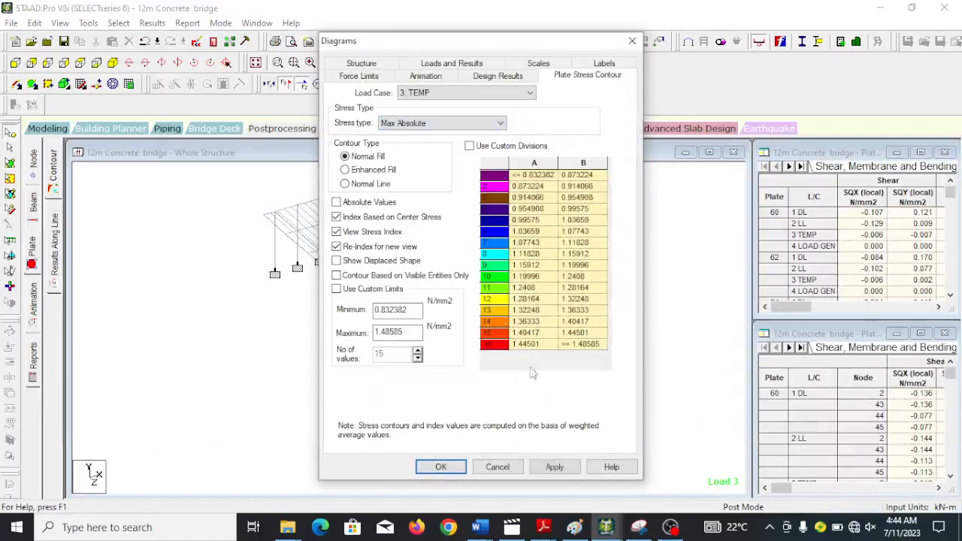
{"action": "left_click", "coordinate": [554, 467]}
{"action": "left_click", "coordinate": [440, 466]}
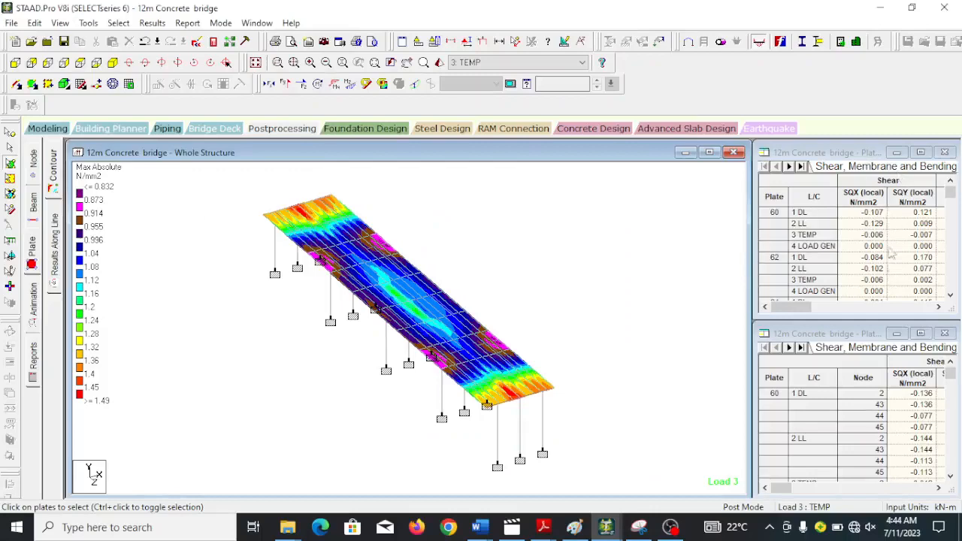
Enlarge the plate center stress table and examine its summary, global moments and combined stresses.
{"action": "left_click", "coordinate": [920, 152]}
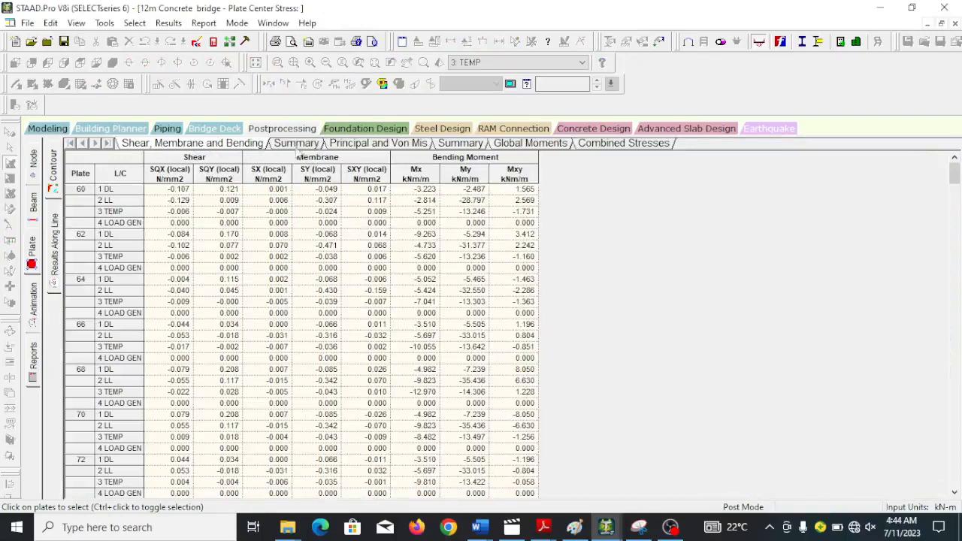
{"action": "left_click", "coordinate": [296, 145]}
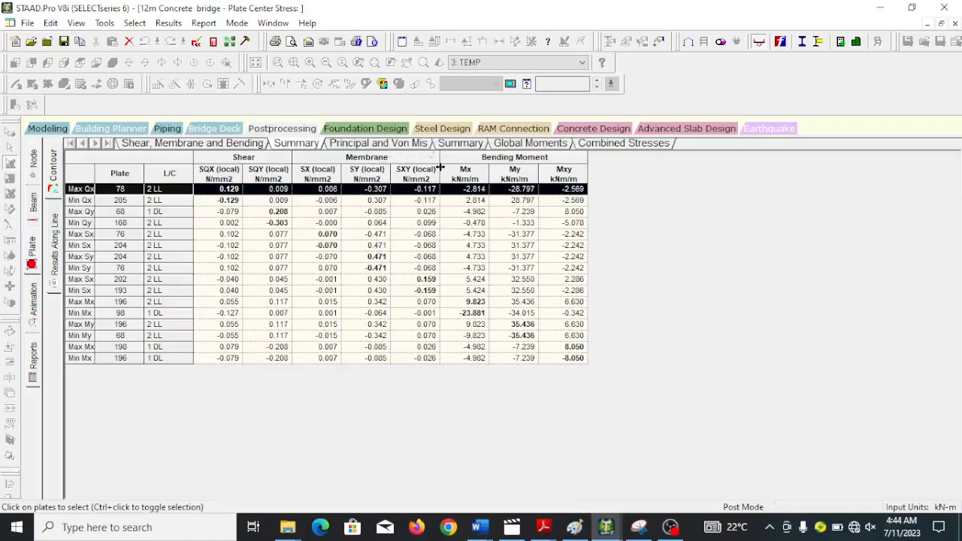
{"action": "left_click", "coordinate": [536, 146]}
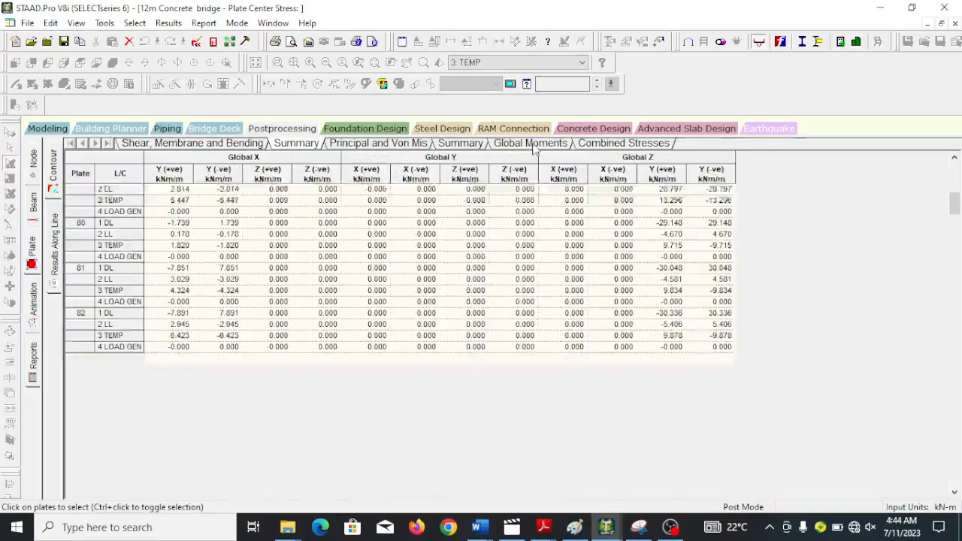
{"action": "left_click", "coordinate": [609, 145]}
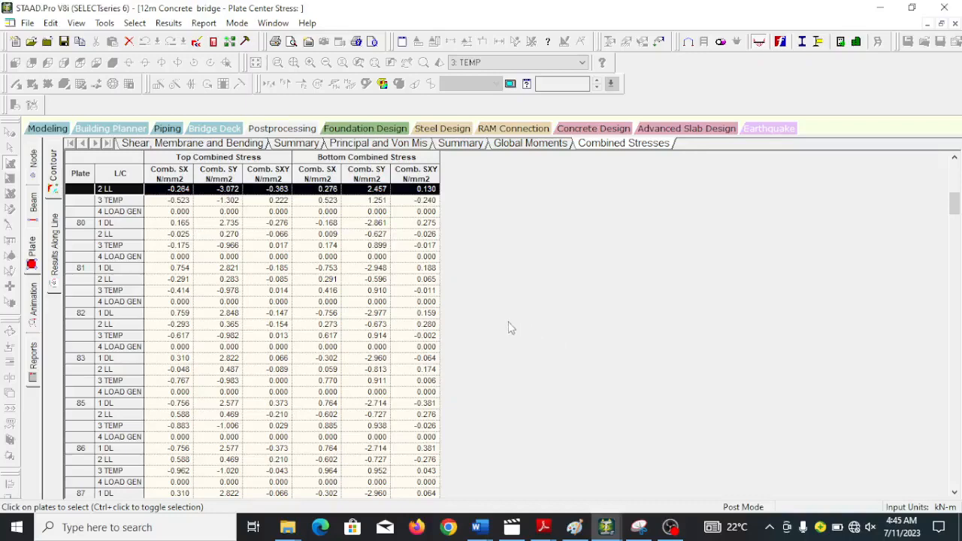
Switch to the 10m Concrete Bridge model and return it to modeling mode with the load definitions closed.
{"action": "left_click", "coordinate": [883, 12]}
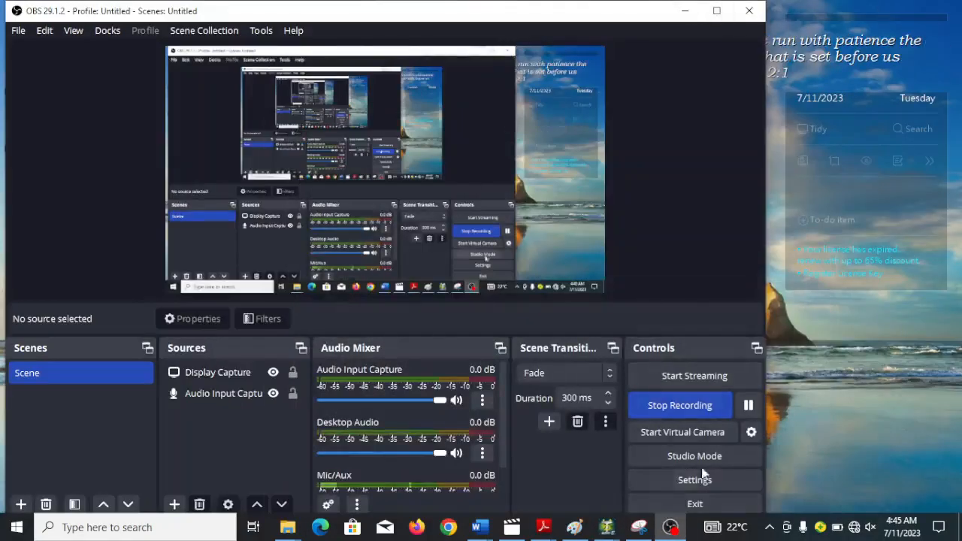
{"action": "mouse_move", "coordinate": [606, 529]}
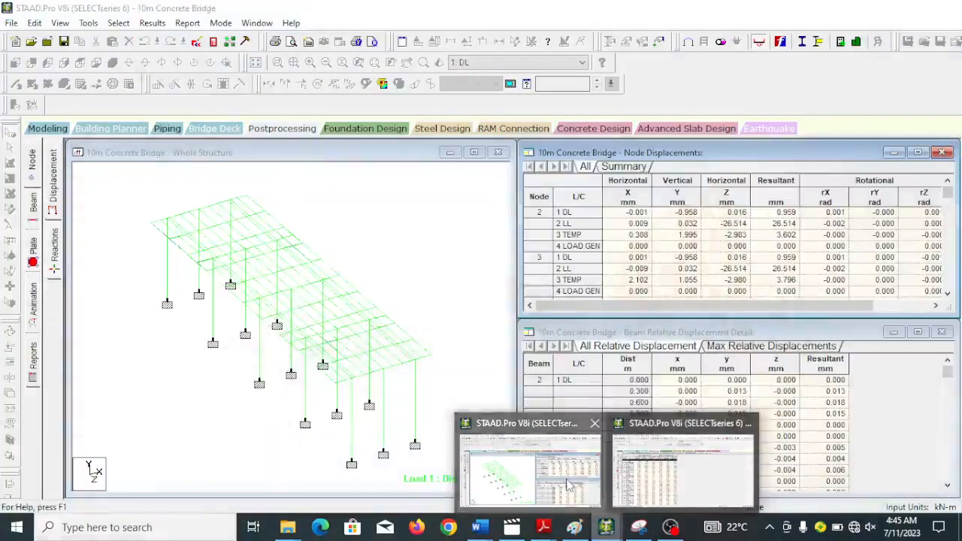
{"action": "left_click", "coordinate": [584, 430]}
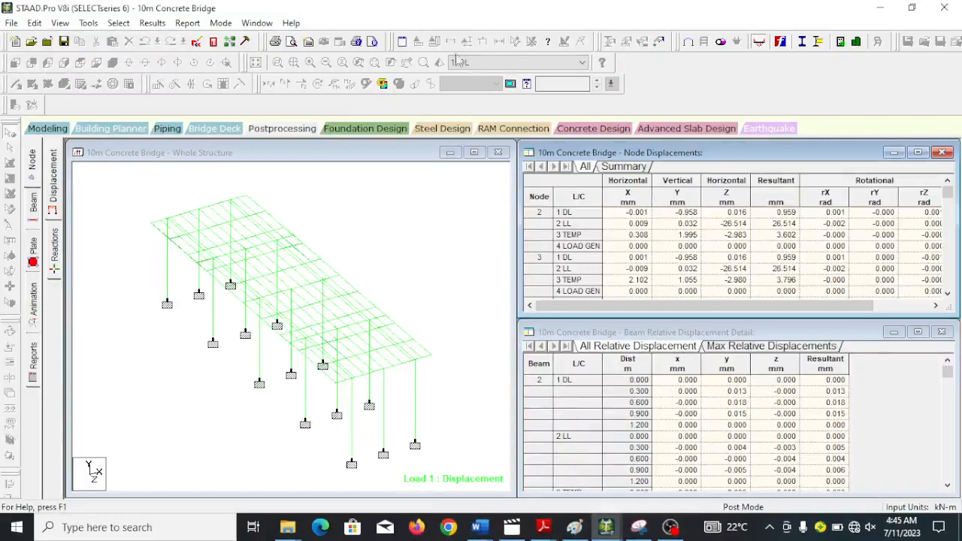
{"action": "left_click", "coordinate": [660, 42]}
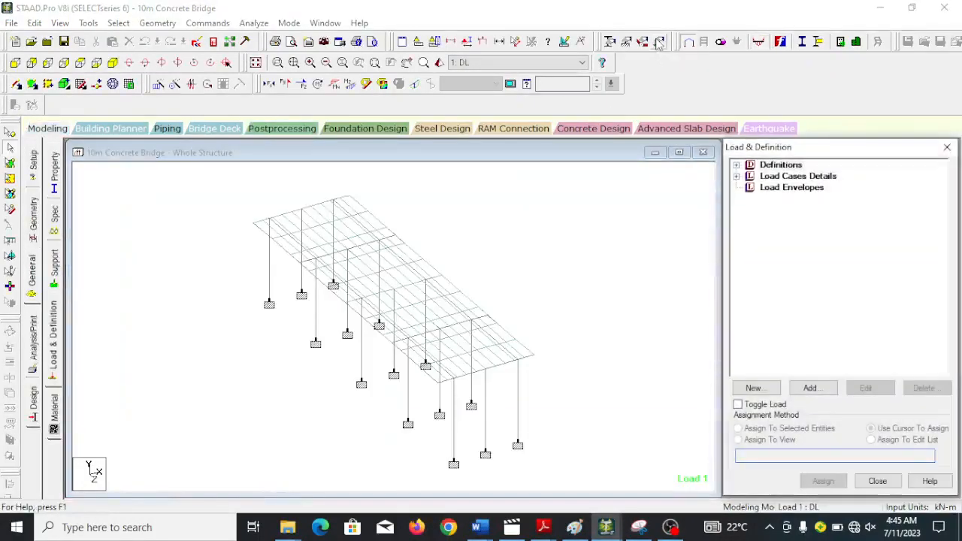
{"action": "left_click", "coordinate": [945, 149]}
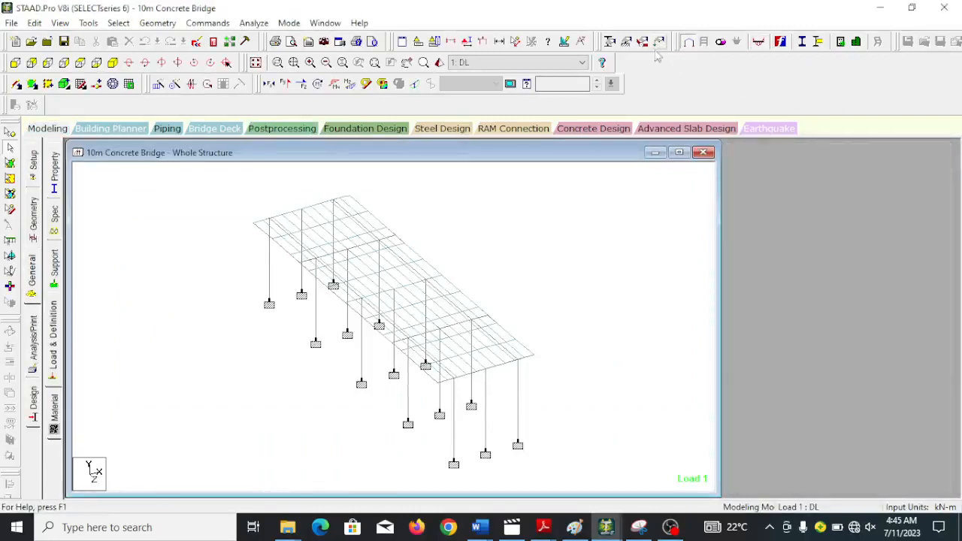
Examine the 10m bridge's section properties and the Tapered I section parameters, without adding a section.
{"action": "left_click", "coordinate": [609, 42]}
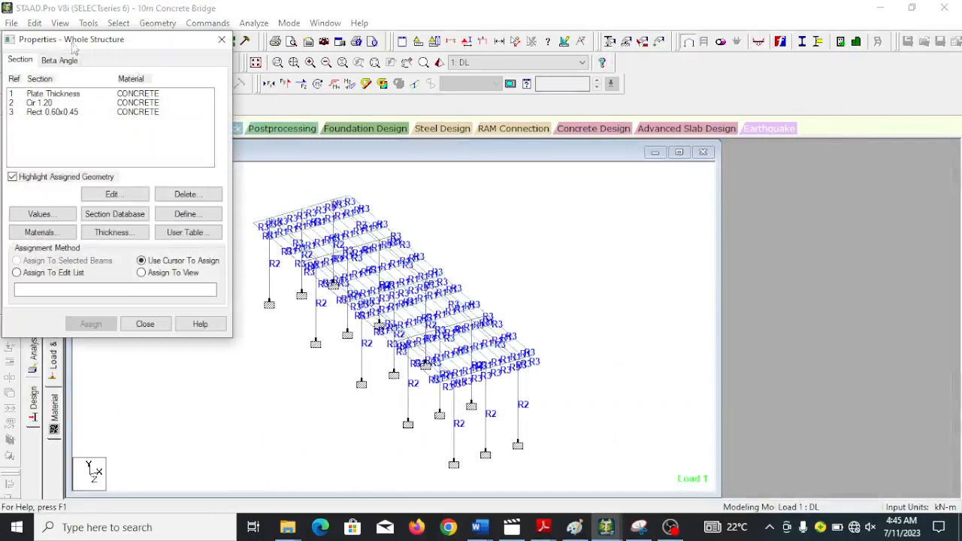
{"action": "left_click", "coordinate": [194, 215]}
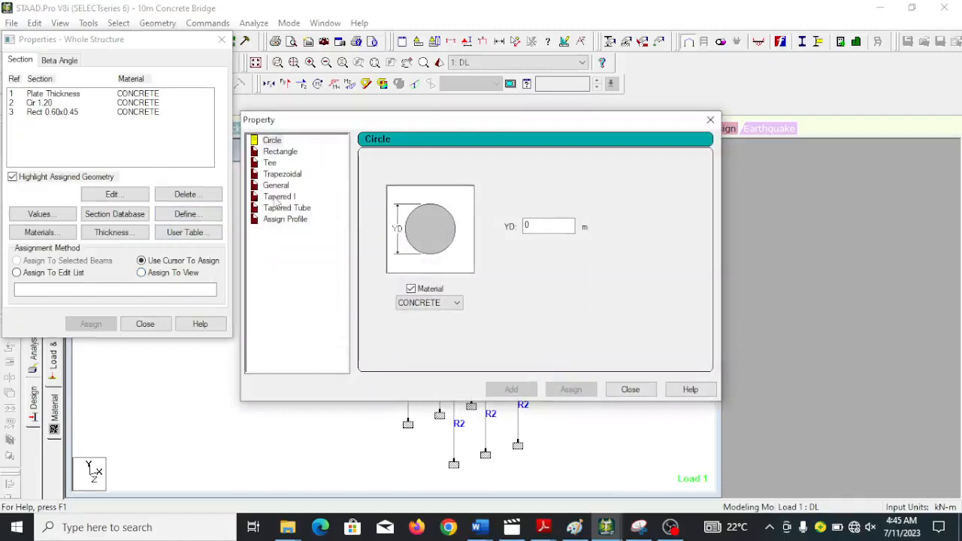
{"action": "left_click", "coordinate": [277, 198]}
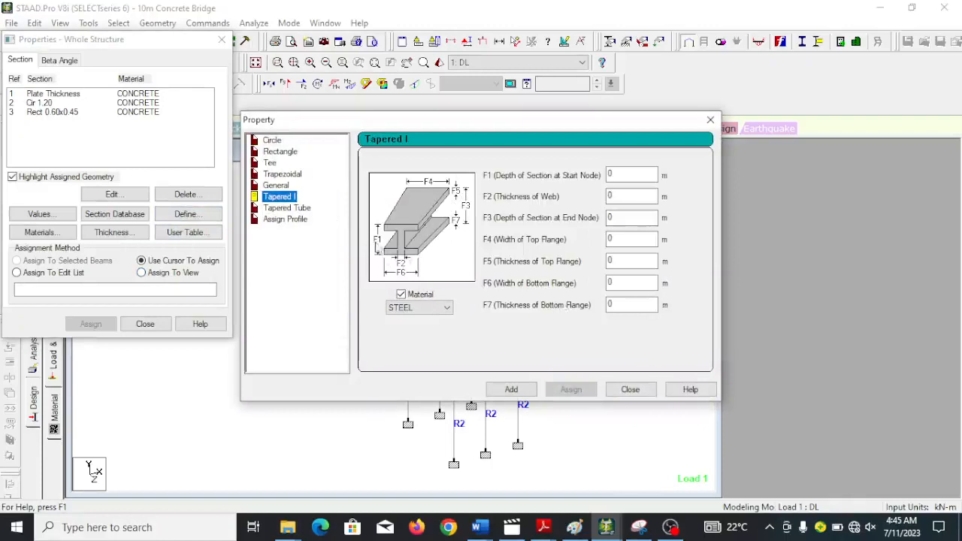
{"action": "left_click", "coordinate": [710, 120]}
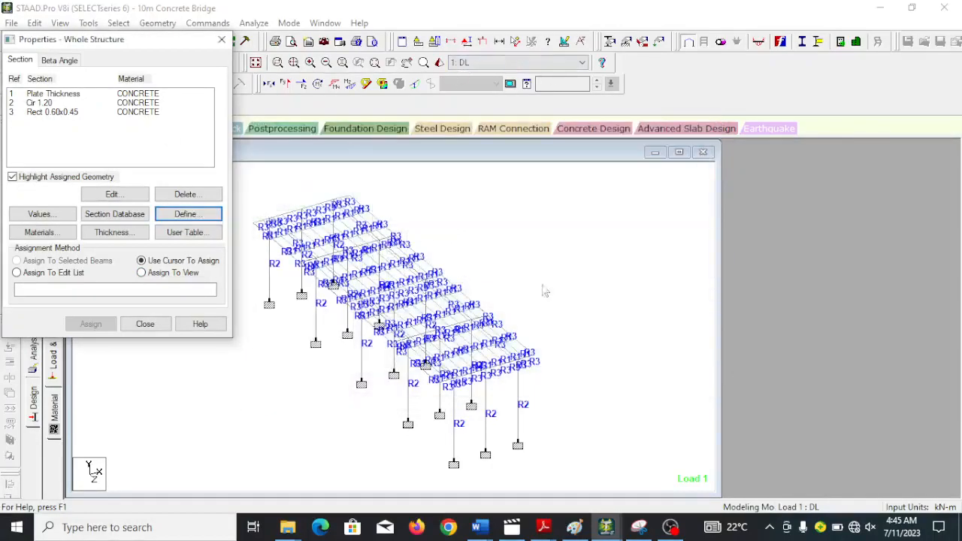
{"action": "left_click", "coordinate": [151, 325]}
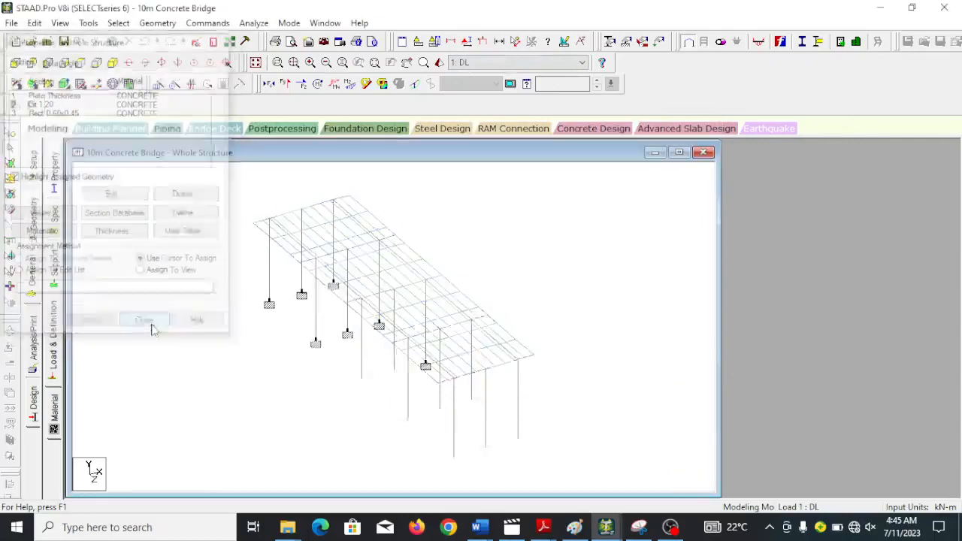